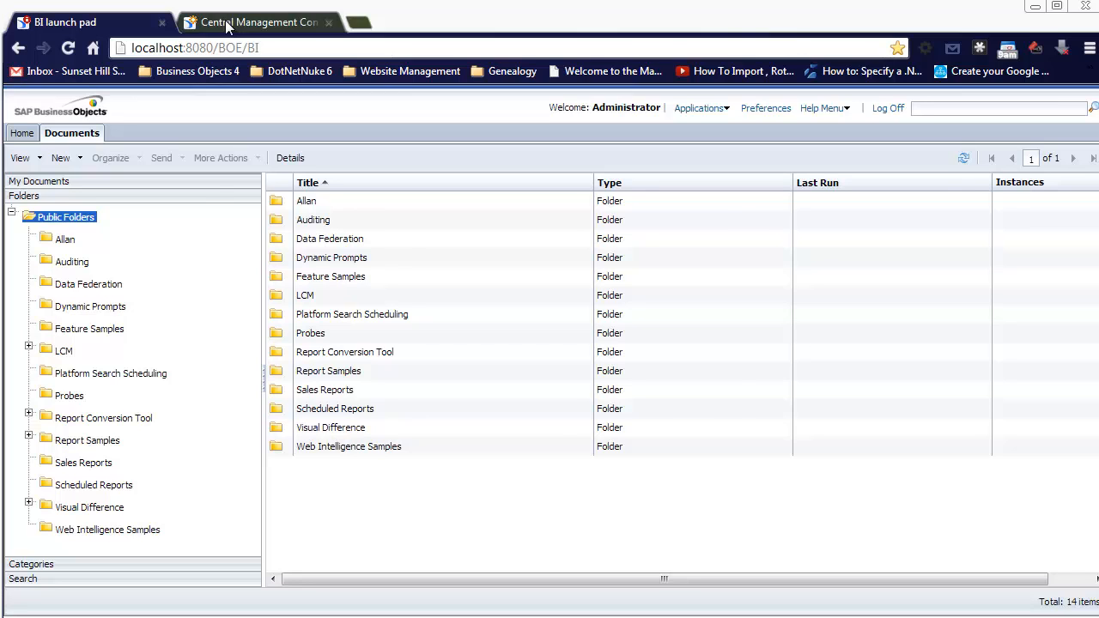
# In the Central Management Console, open the Destination settings of the AdaptiveJobServer listed under Web Intelligence Services.
pyautogui.click(228, 27)
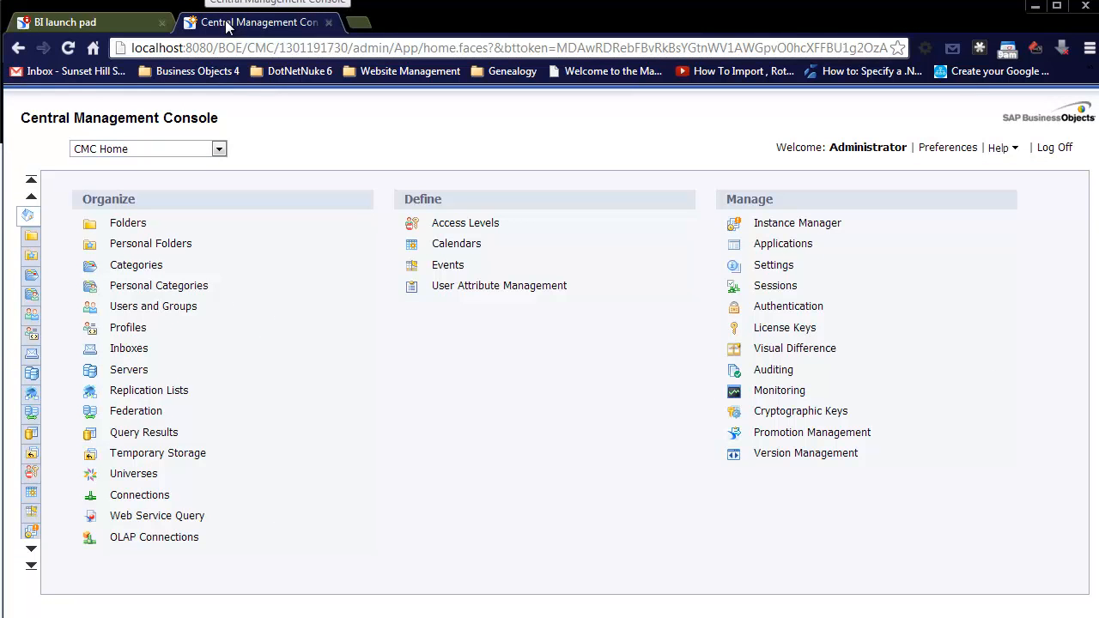
pyautogui.click(127, 371)
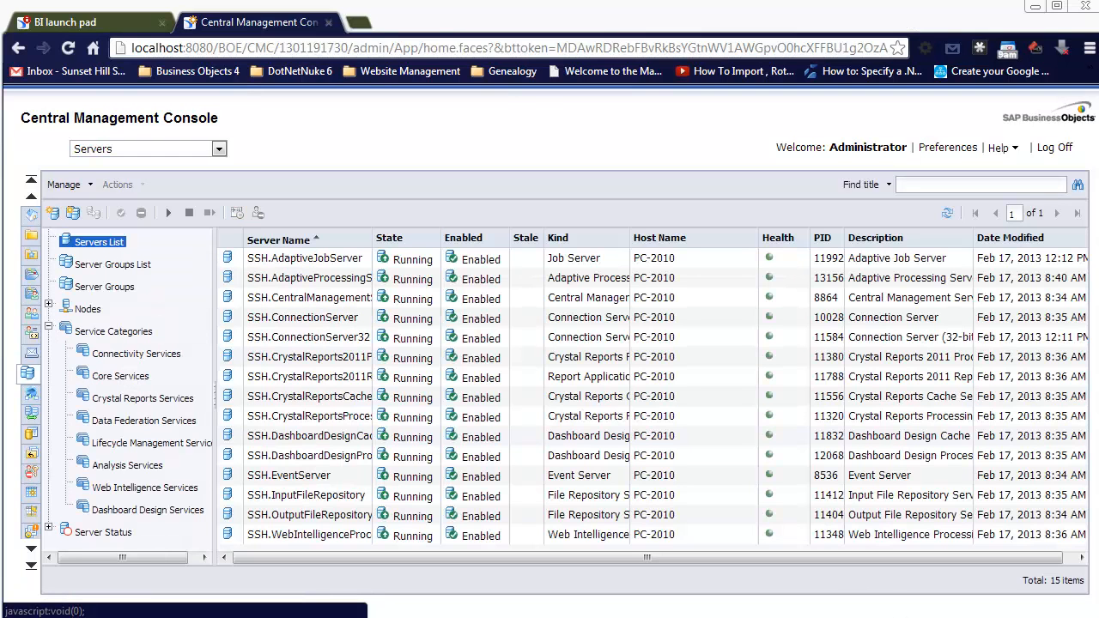
pyautogui.click(118, 493)
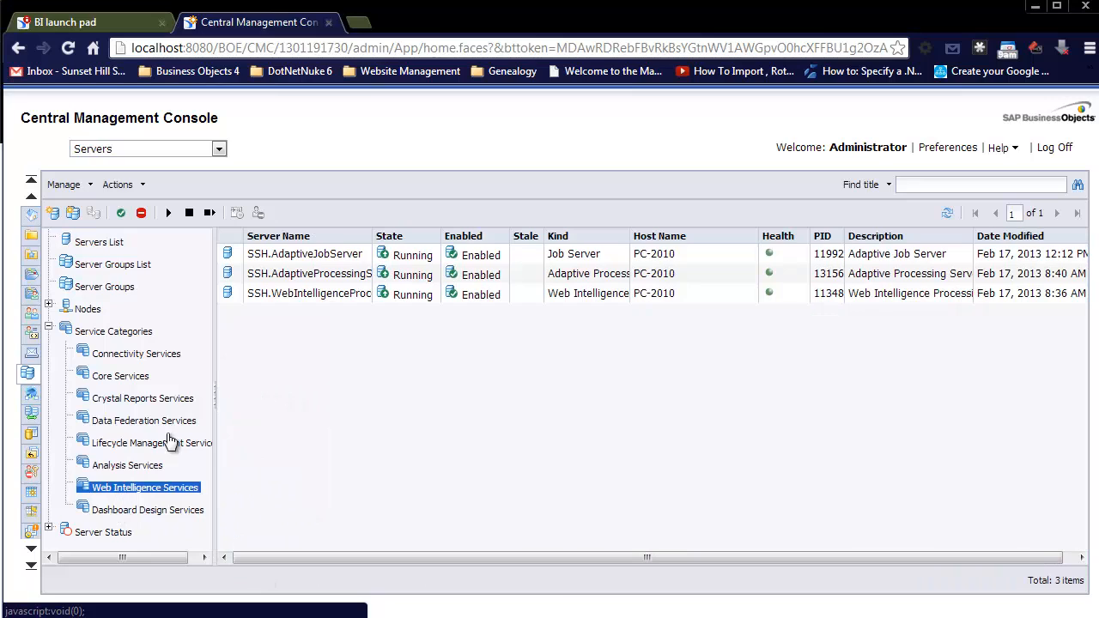
pyautogui.click(287, 258)
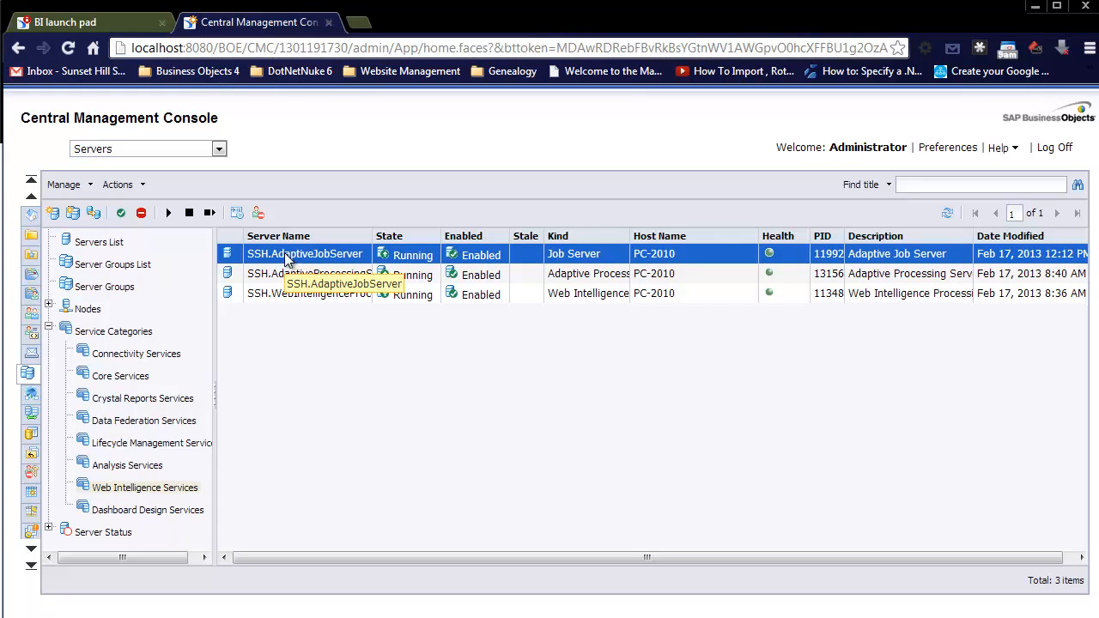
pyautogui.doubleClick(286, 258)
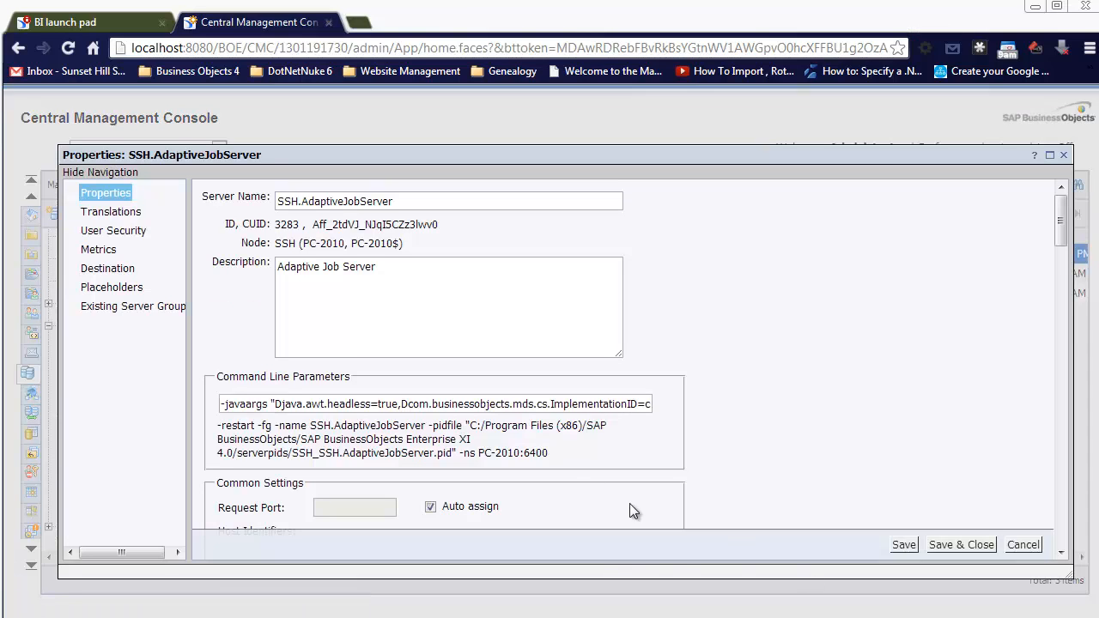
pyautogui.click(108, 269)
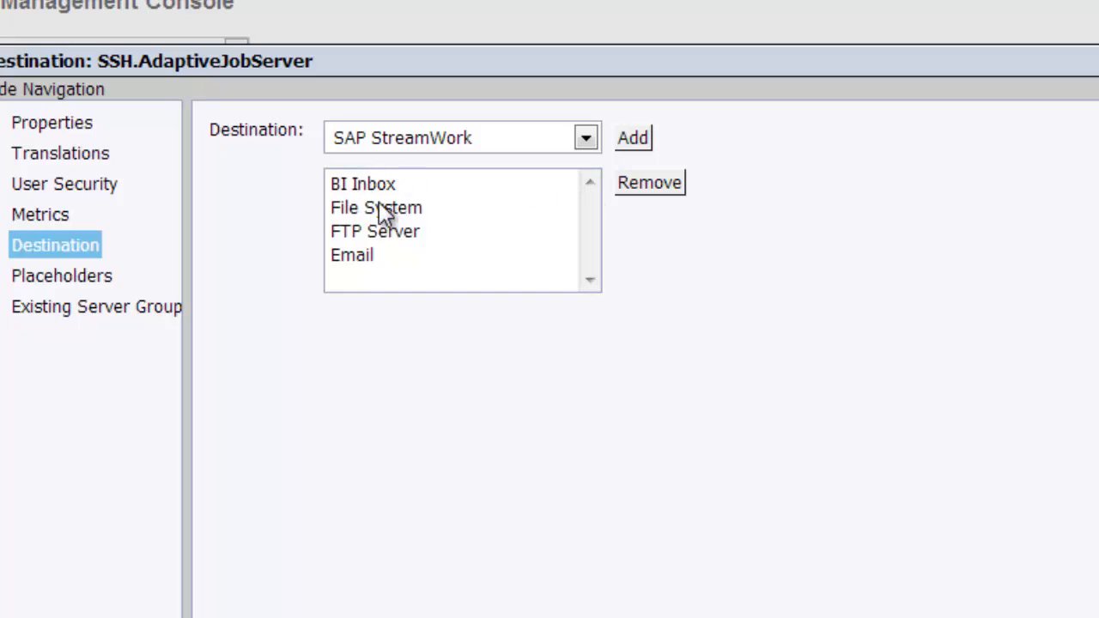
# Examine the Email, FTP Server and File System destination settings, including the File System directory and the specific file name's placeholders.
pyautogui.click(371, 254)
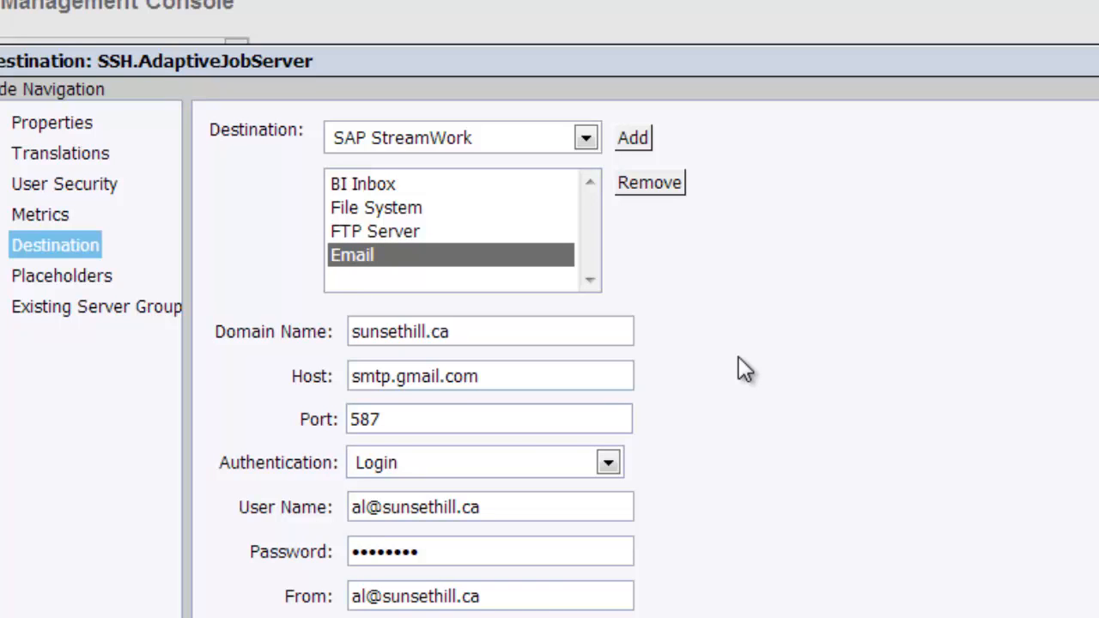
pyautogui.click(378, 231)
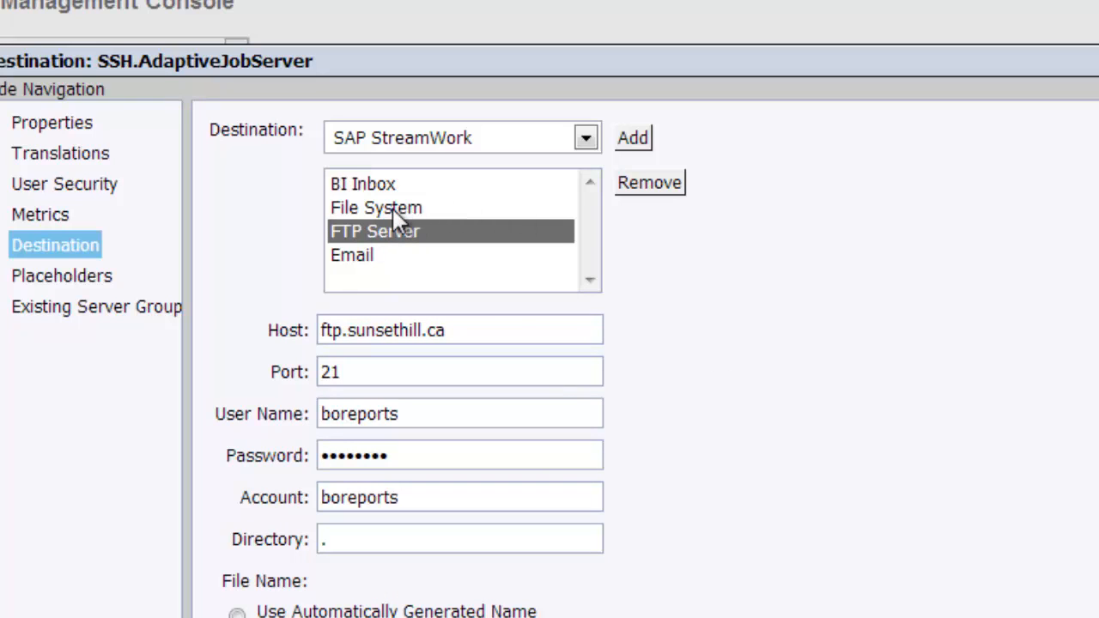
pyautogui.click(393, 208)
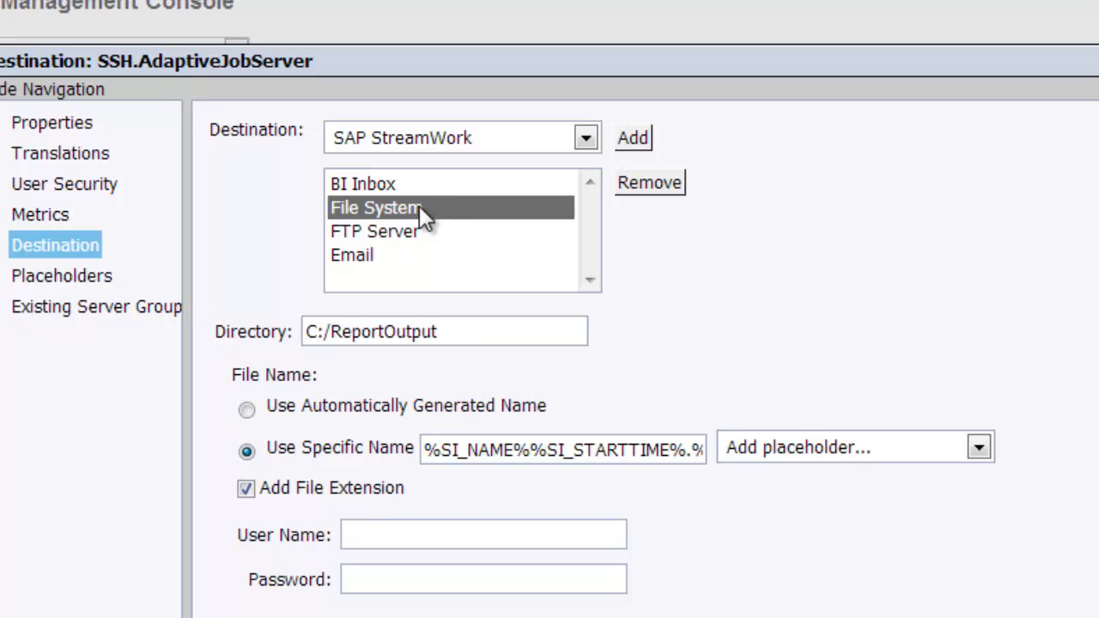
pyautogui.moveTo(449, 331); pyautogui.dragTo(288, 333)
pyautogui.click(469, 336)
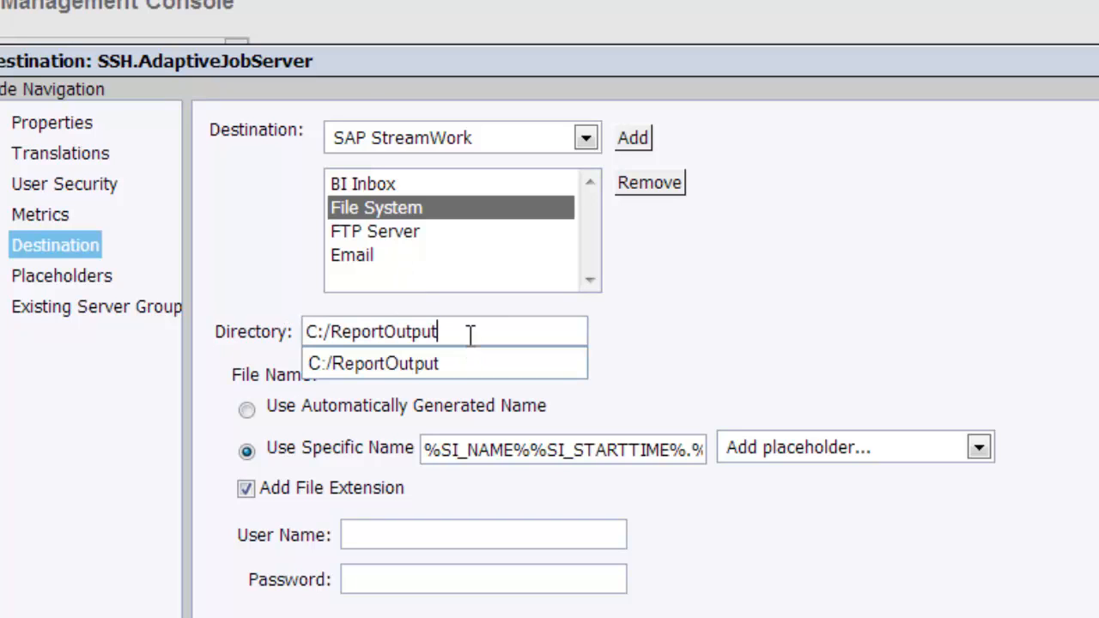
pyautogui.click(695, 344)
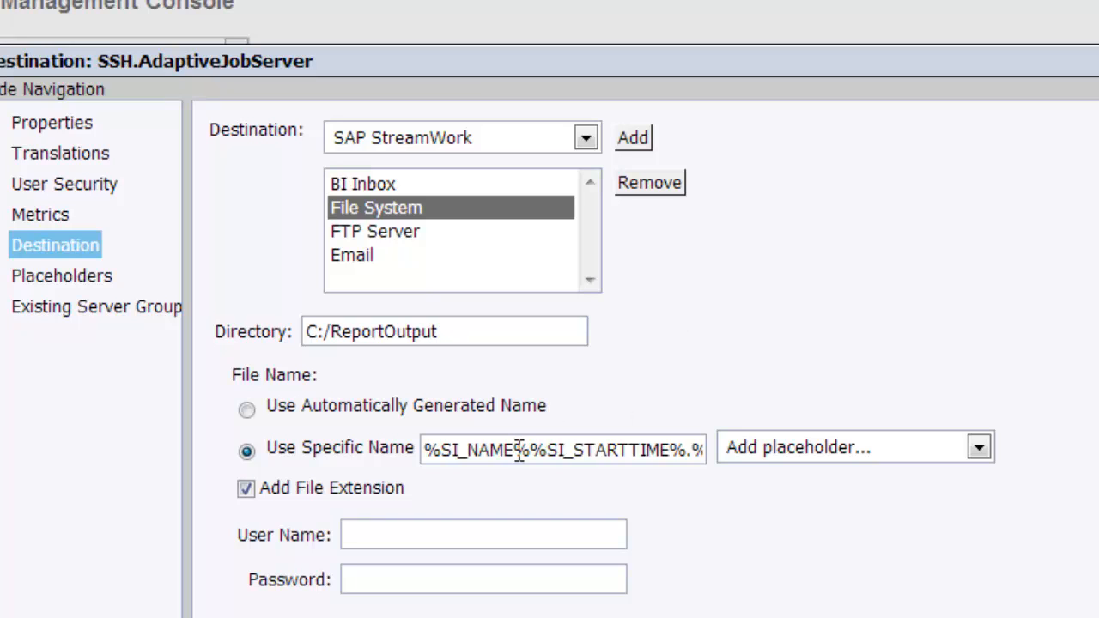
pyautogui.doubleClick(464, 450)
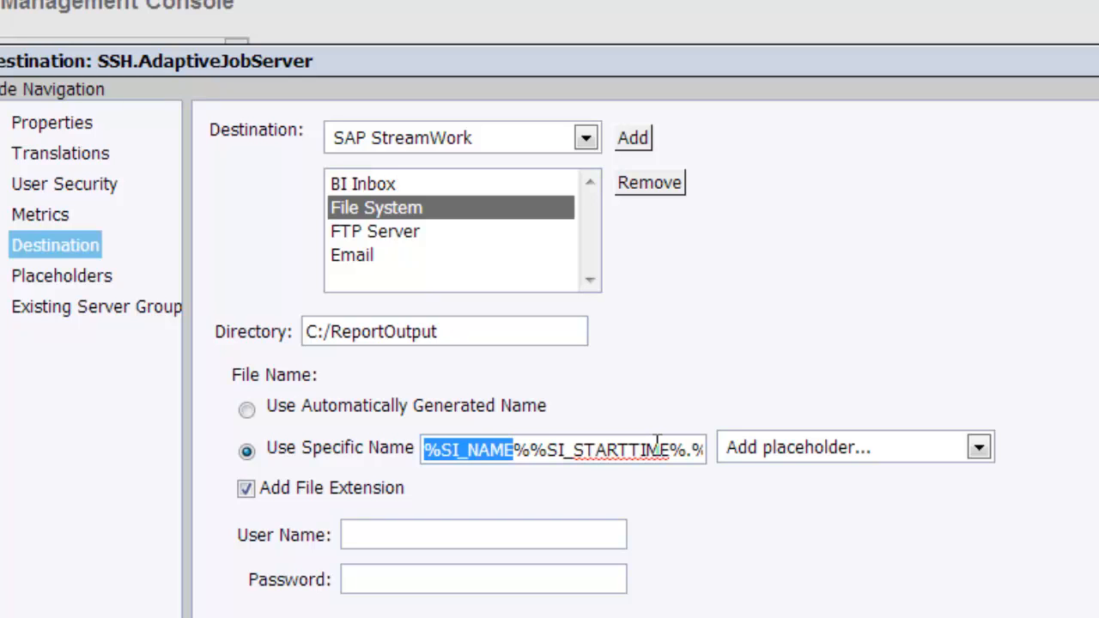
# Review the Email destination's SMTP host and sender settings, and close the server properties without saving.
pyautogui.click(364, 255)
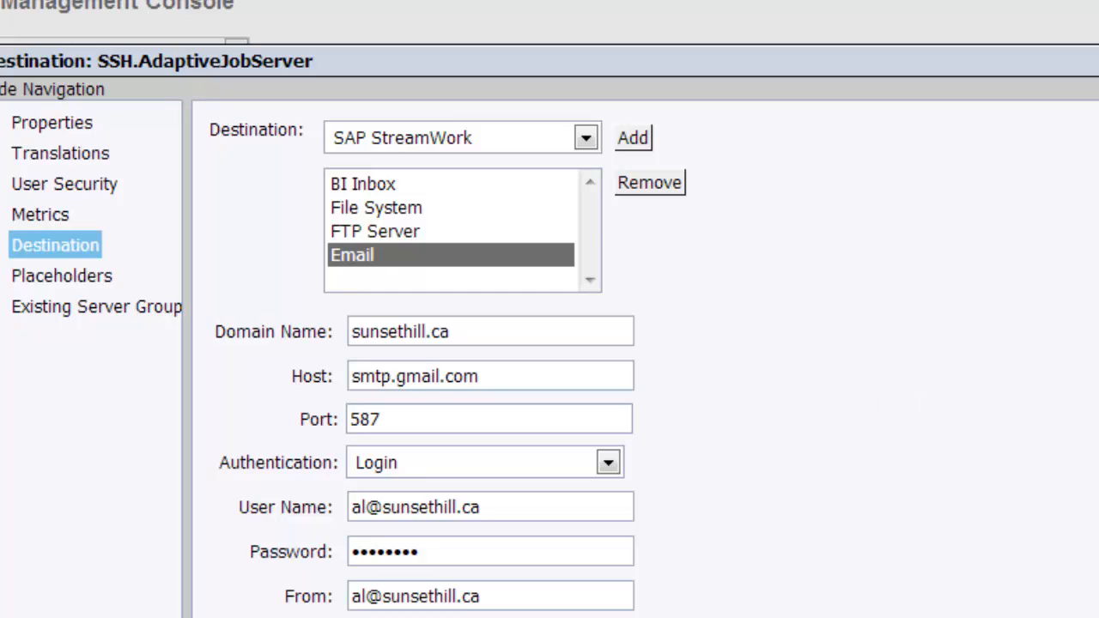
pyautogui.scroll(-1, 448, 359)
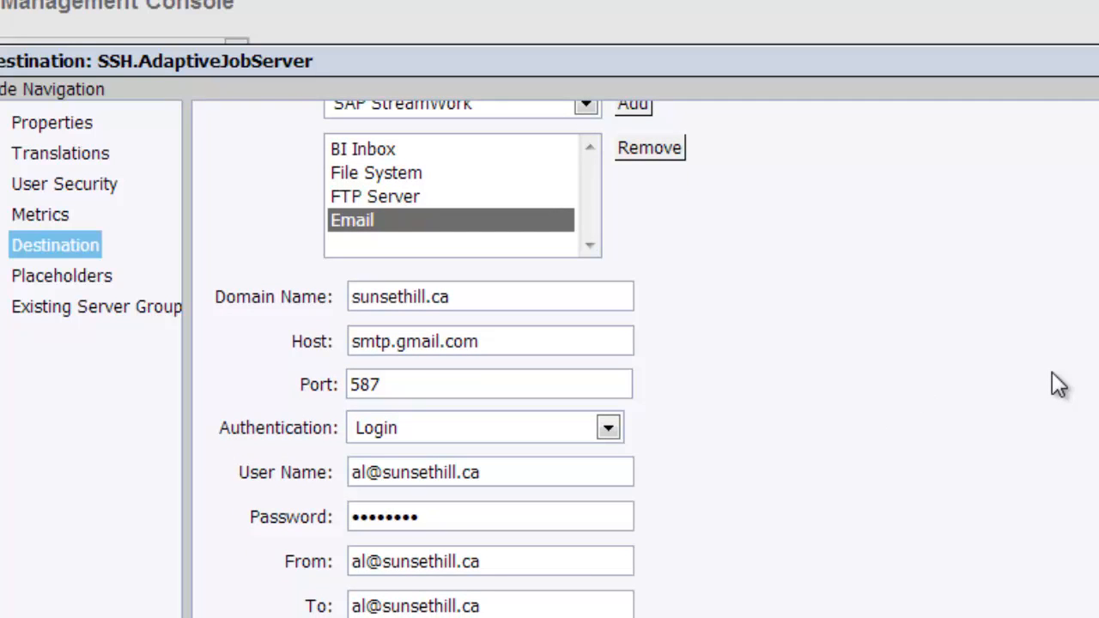
pyautogui.click(519, 343)
pyautogui.scroll(1, 943, 493)
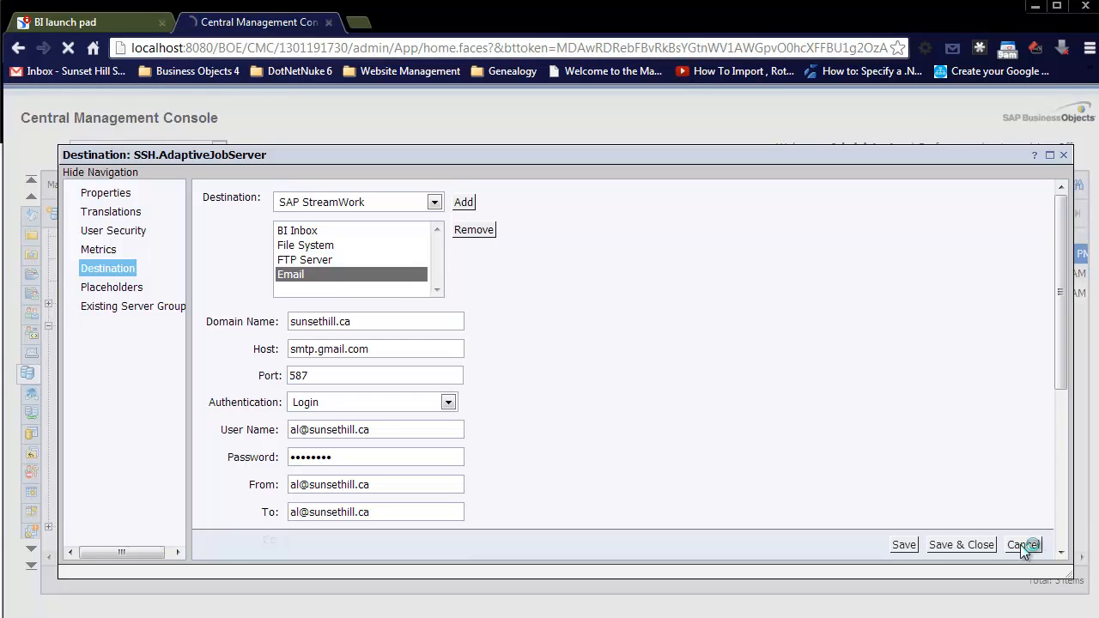
pyautogui.click(1022, 544)
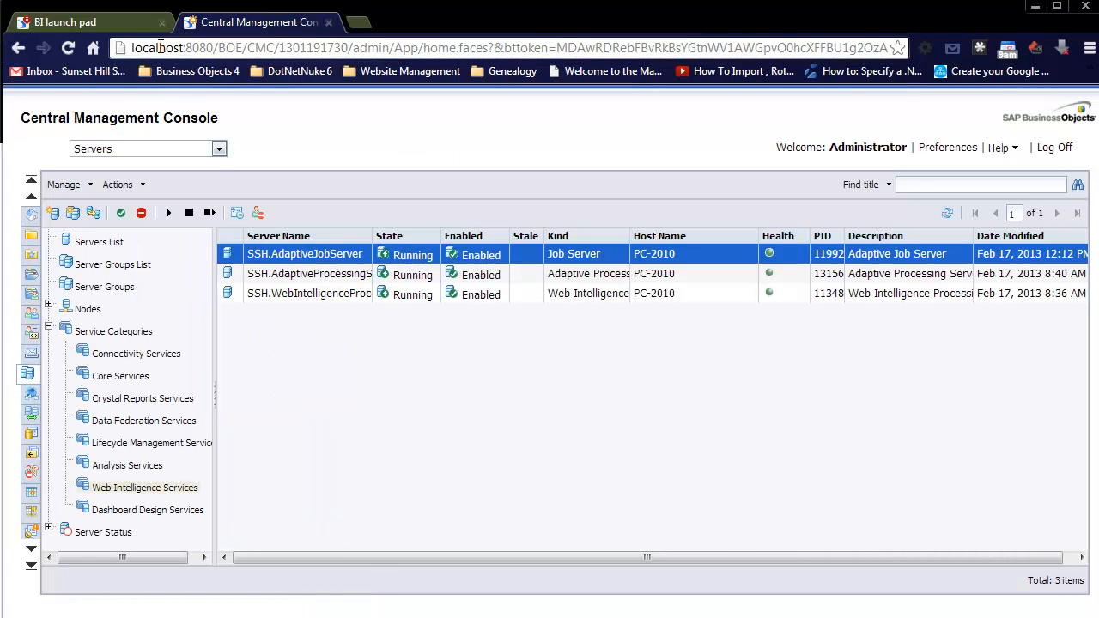
# In the BI launch pad, open the scheduling options for the eFashion Sample report in the Scheduled Reports folder.
pyautogui.click(98, 24)
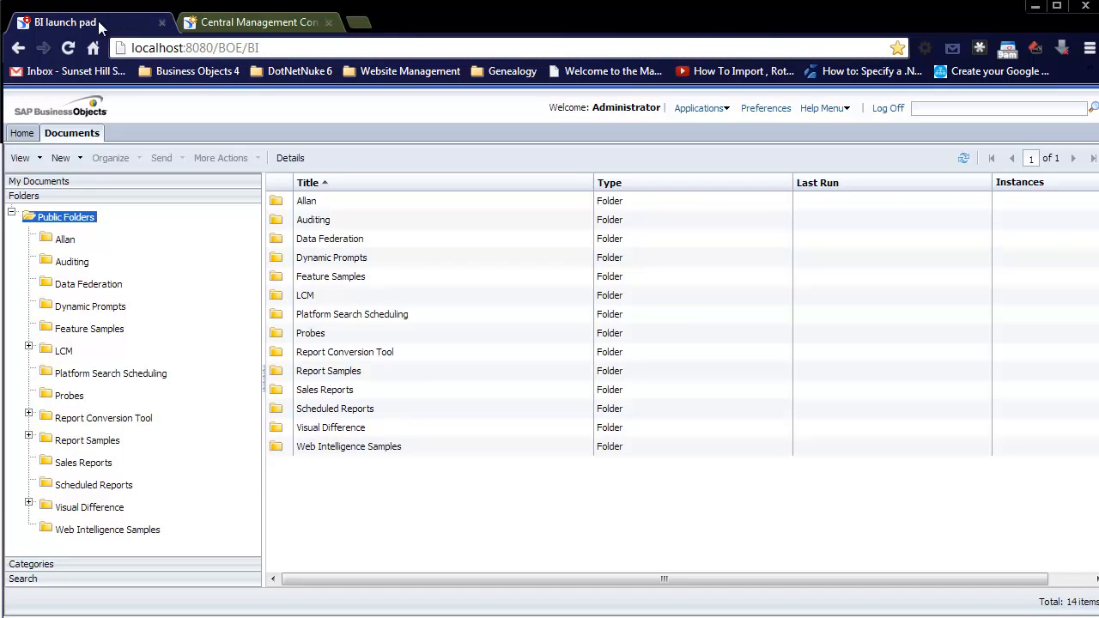
pyautogui.click(86, 485)
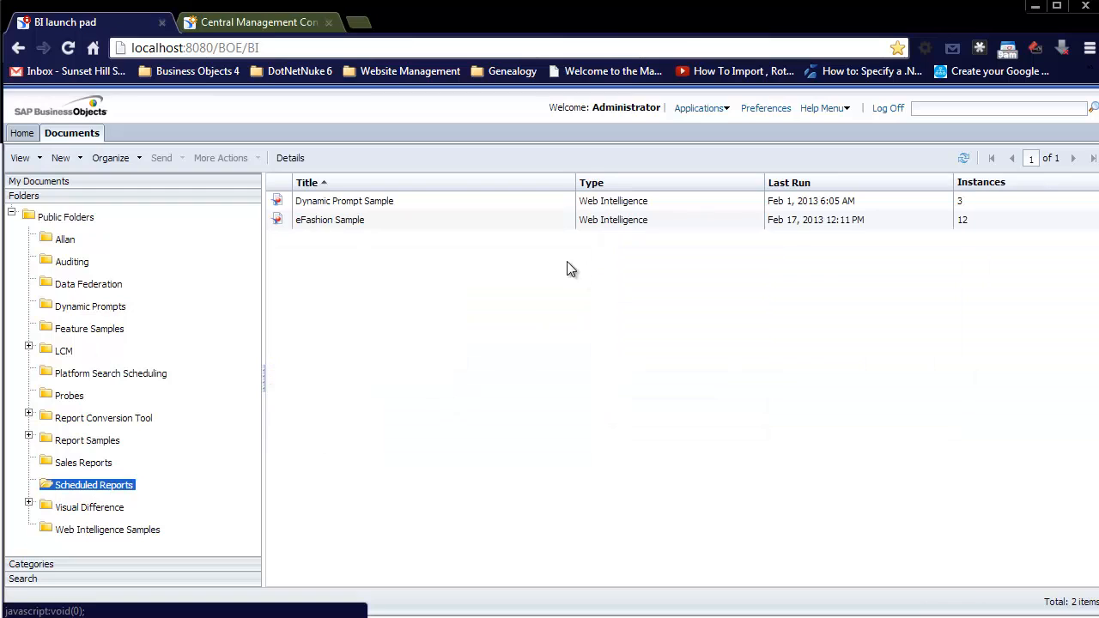
pyautogui.click(471, 203)
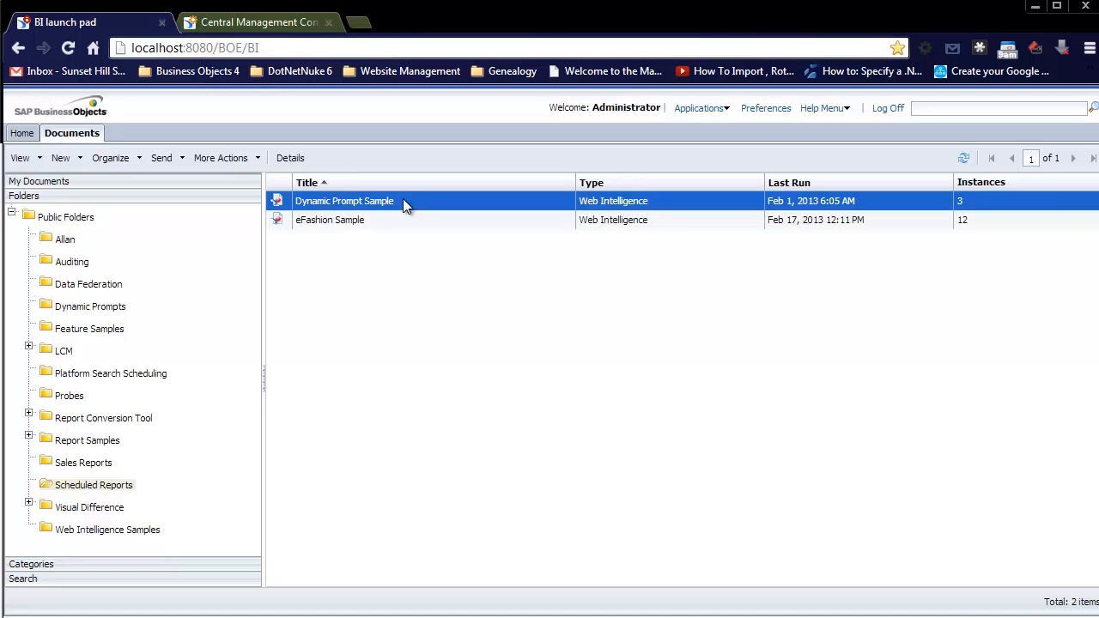
pyautogui.click(365, 221)
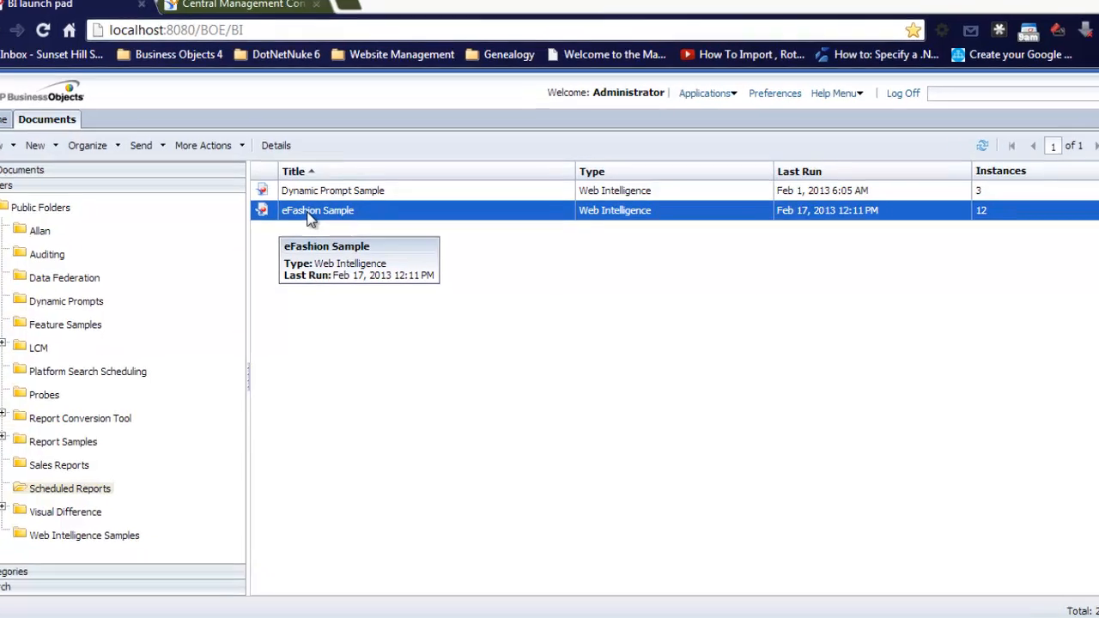
pyautogui.rightClick(320, 221)
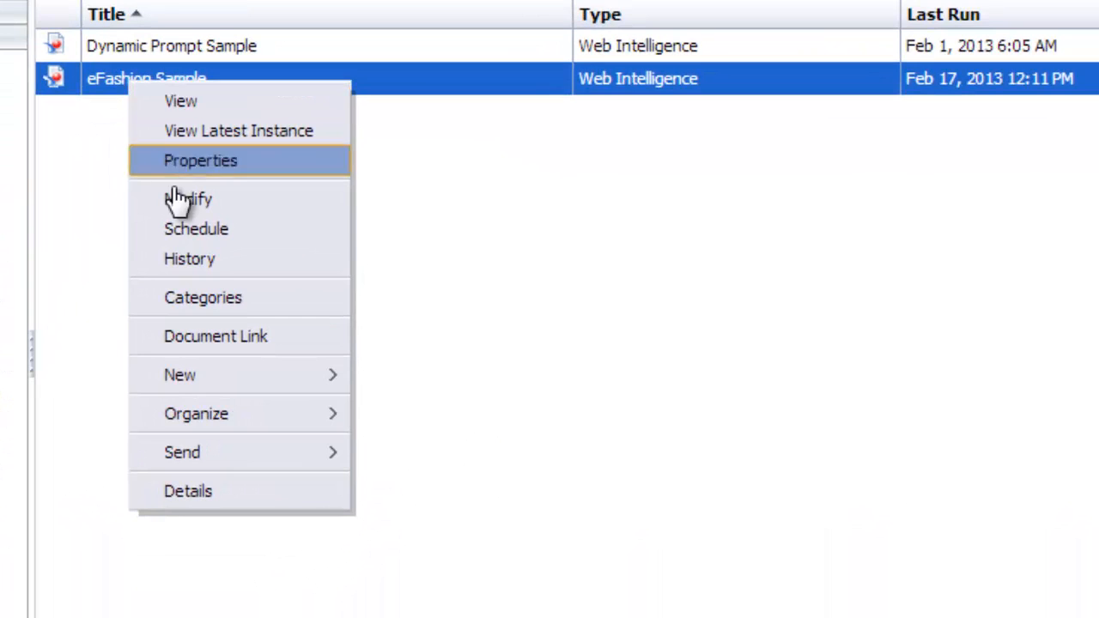
pyautogui.click(233, 233)
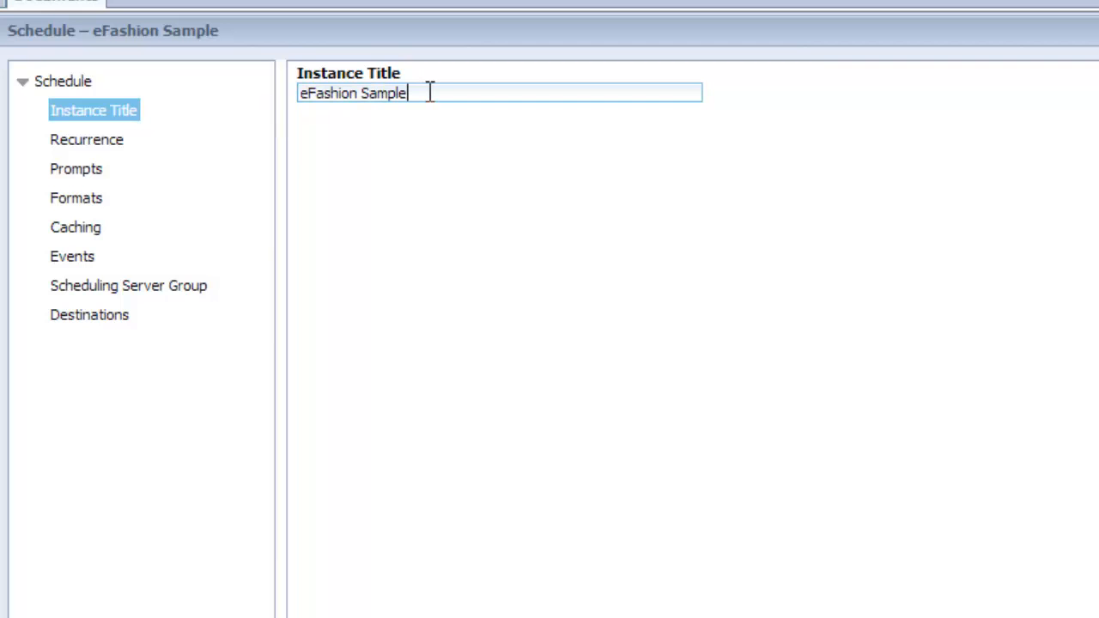
# Append "-Test" to the eFashion Sample instance title and keep the recurrence set to Now after checking its options.
pyautogui.write('-Test')
pyautogui.click(97, 151)
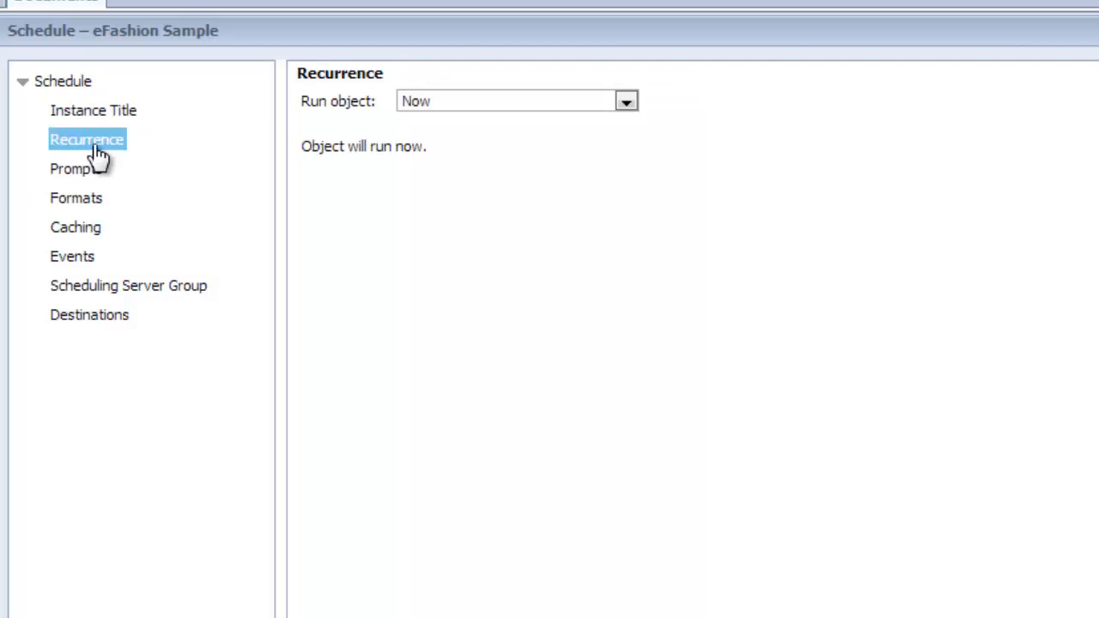
pyautogui.click(626, 103)
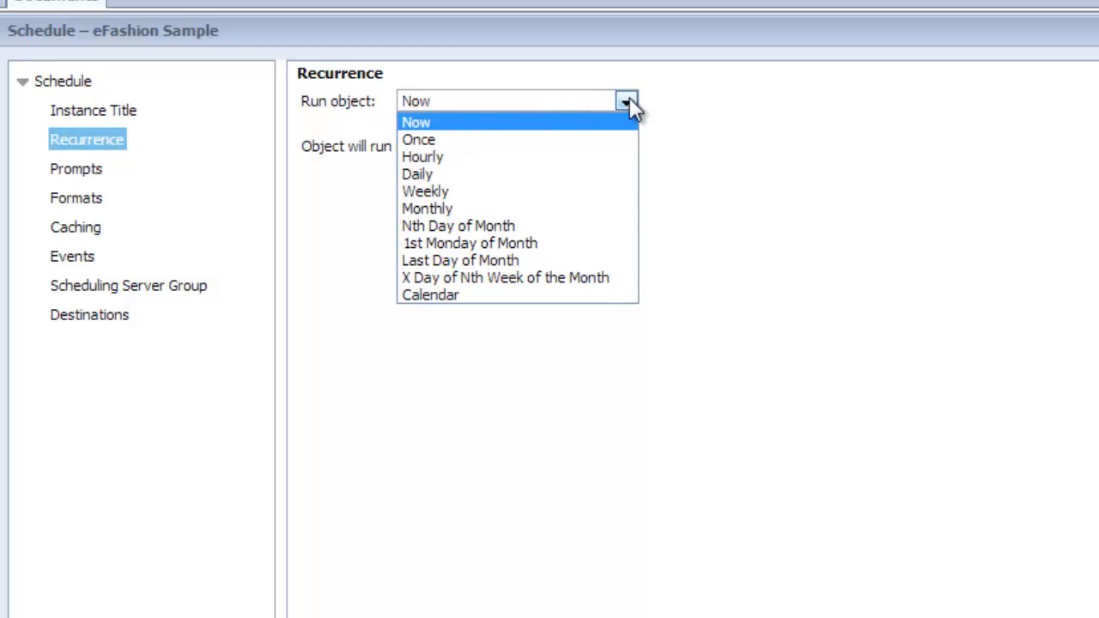
pyautogui.click(627, 103)
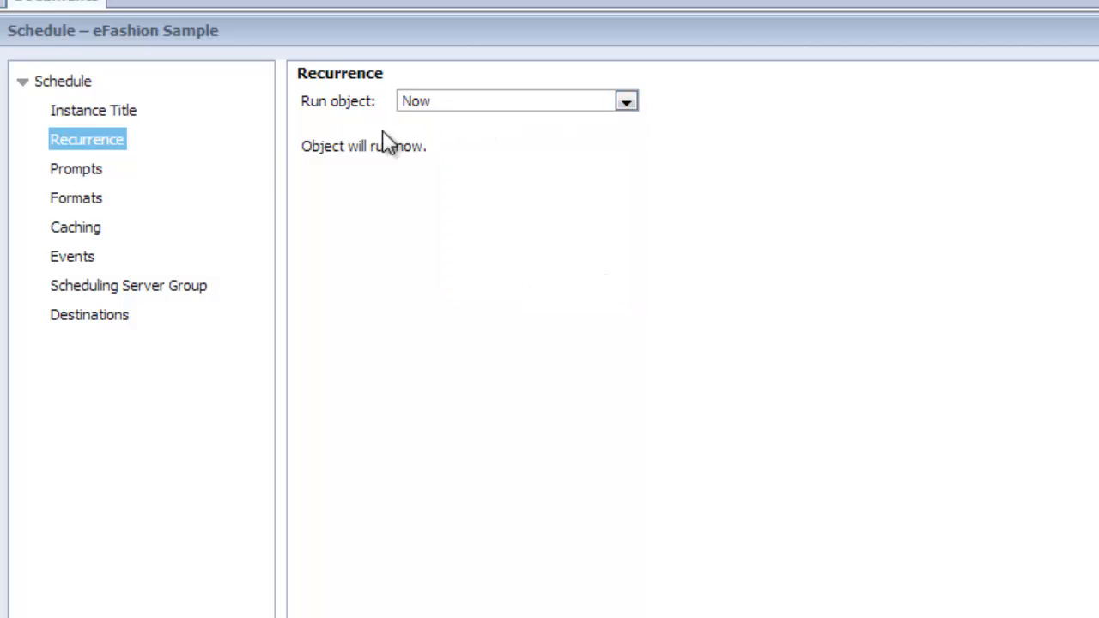
# Change the report's Year prompt value to 2004 and apply it to the schedule.
pyautogui.click(74, 176)
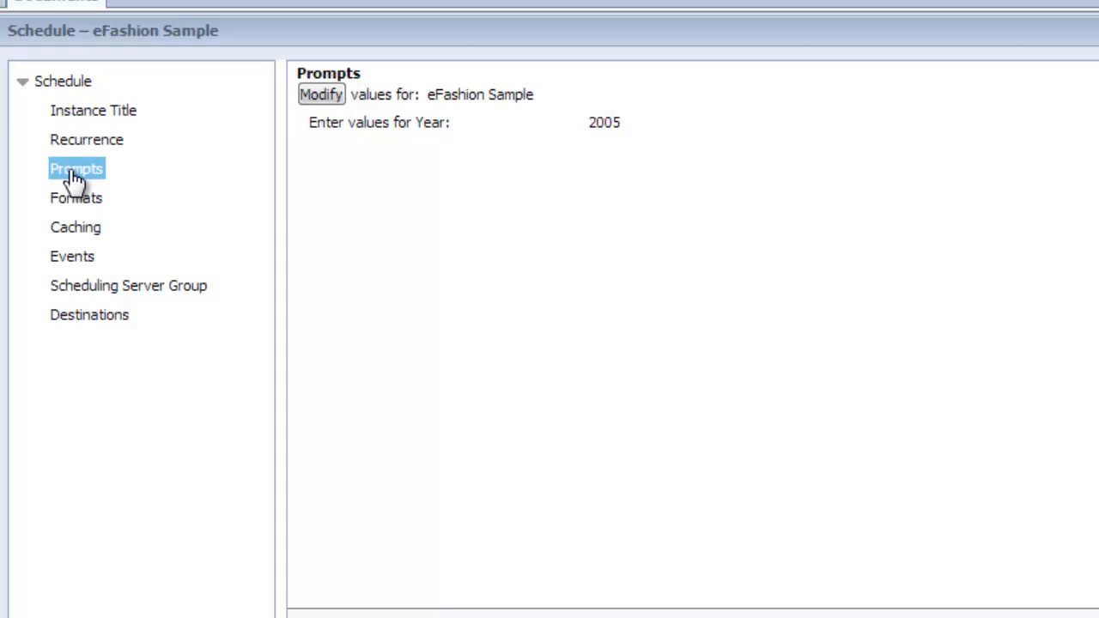
pyautogui.click(319, 93)
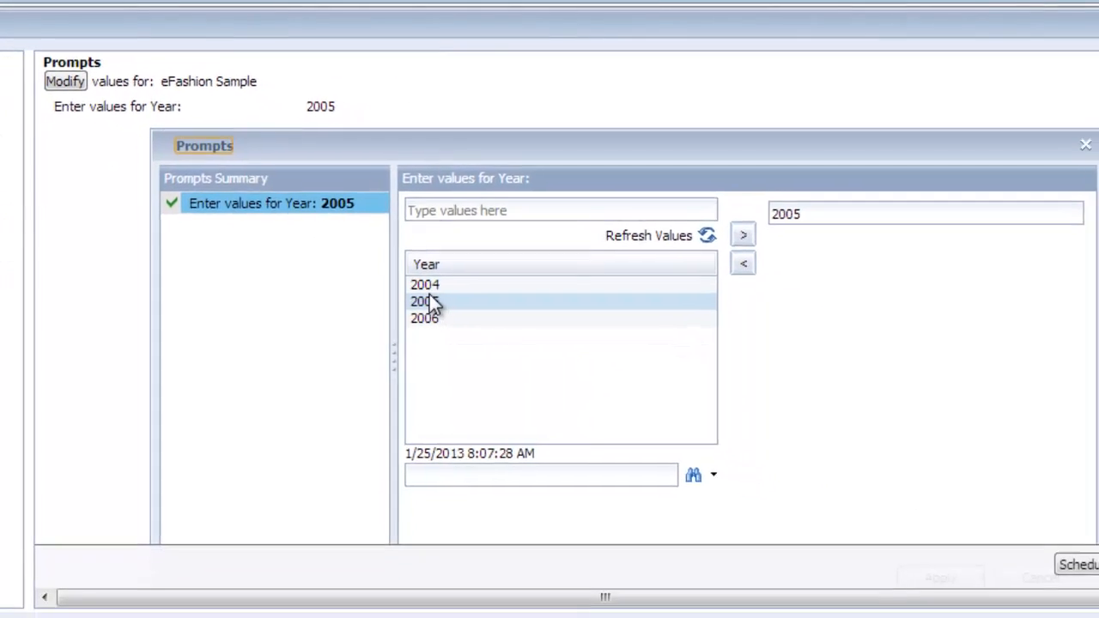
pyautogui.click(540, 311)
pyautogui.click(807, 255)
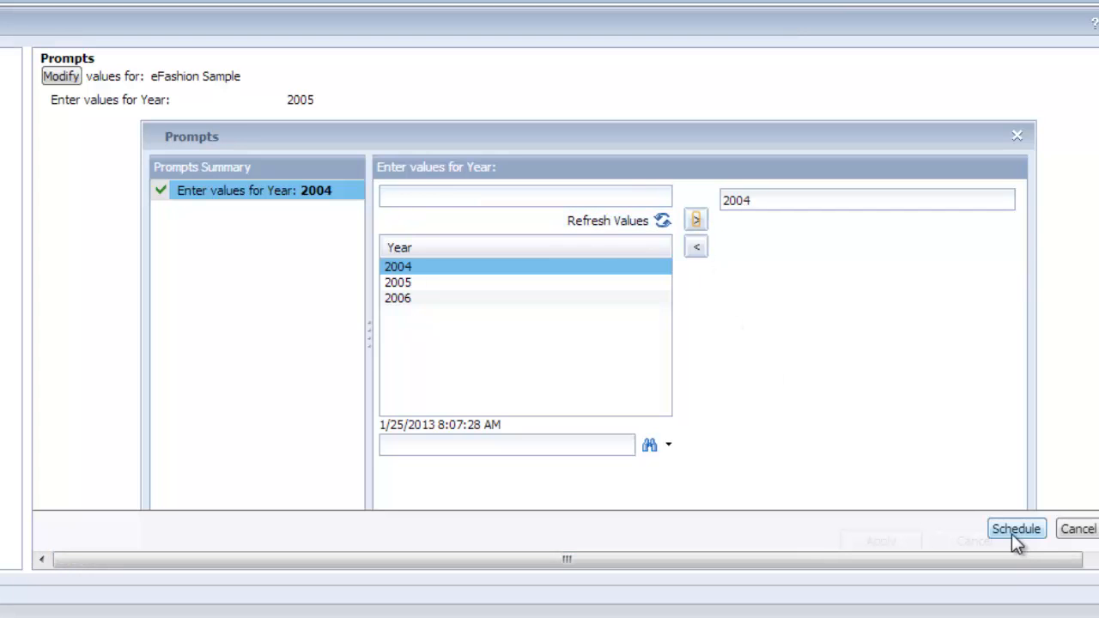
pyautogui.scroll(-3, 1079, 459)
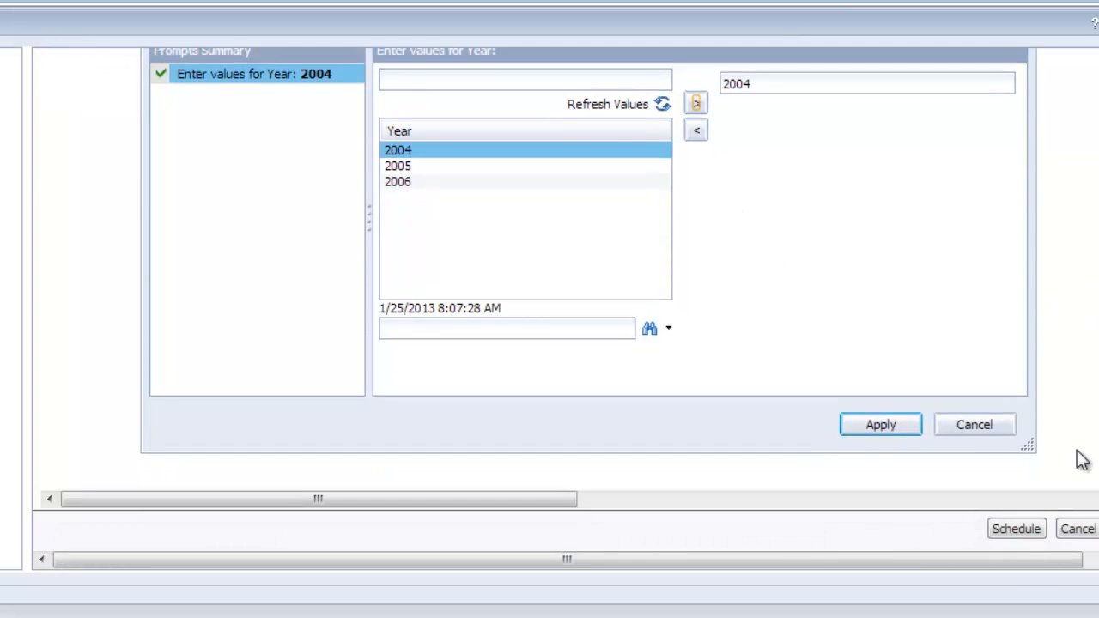
pyautogui.click(878, 428)
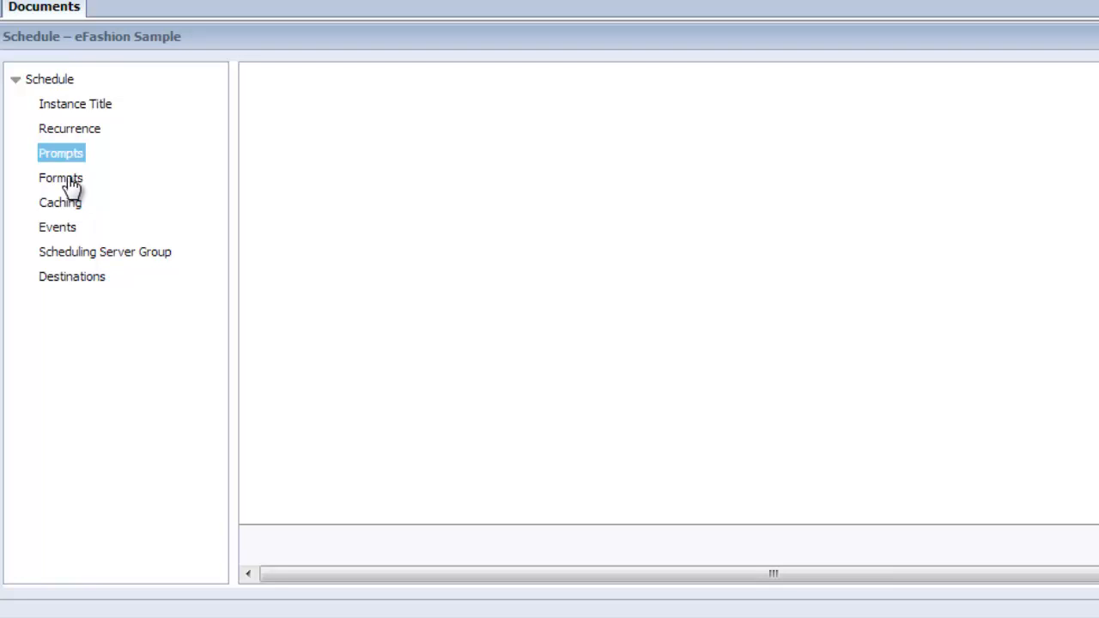
# Set the scheduled report's output format to Microsoft Excel.
pyautogui.click(63, 182)
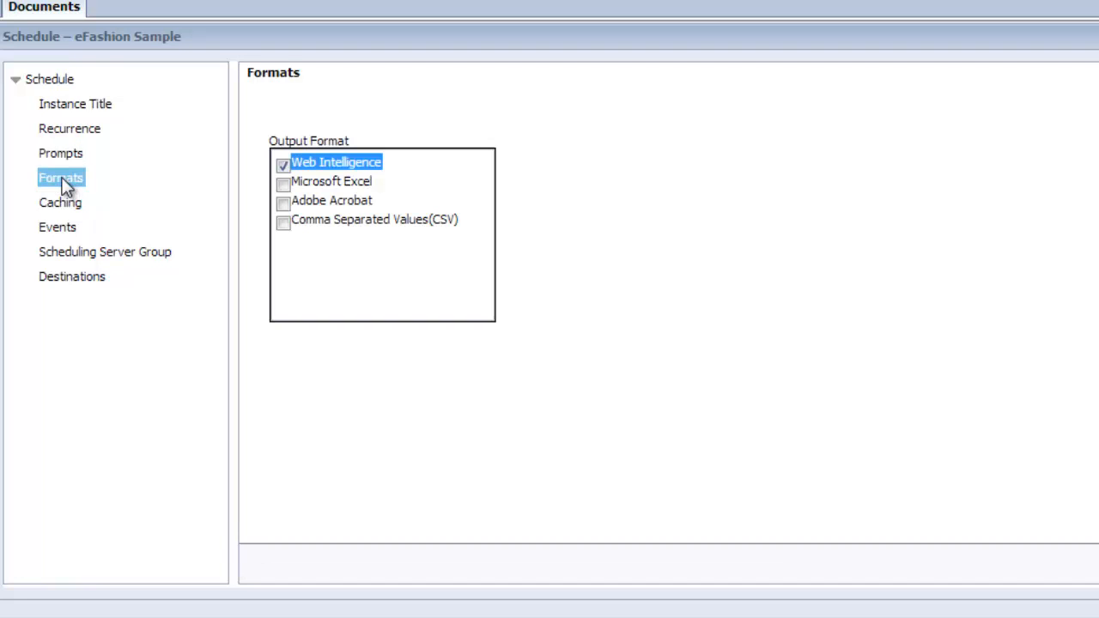
pyautogui.click(286, 184)
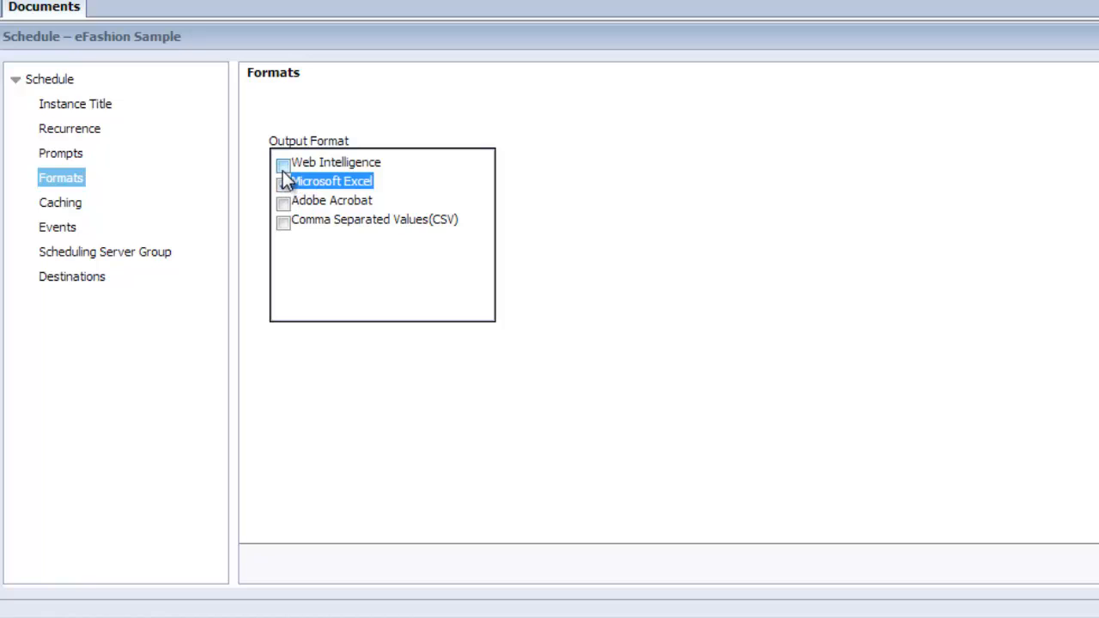
pyautogui.click(320, 183)
# Set the schedule's destination to Email.
pyautogui.click(76, 283)
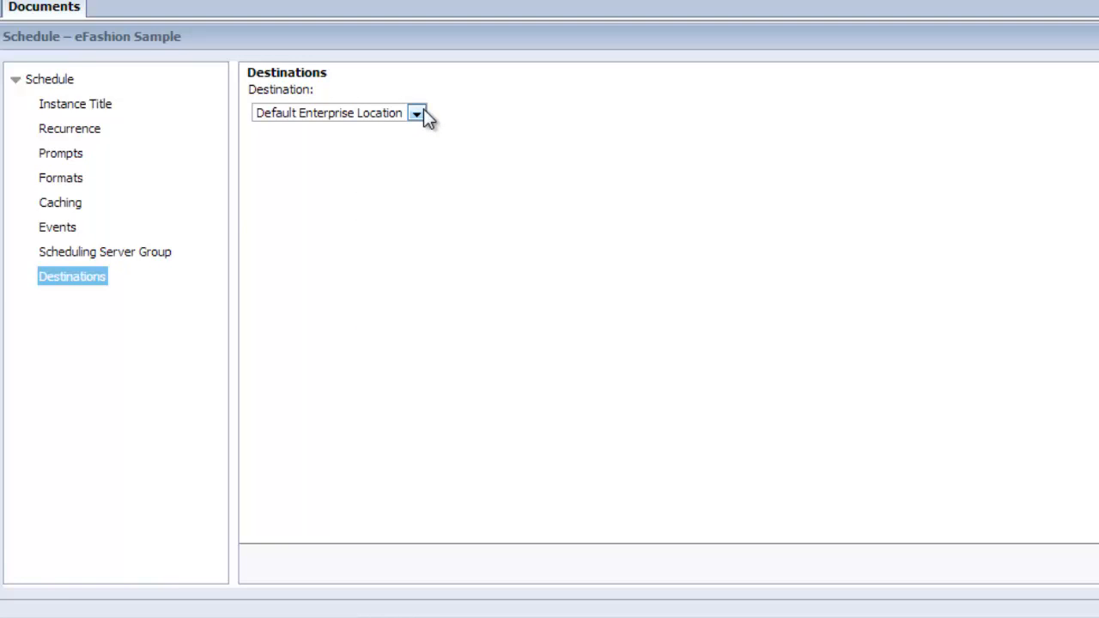
pyautogui.click(419, 113)
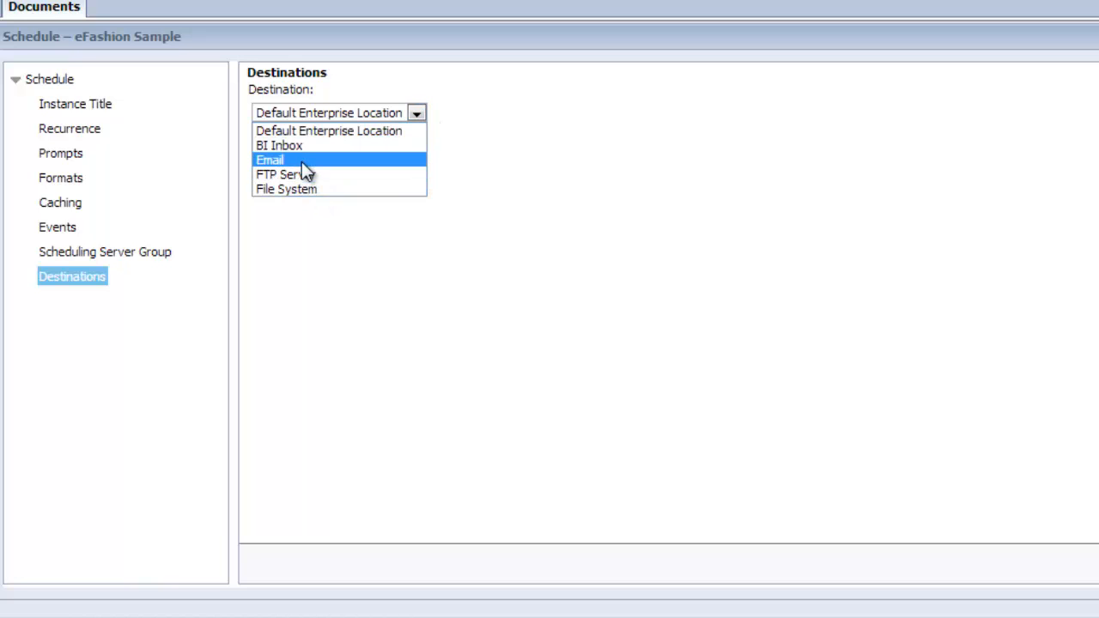
pyautogui.click(280, 161)
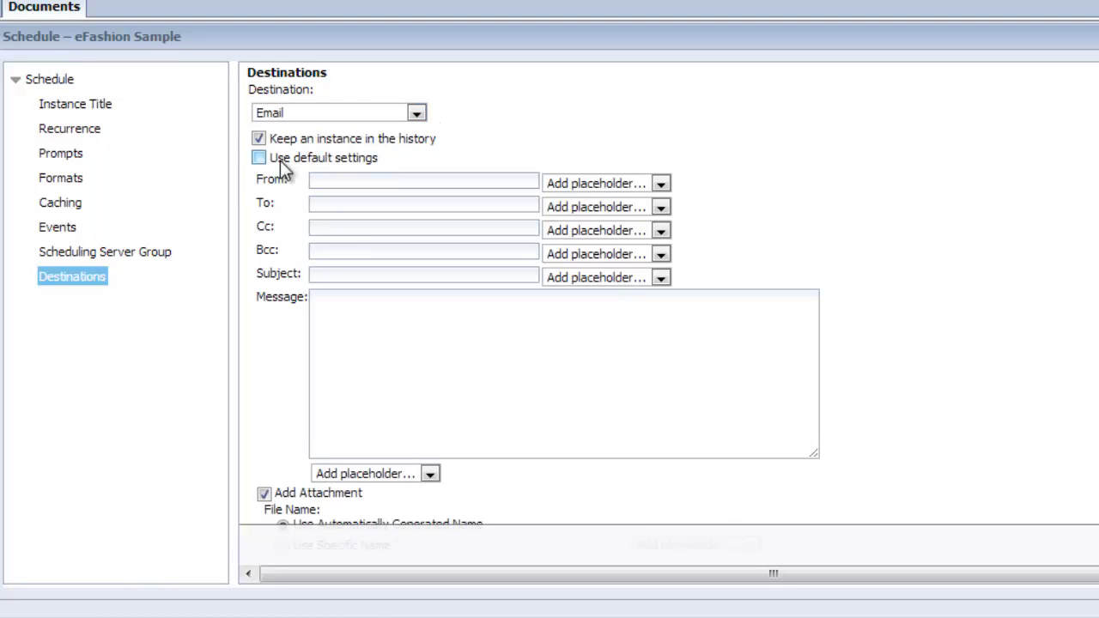
# Turn the default settings back on for the schedule's Email destination after looking over its sender and message fields.
pyautogui.click(321, 184)
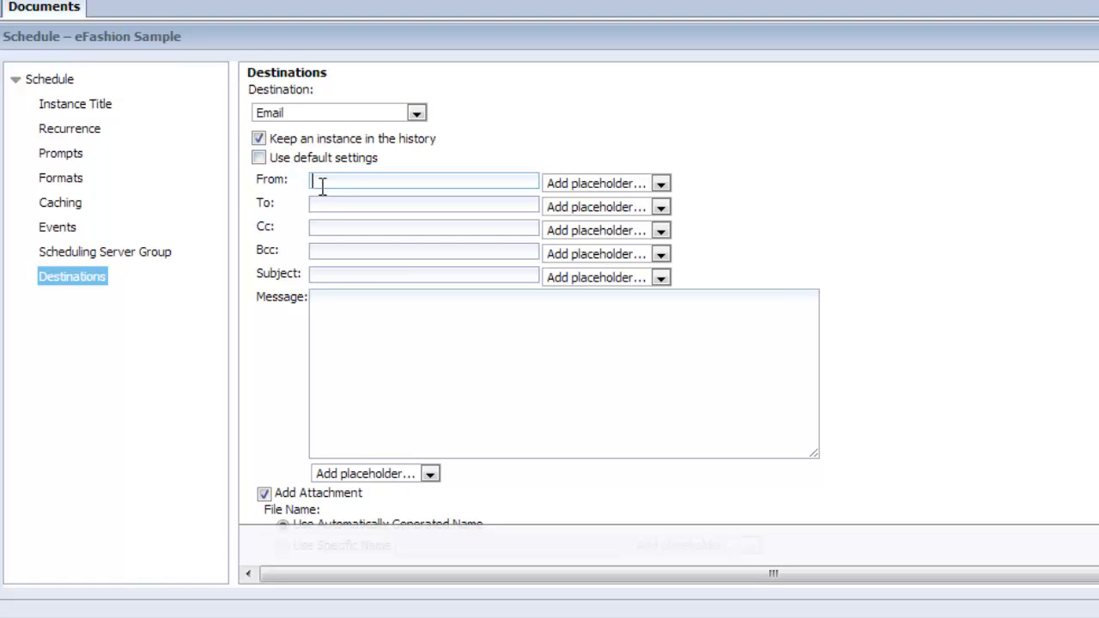
pyautogui.click(347, 333)
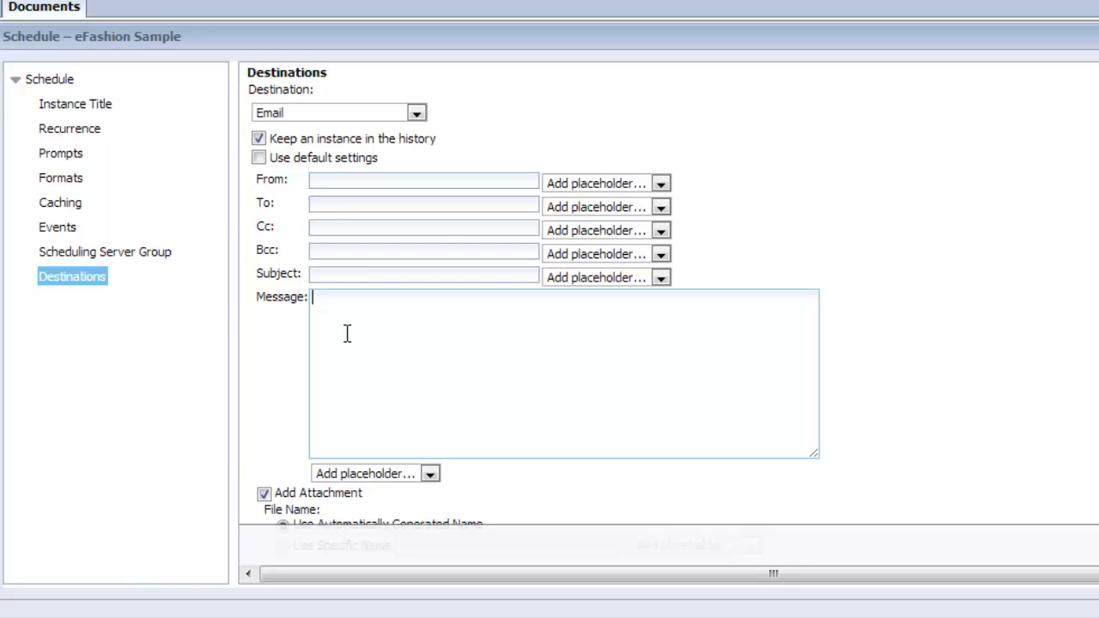
pyautogui.click(232, 170)
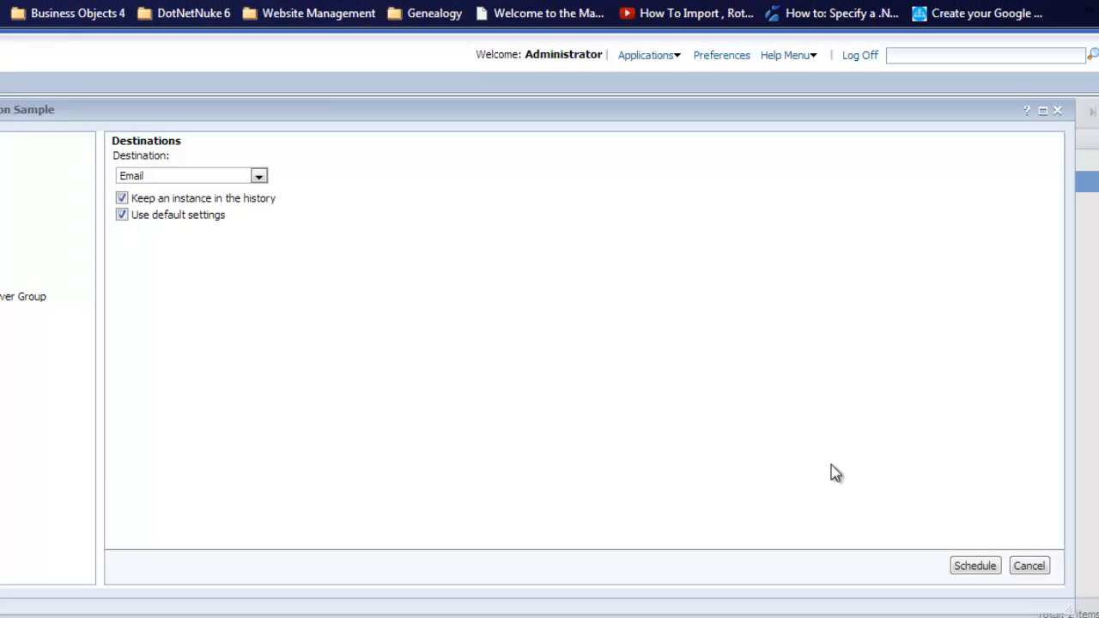
# Submit the eFashion Sample schedule and refresh the report's history to check the instance's status.
pyautogui.click(975, 566)
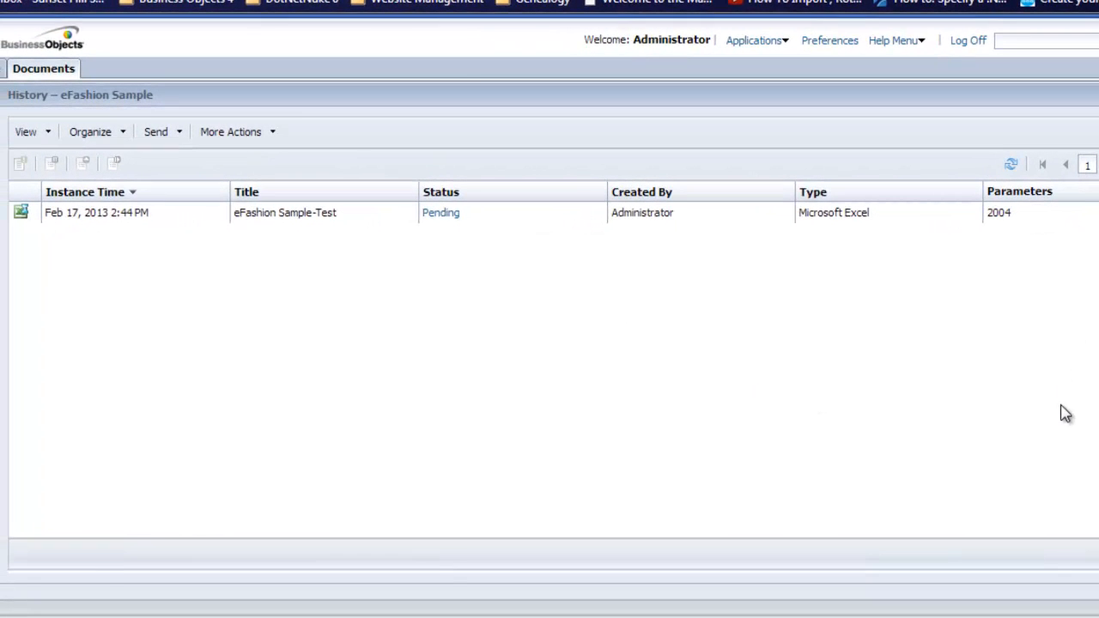
pyautogui.click(1011, 165)
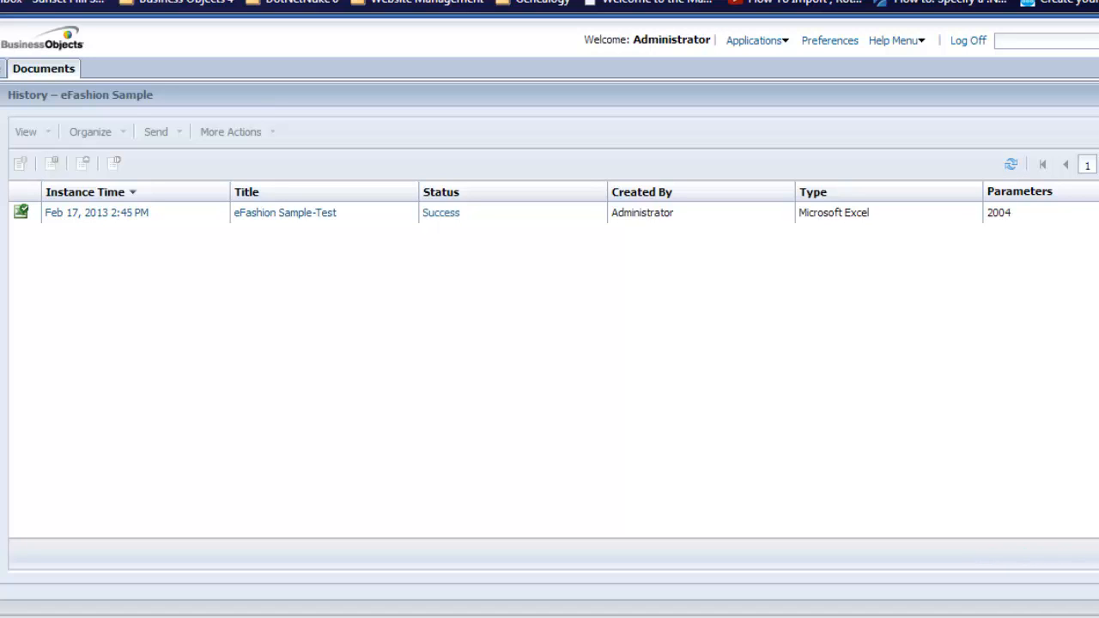
pyautogui.moveTo(456, 221)
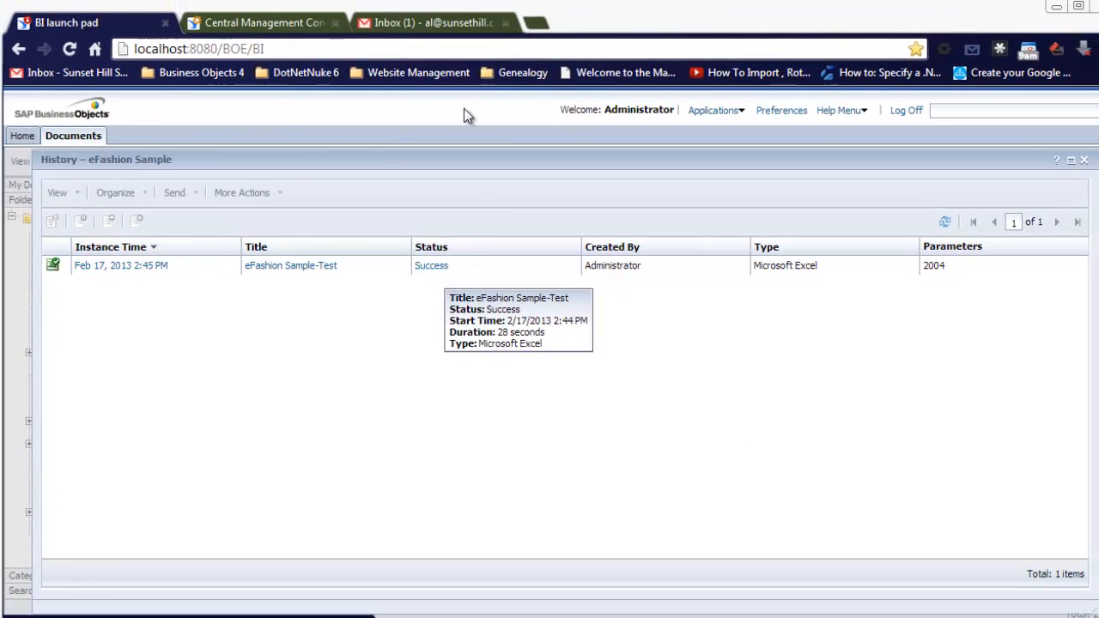
# Switch to the Gmail inbox, open the Web Intelligence report email and examine its body text and attachment file name.
pyautogui.click(407, 26)
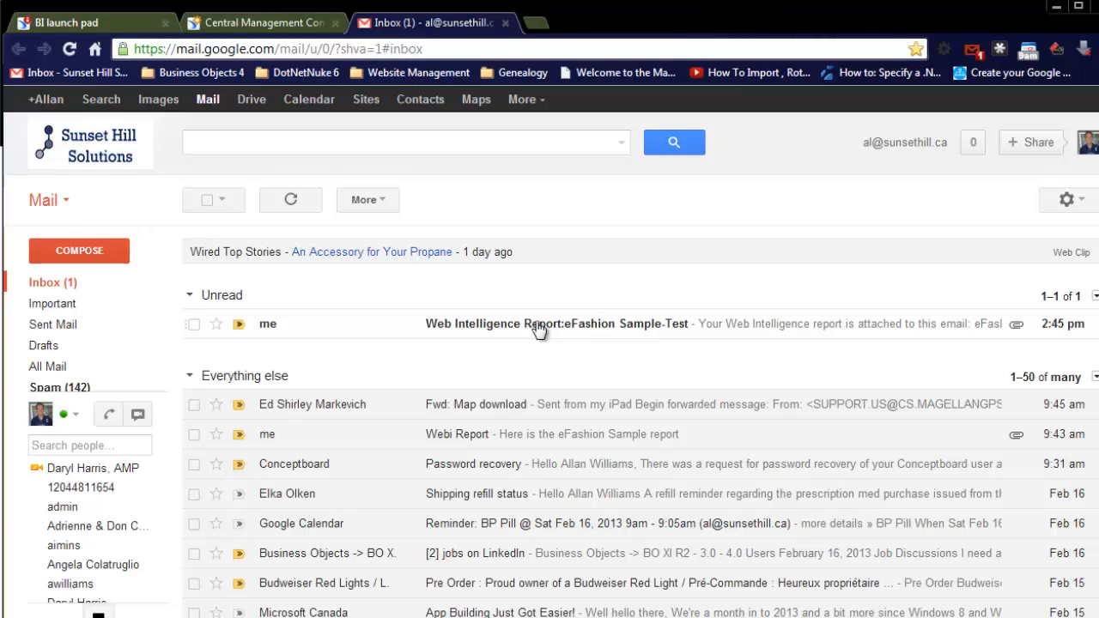
pyautogui.click(537, 328)
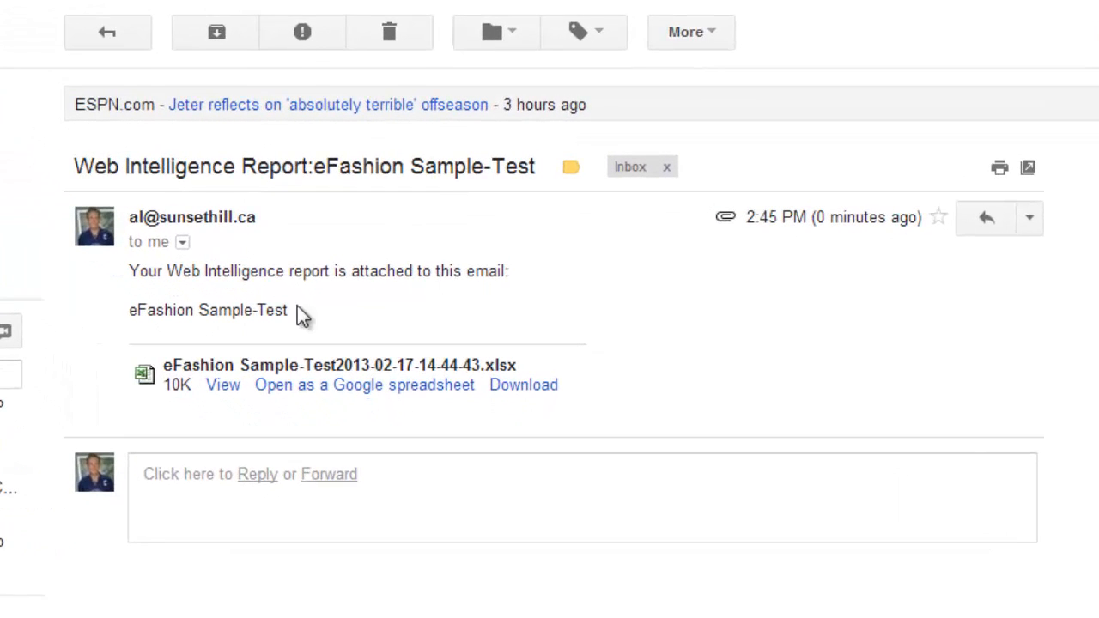
pyautogui.moveTo(296, 315); pyautogui.dragTo(132, 325)
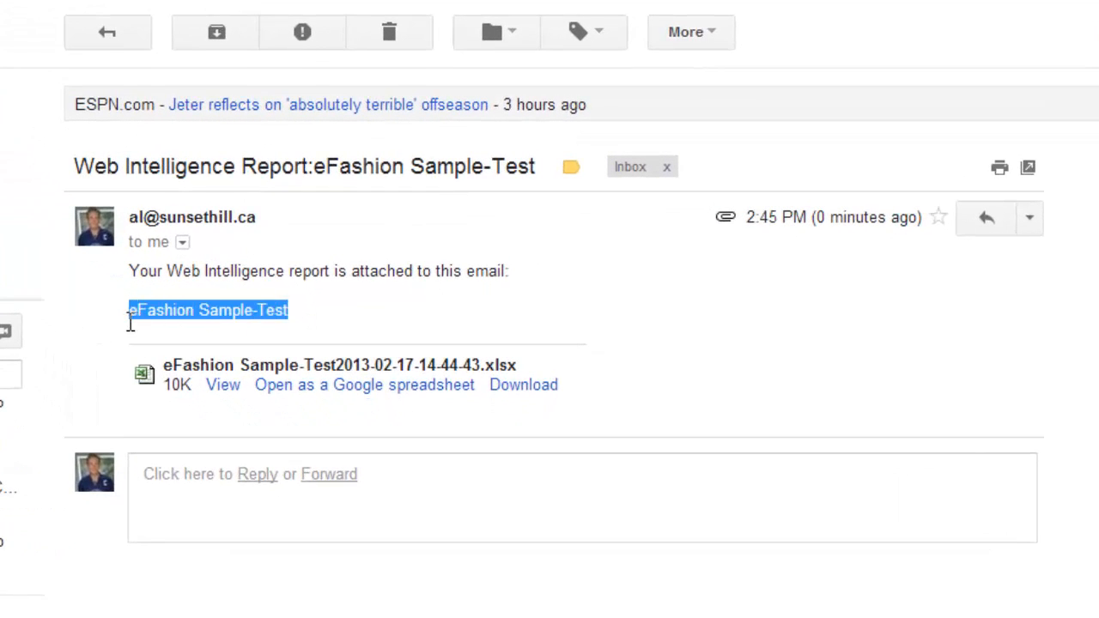
pyautogui.click(177, 316)
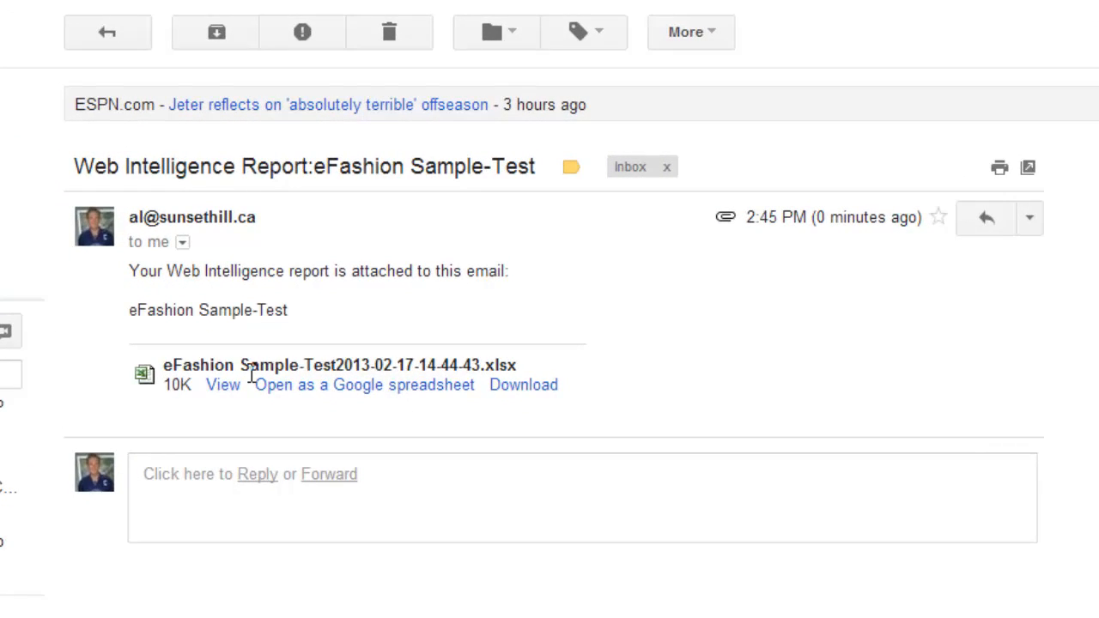
pyautogui.moveTo(165, 365); pyautogui.dragTo(335, 365)
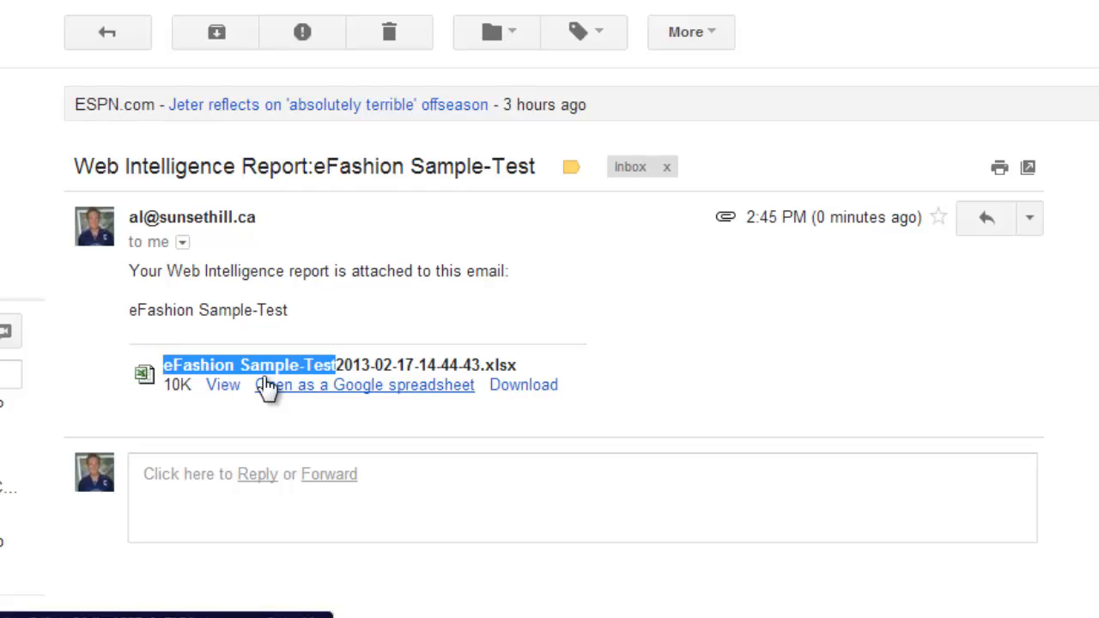
pyautogui.moveTo(334, 364); pyautogui.dragTo(396, 361)
pyautogui.click(376, 362)
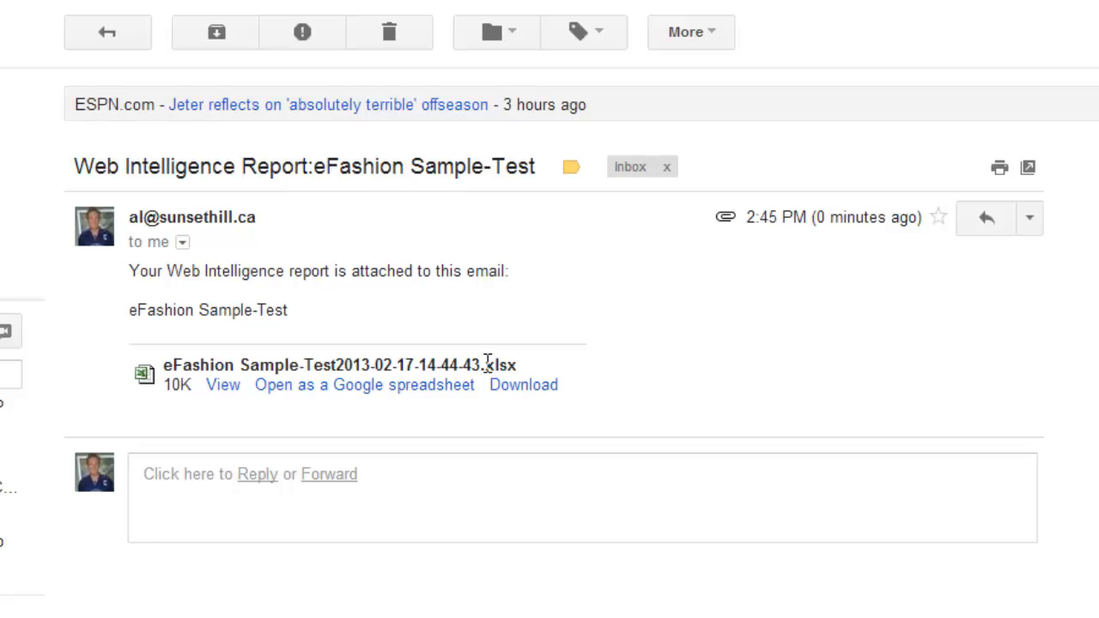
pyautogui.moveTo(486, 365); pyautogui.dragTo(340, 367)
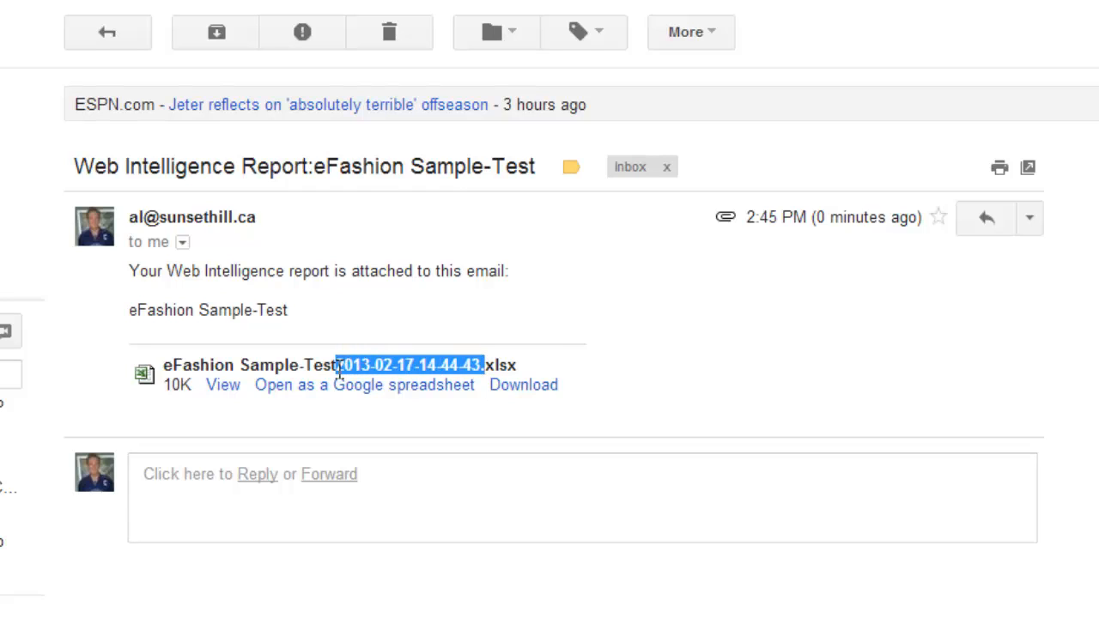
pyautogui.click(562, 355)
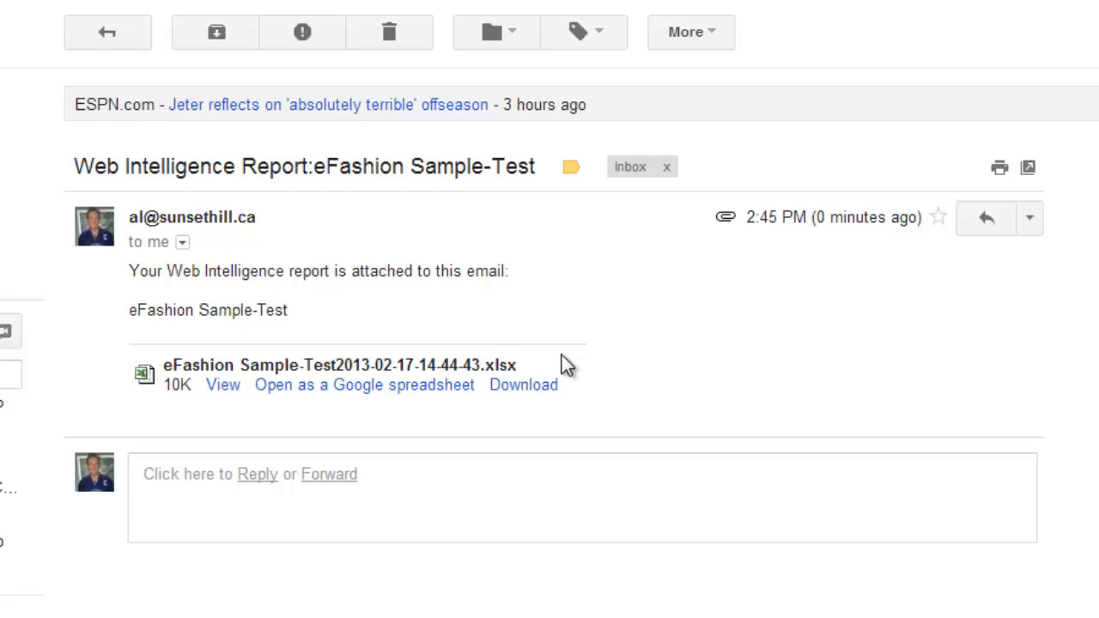
# Open the emailed attachment as a Google spreadsheet and examine the eFashion Sample Report's rows.
pyautogui.click(445, 388)
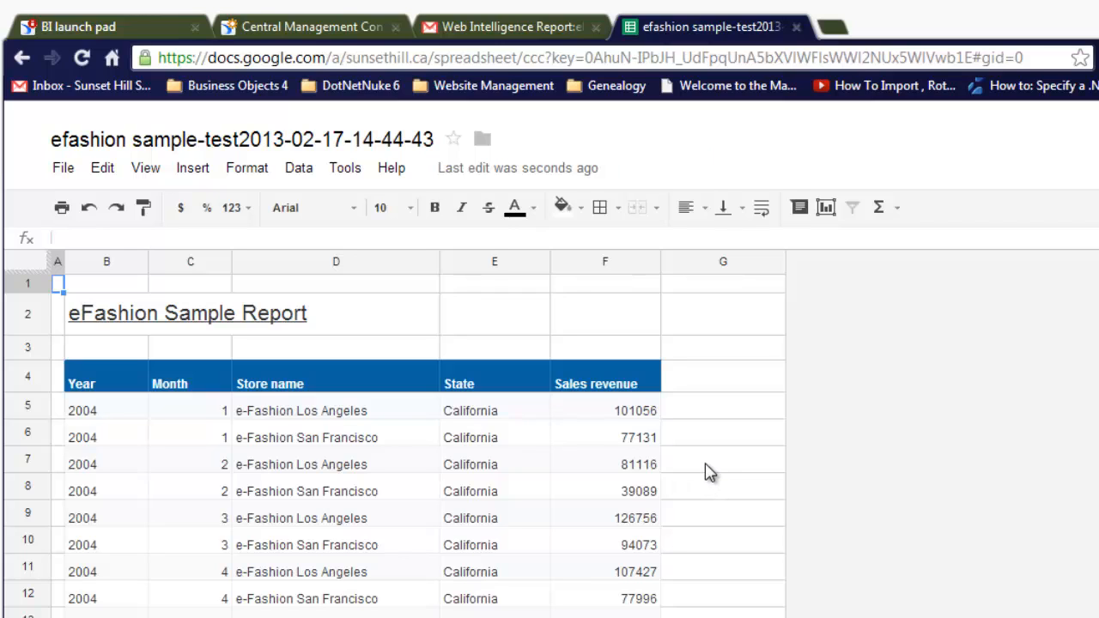
pyautogui.click(709, 471)
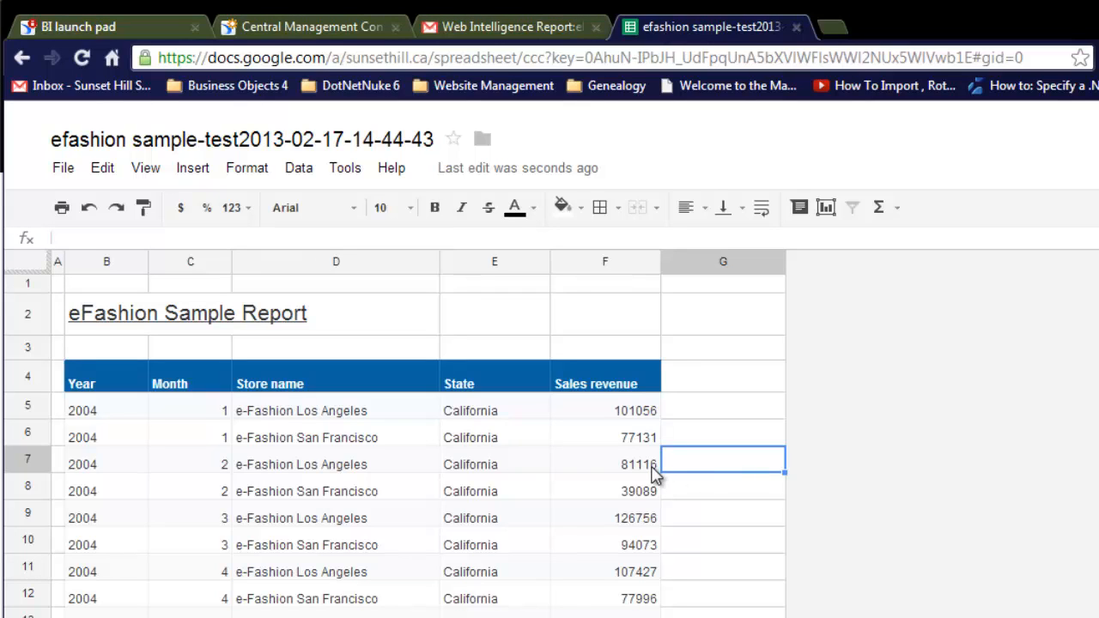
pyautogui.click(719, 384)
pyautogui.click(718, 354)
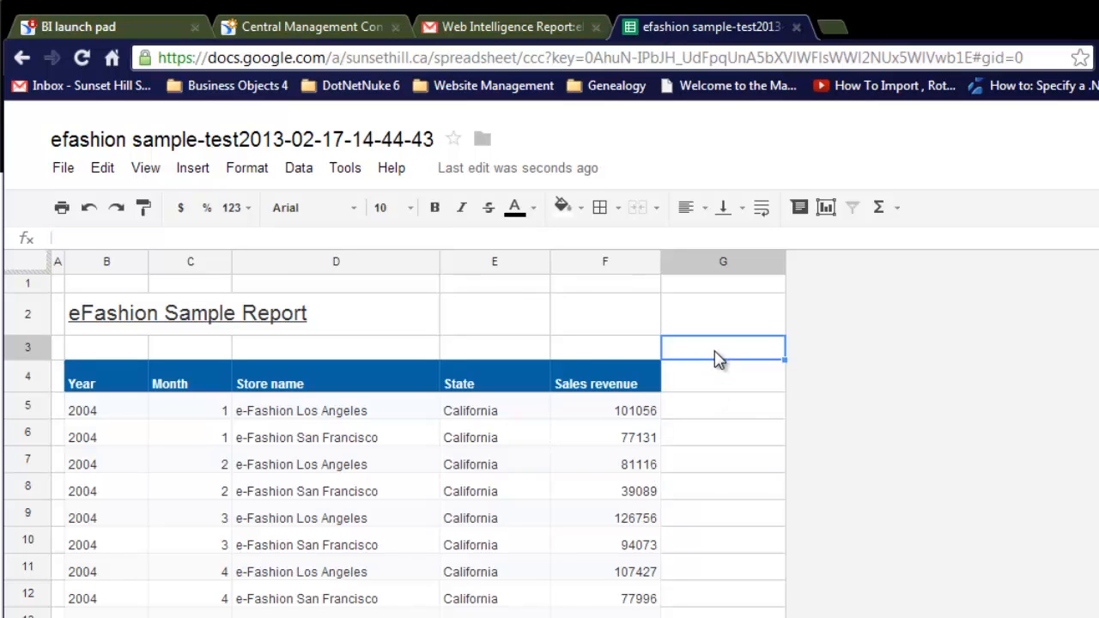
pyautogui.click(704, 330)
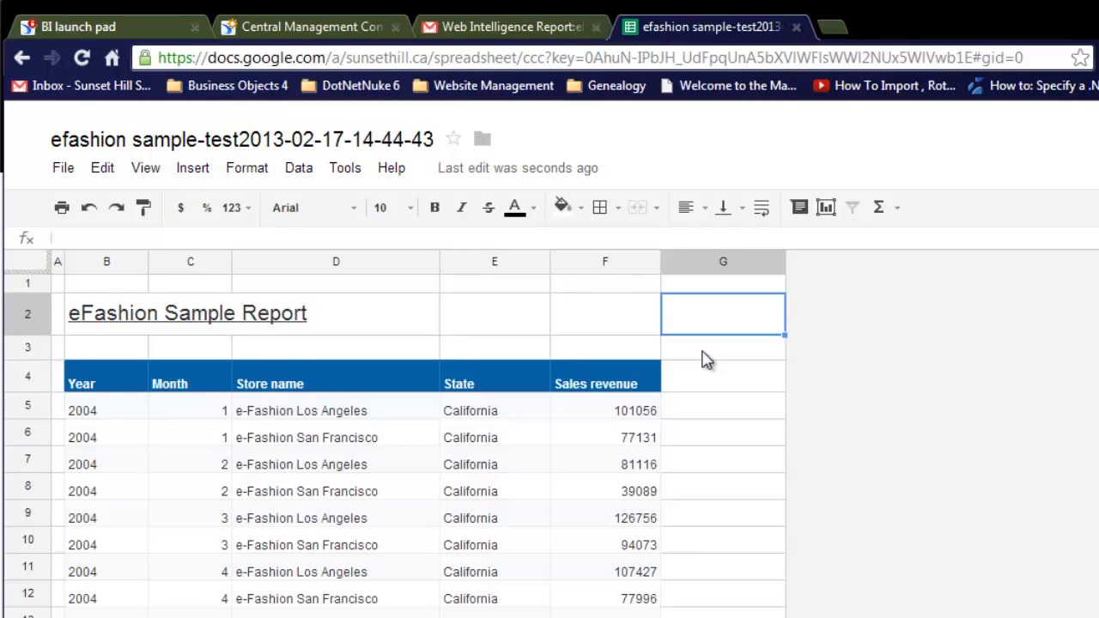
pyautogui.click(702, 352)
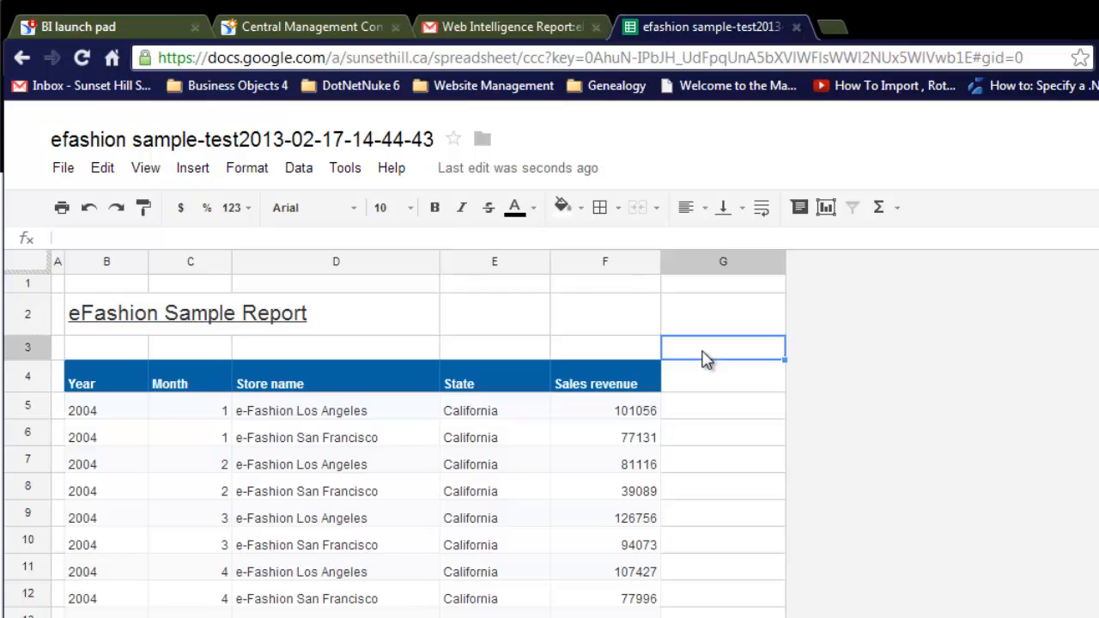
pyautogui.click(708, 385)
pyautogui.click(700, 354)
pyautogui.click(701, 410)
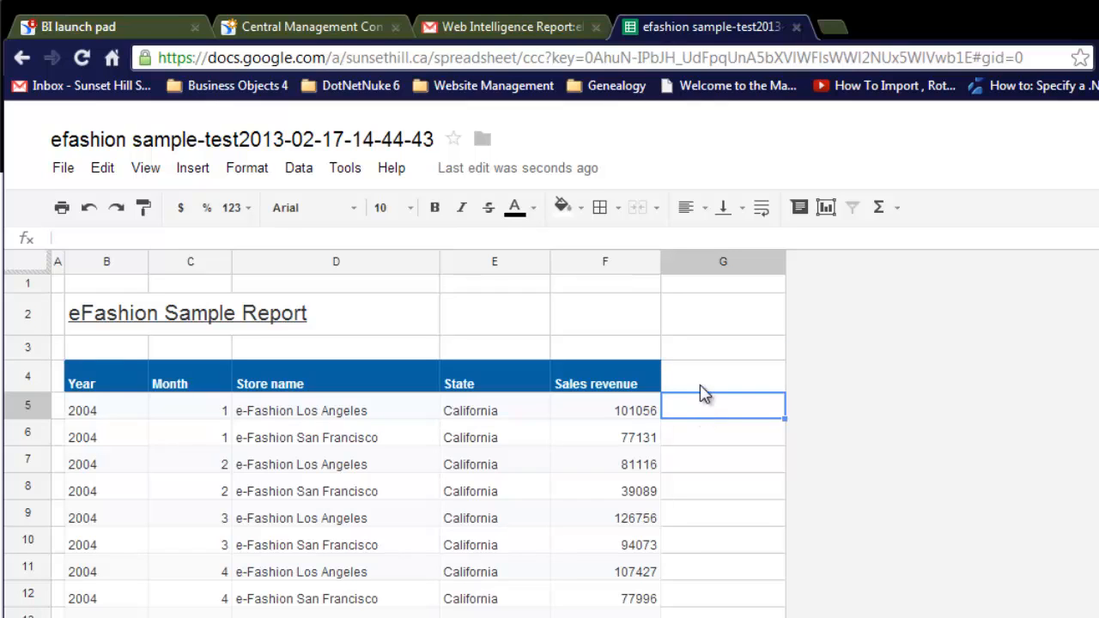
pyautogui.click(694, 354)
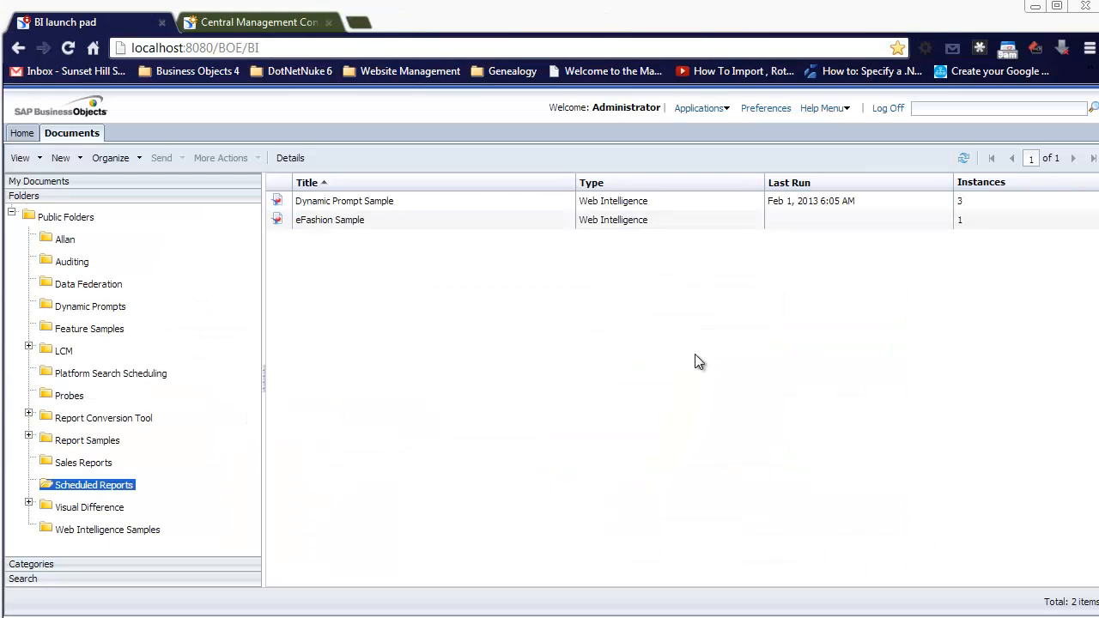
# Open the scheduling settings for the eFashion Sample report in BI launch pad's Scheduled Reports folder, leaving the instance title as is.
pyautogui.click(434, 219)
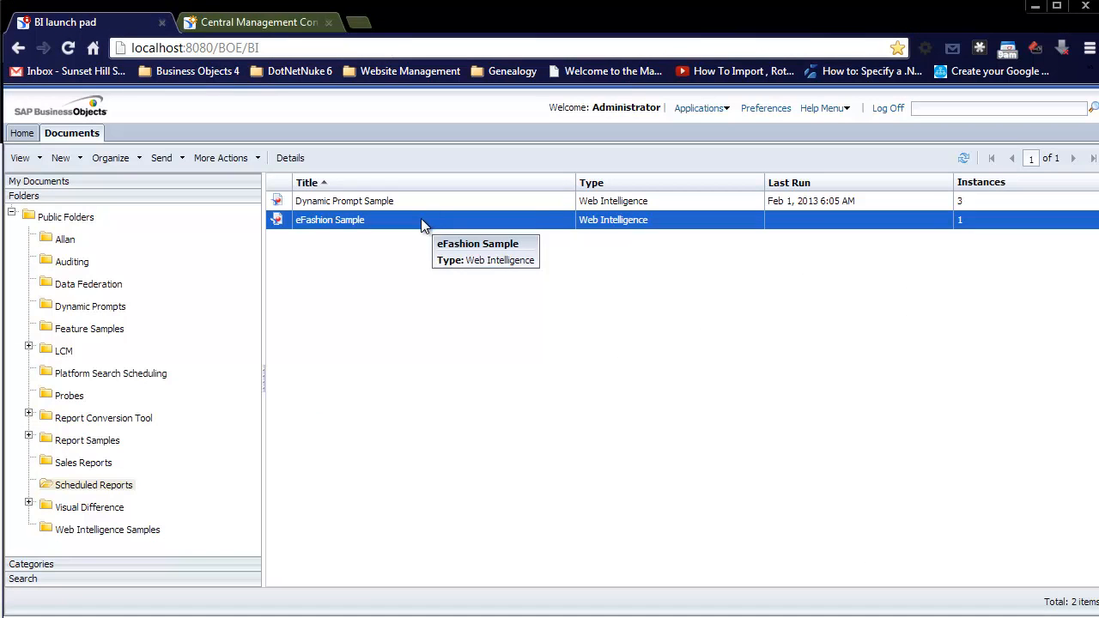
pyautogui.rightClick(421, 219)
pyautogui.click(454, 302)
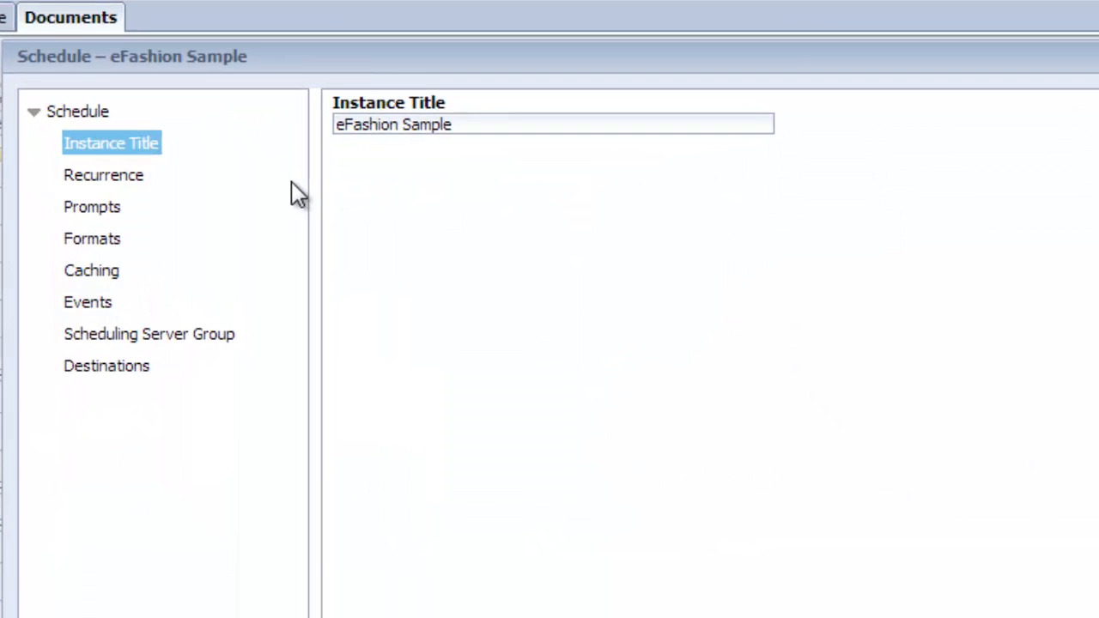
pyautogui.click(466, 127)
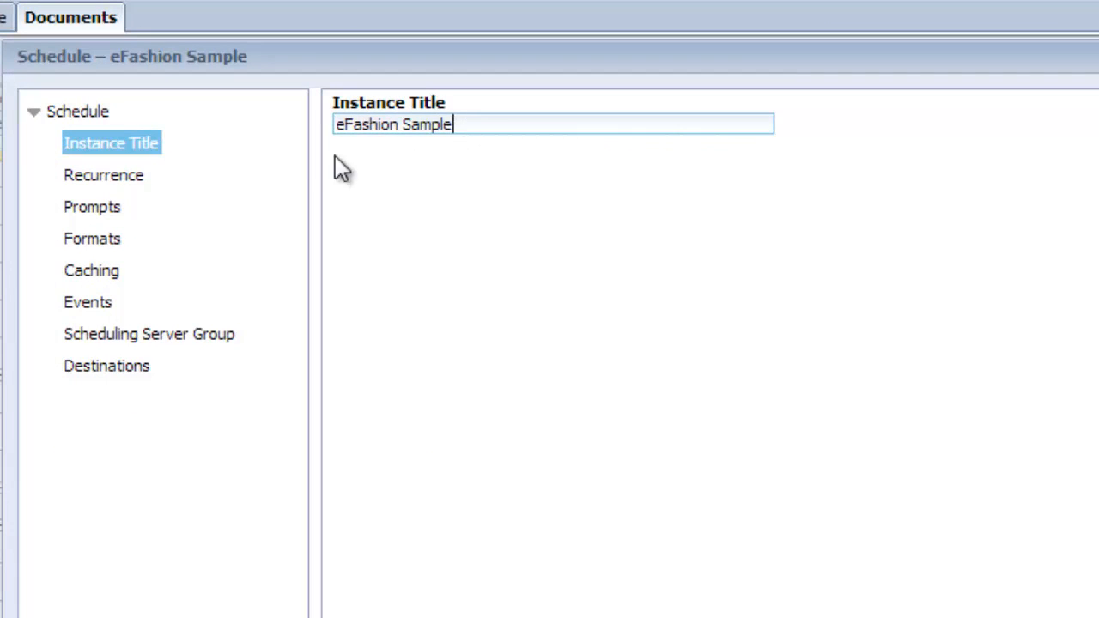
# Set the schedule's recurrence to Hourly, running every 0 hours and 3 minutes.
pyautogui.click(115, 182)
pyautogui.click(692, 134)
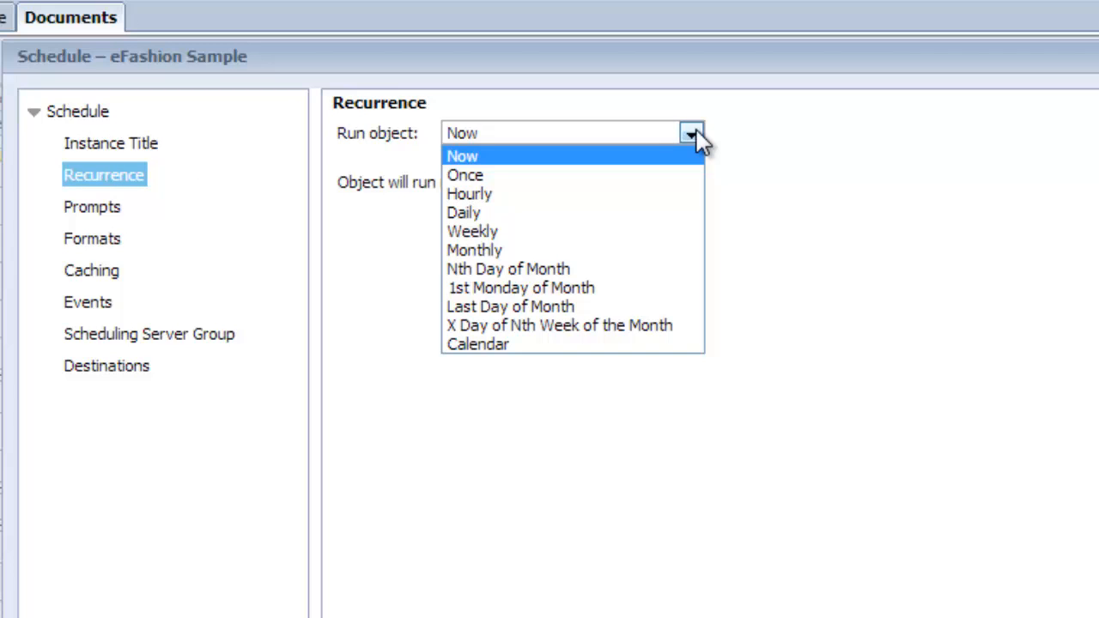
pyautogui.click(488, 196)
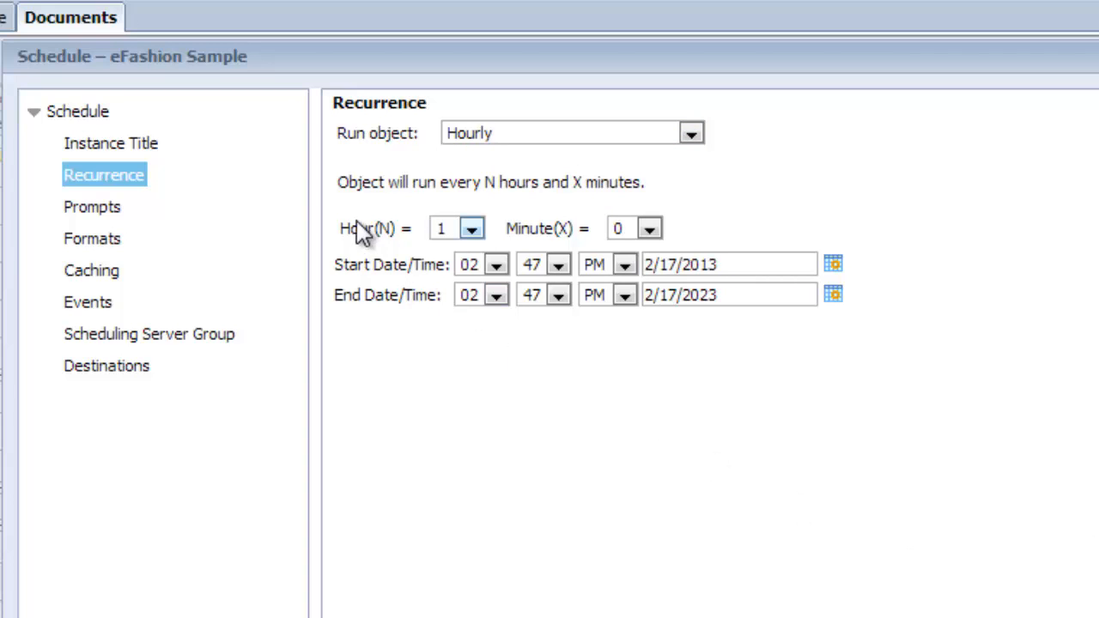
pyautogui.click(473, 228)
pyautogui.click(447, 249)
pyautogui.click(650, 230)
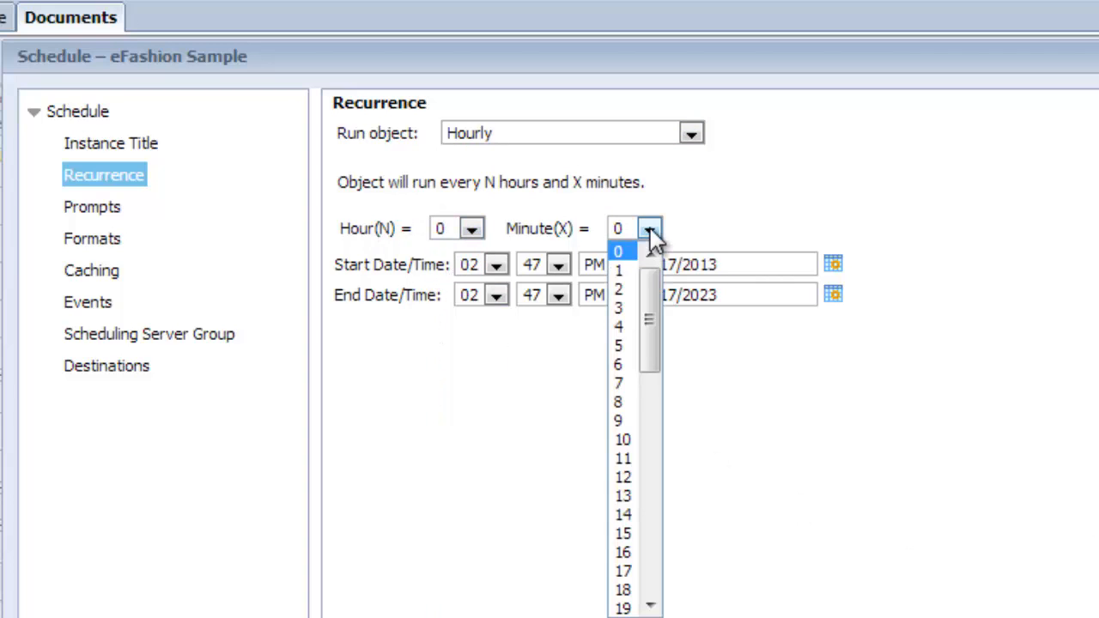
pyautogui.click(632, 310)
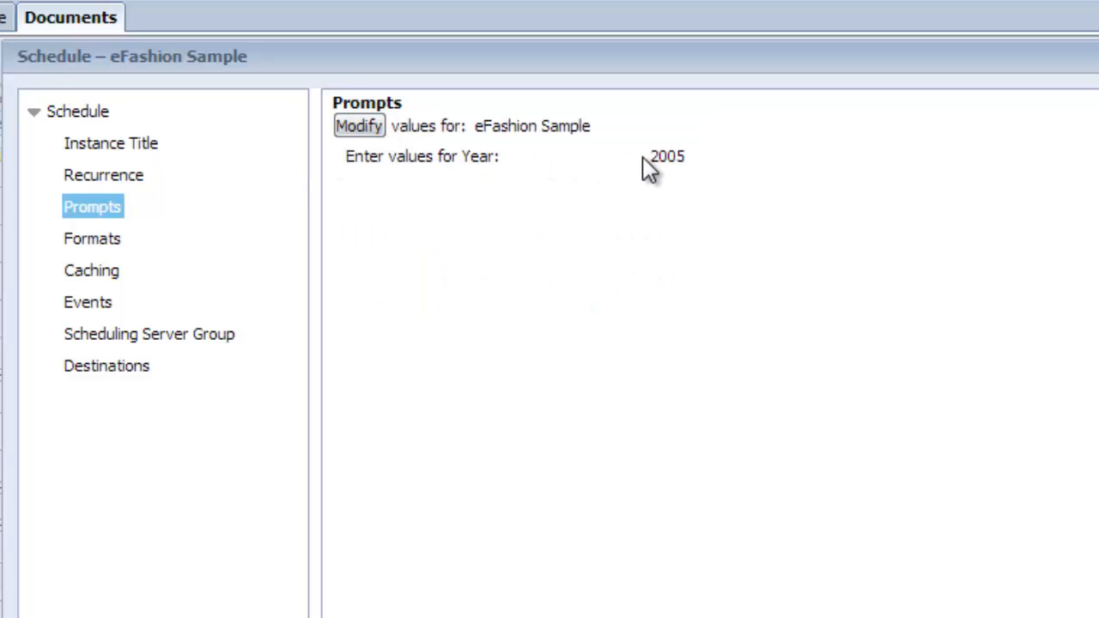
# Set the scheduled report's output format to Adobe Acrobat.
pyautogui.click(93, 243)
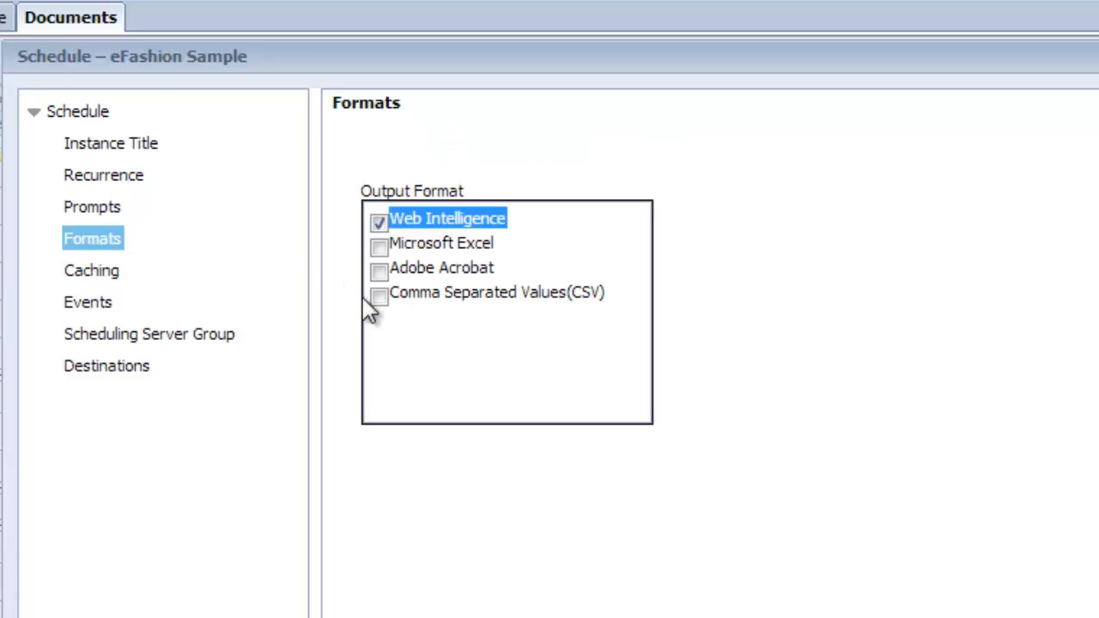
pyautogui.click(378, 271)
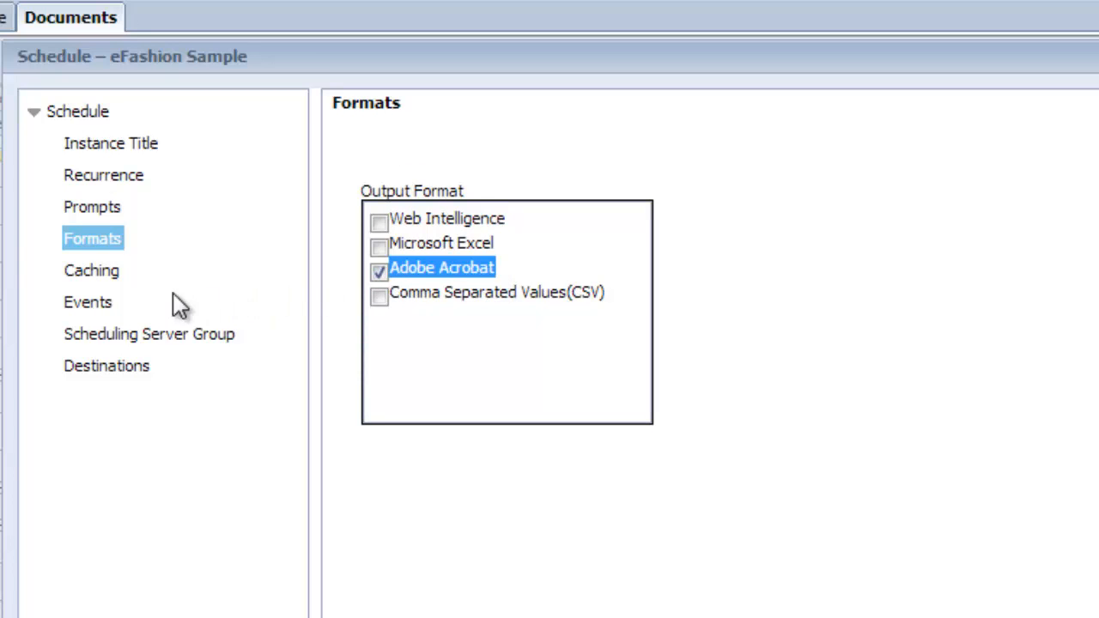
# Set the schedule's destination to File System with the default settings and submit the schedule.
pyautogui.click(101, 376)
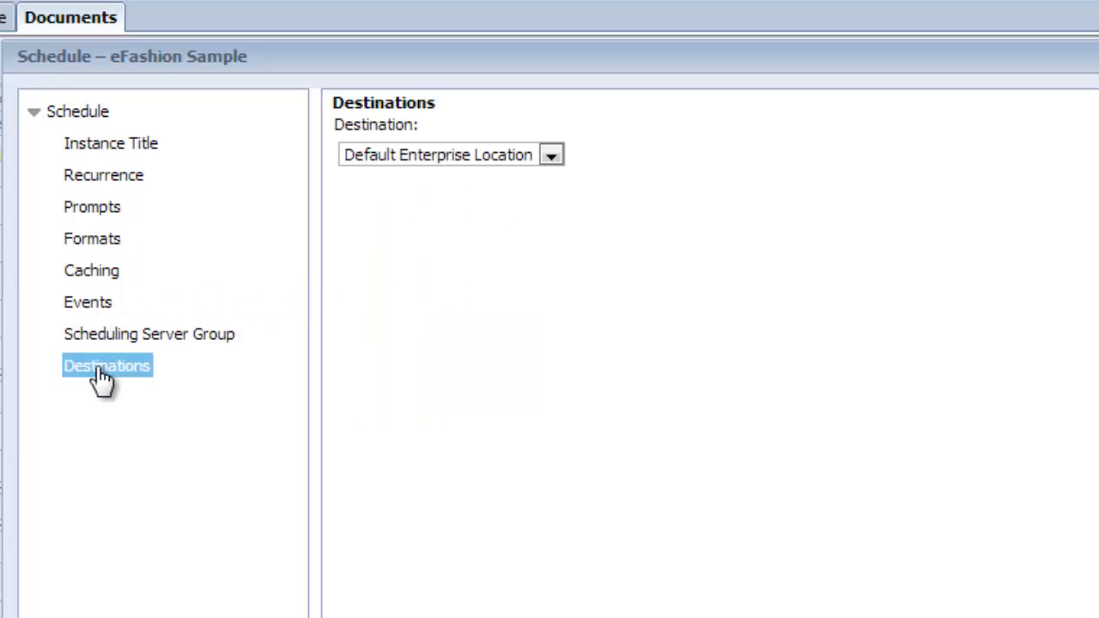
pyautogui.click(552, 155)
pyautogui.click(516, 252)
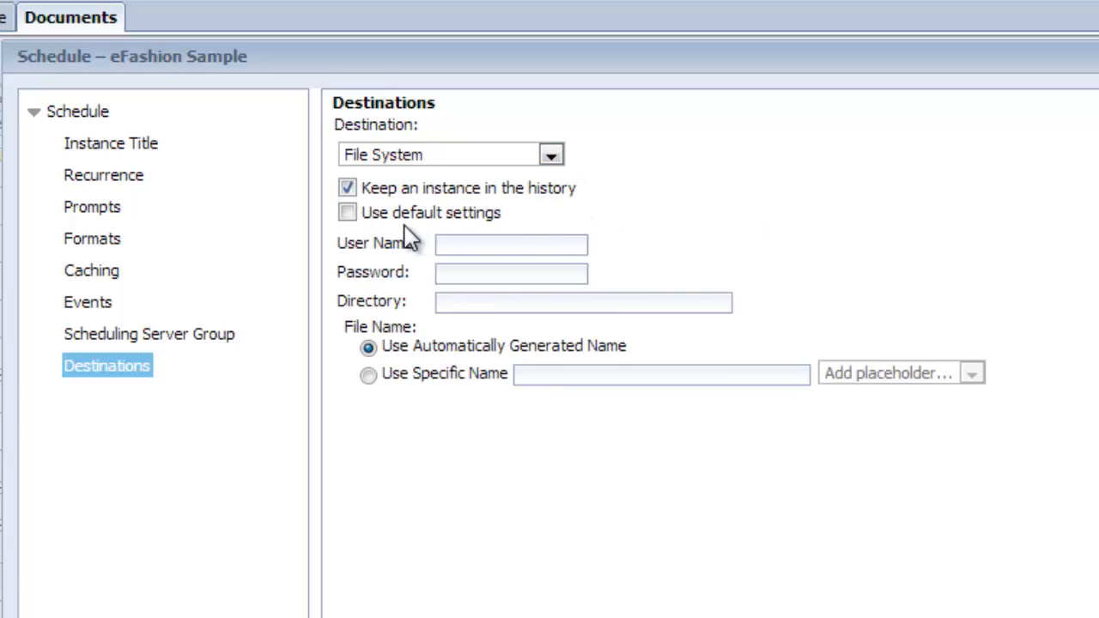
pyautogui.click(346, 213)
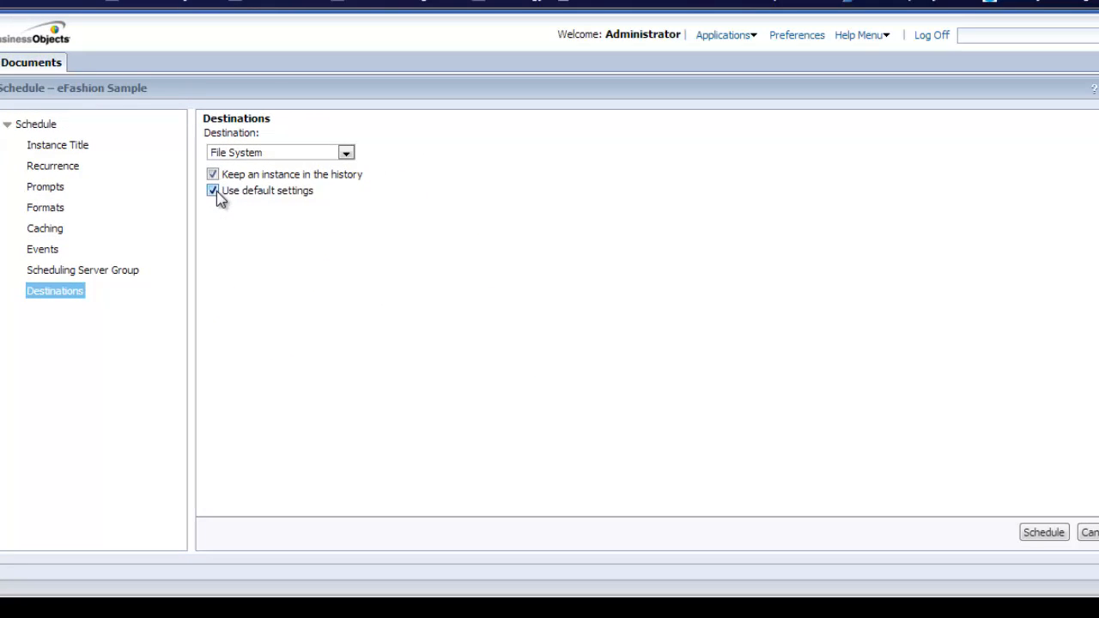
pyautogui.click(1044, 533)
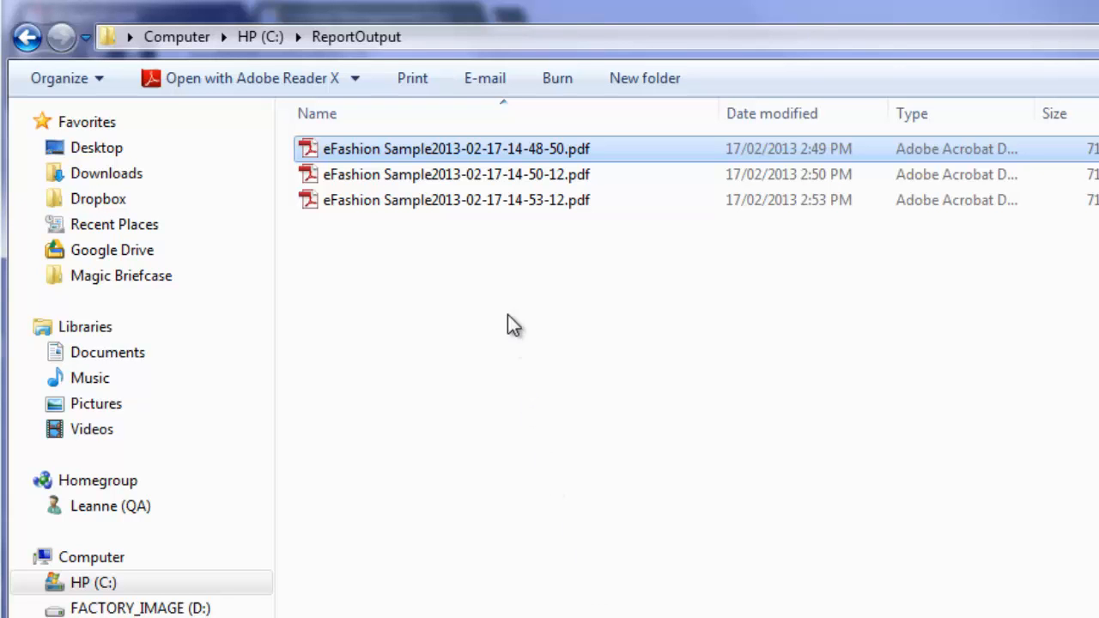
pyautogui.click(473, 174)
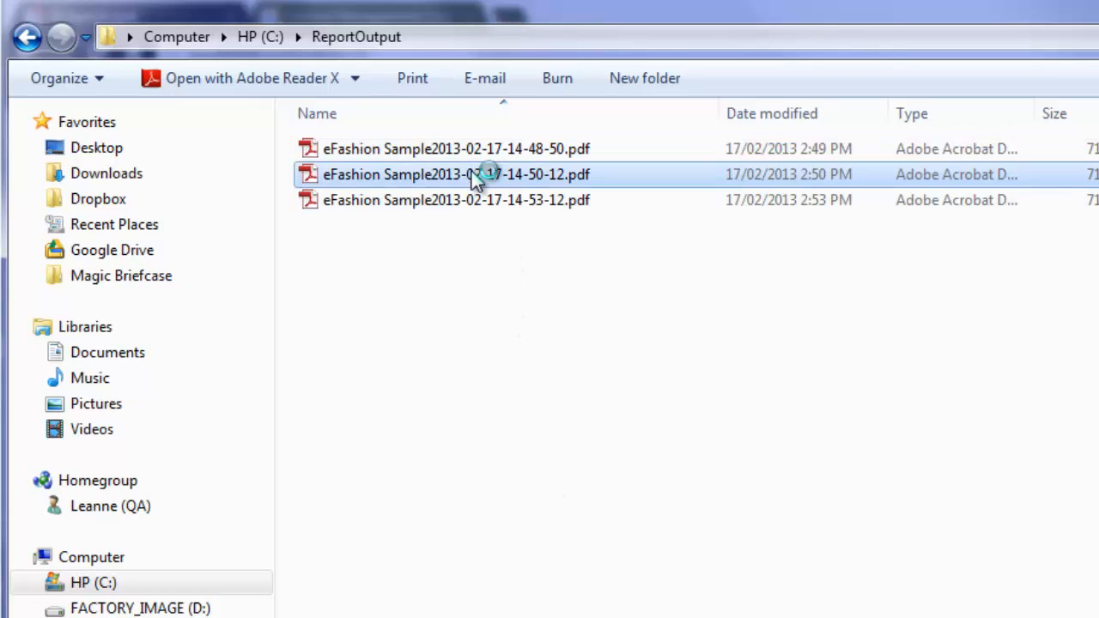
# Check the report output in the PDF generated at 2:50 PM.
pyautogui.doubleClick(477, 176)
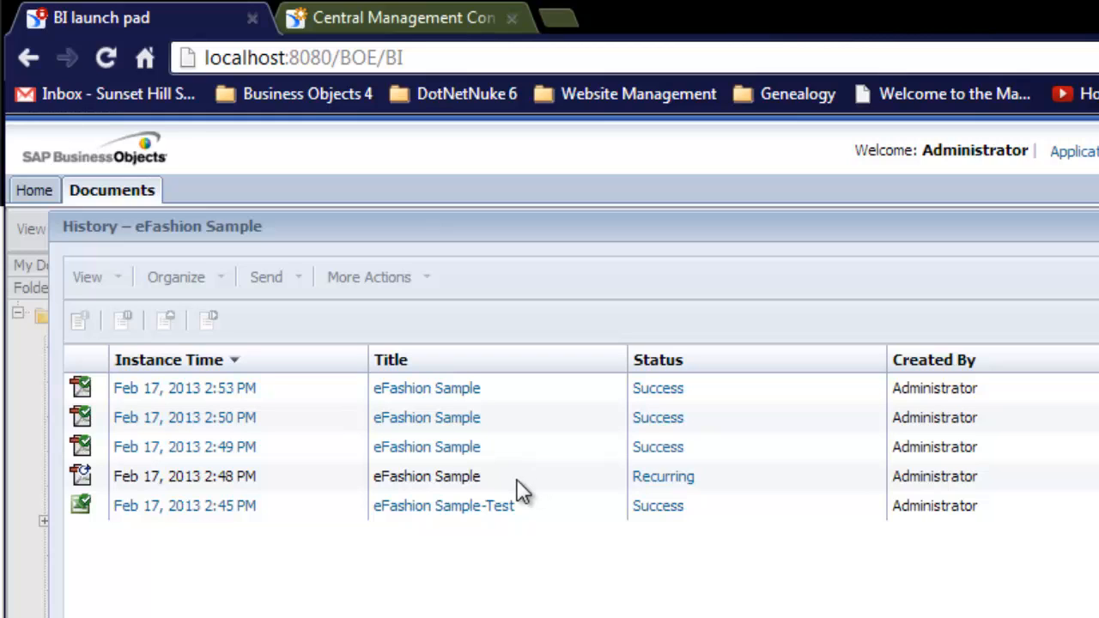
# Delete the recurring 2:48 PM instance from the eFashion Sample history in BI launch pad and close the history.
pyautogui.click(521, 486)
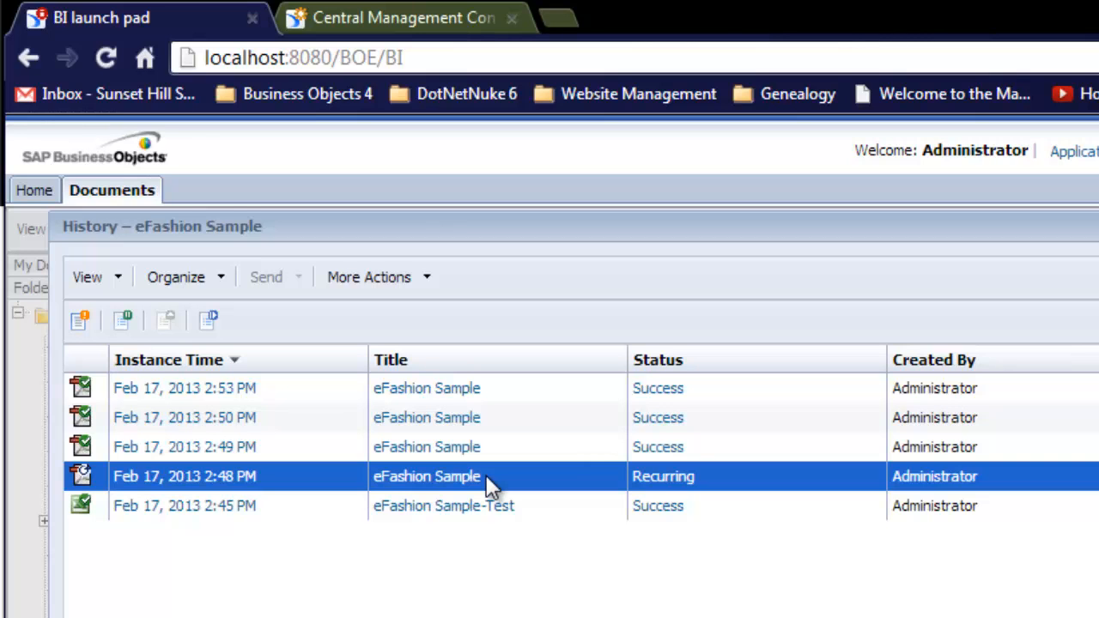
pyautogui.rightClick(486, 480)
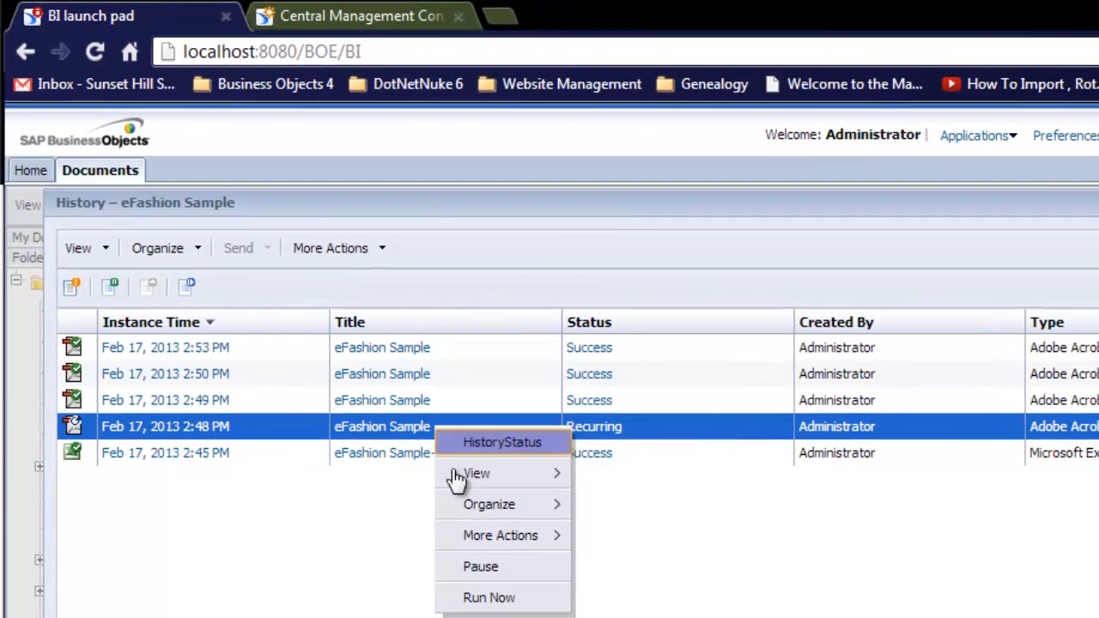
pyautogui.moveTo(524, 601)
pyautogui.moveTo(481, 508)
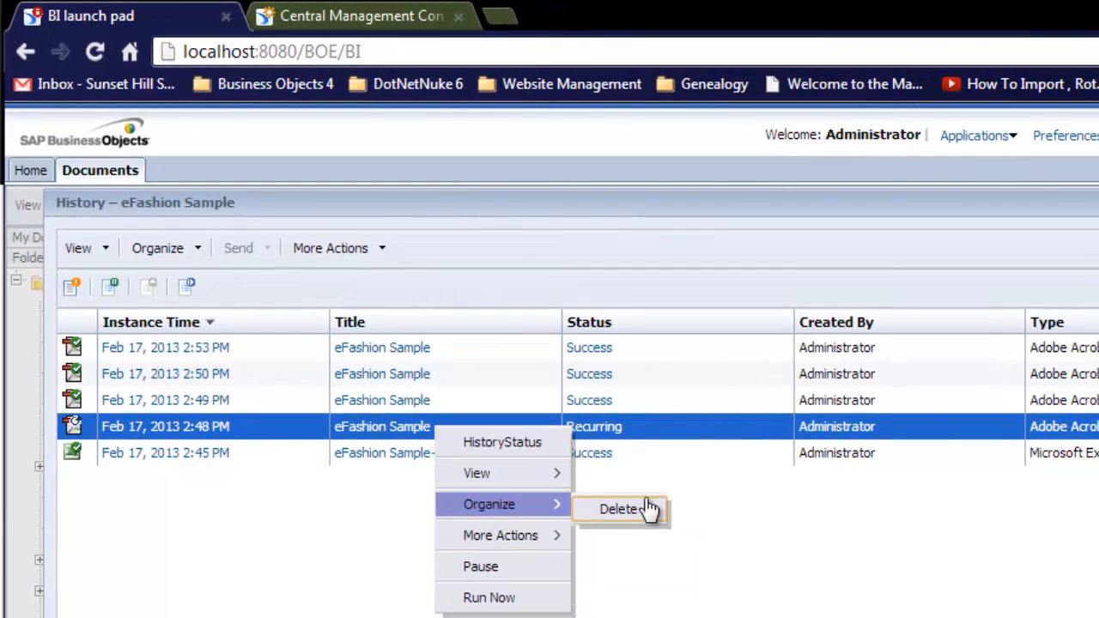
pyautogui.click(638, 515)
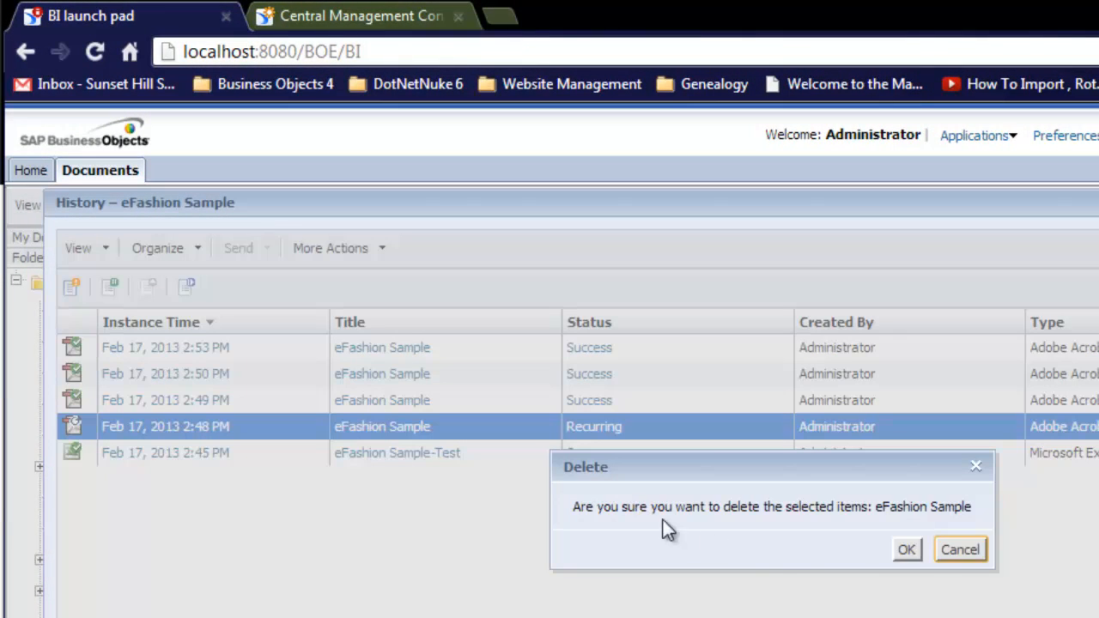
pyautogui.click(915, 552)
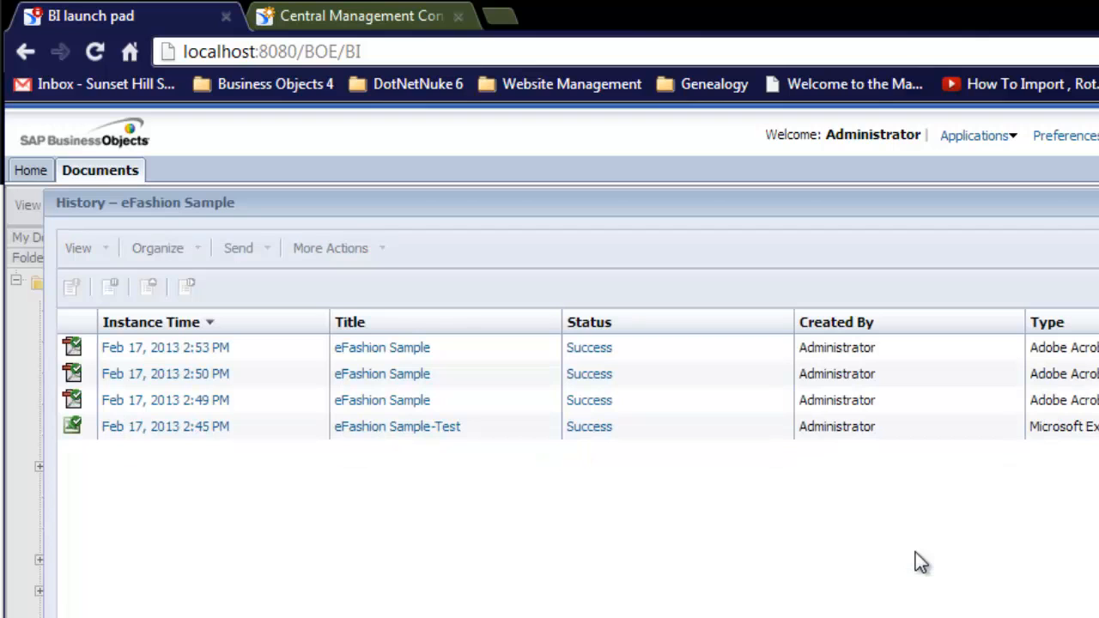
pyautogui.press('Escape')
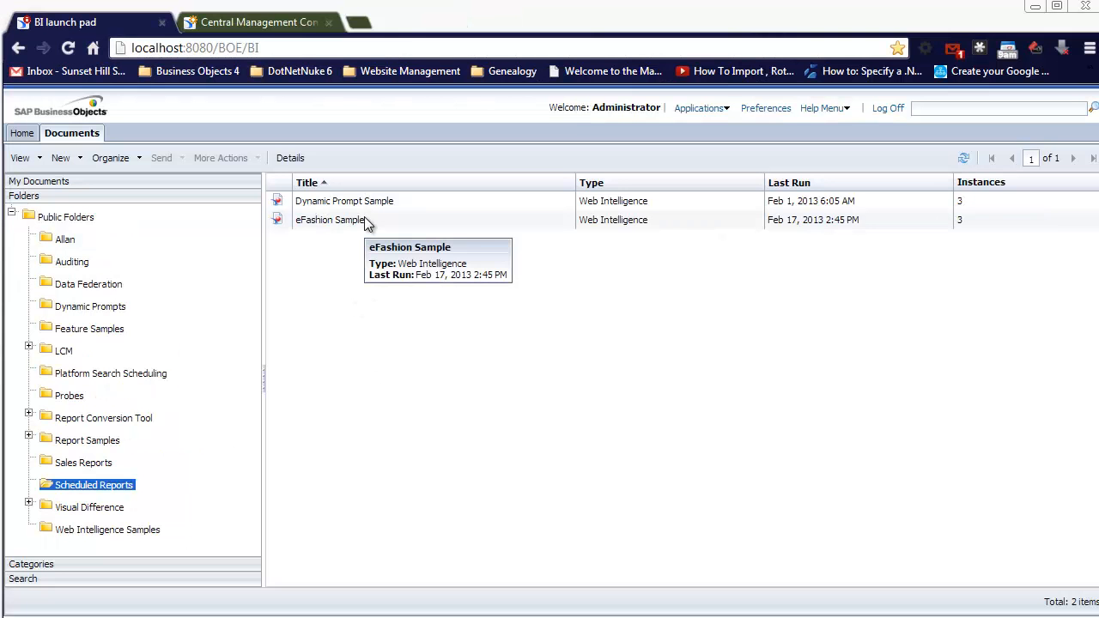
# Start a new schedule for eFashion Sample and set its destination to FTP Server with the default settings.
pyautogui.rightClick(364, 222)
pyautogui.click(392, 301)
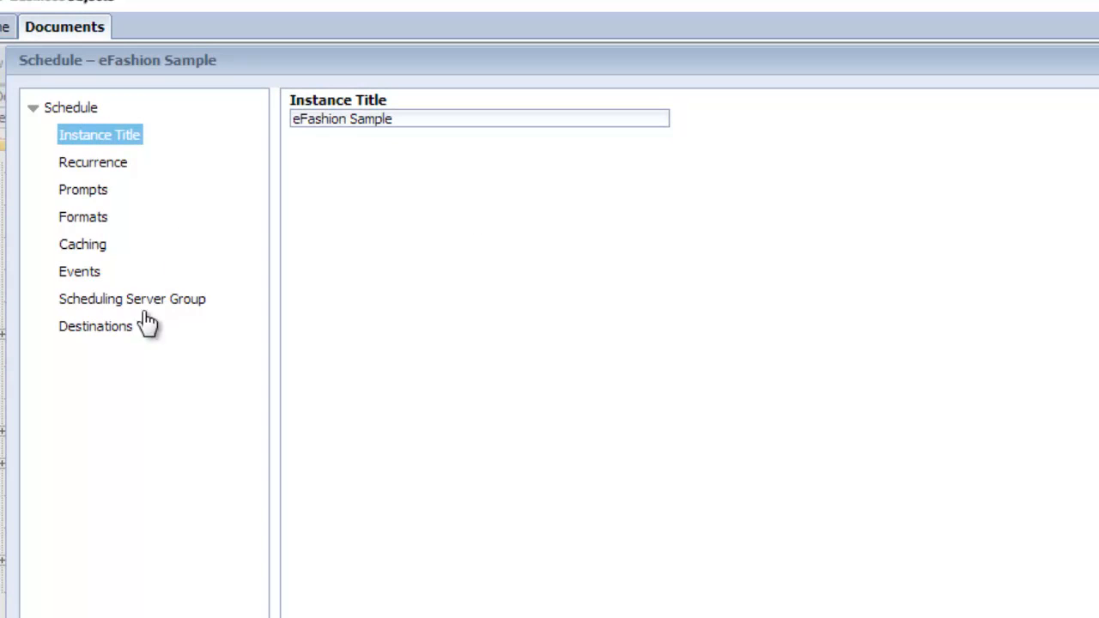
pyautogui.click(96, 332)
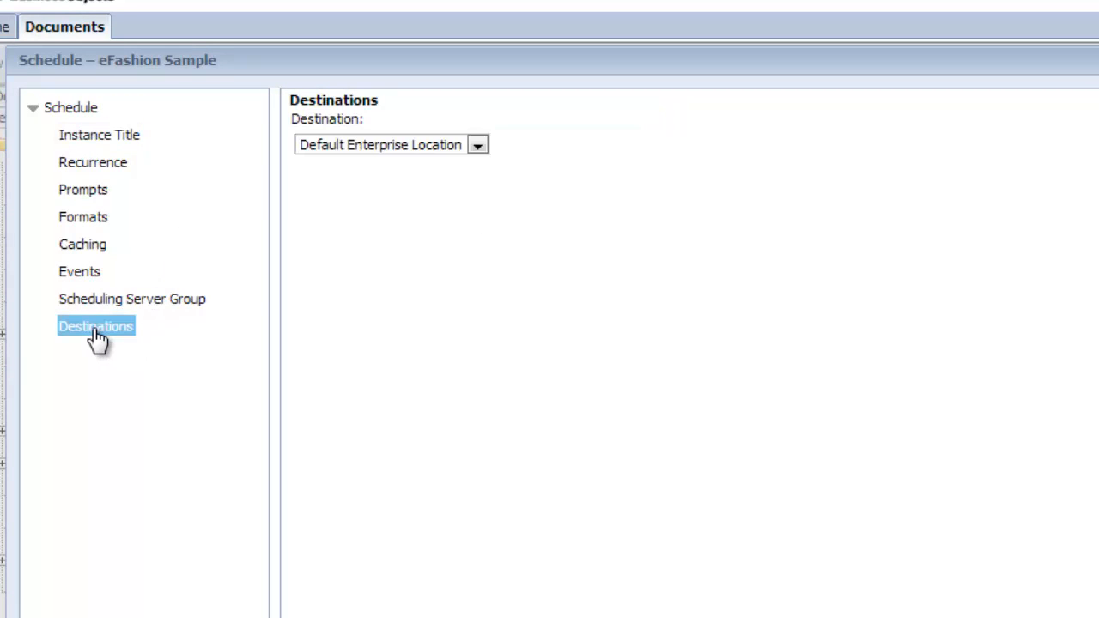
pyautogui.click(476, 145)
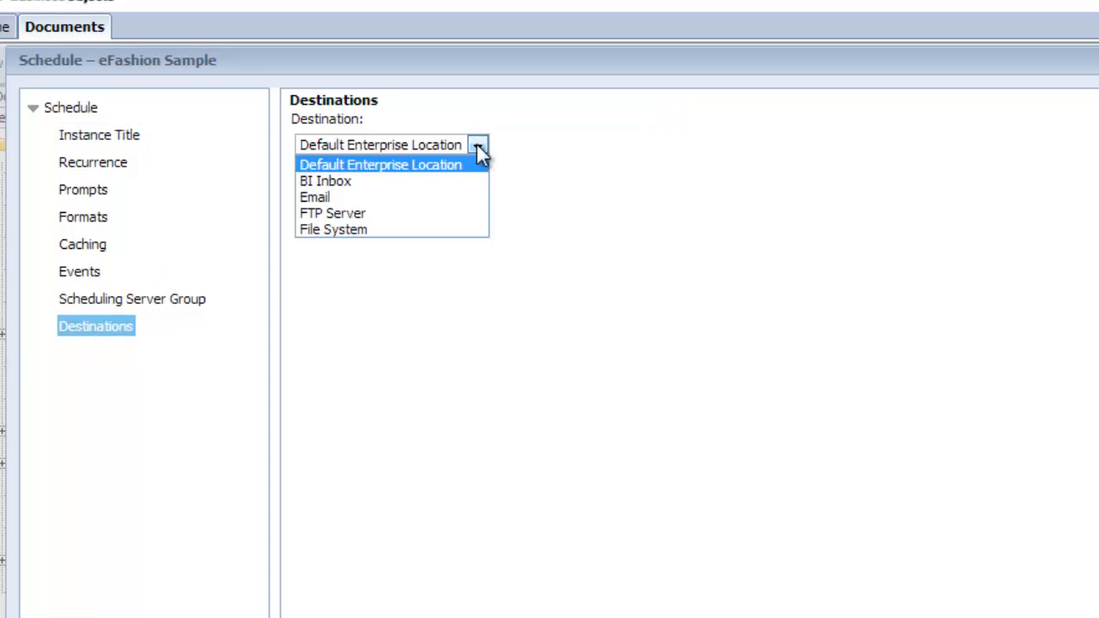
pyautogui.click(345, 215)
pyautogui.click(456, 221)
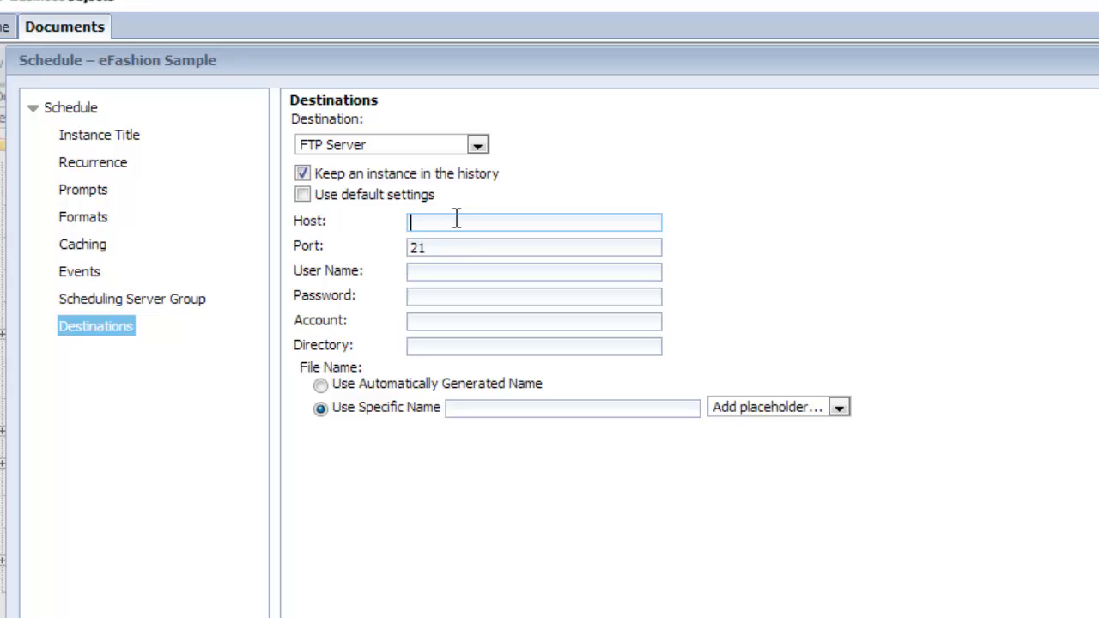
pyautogui.click(302, 195)
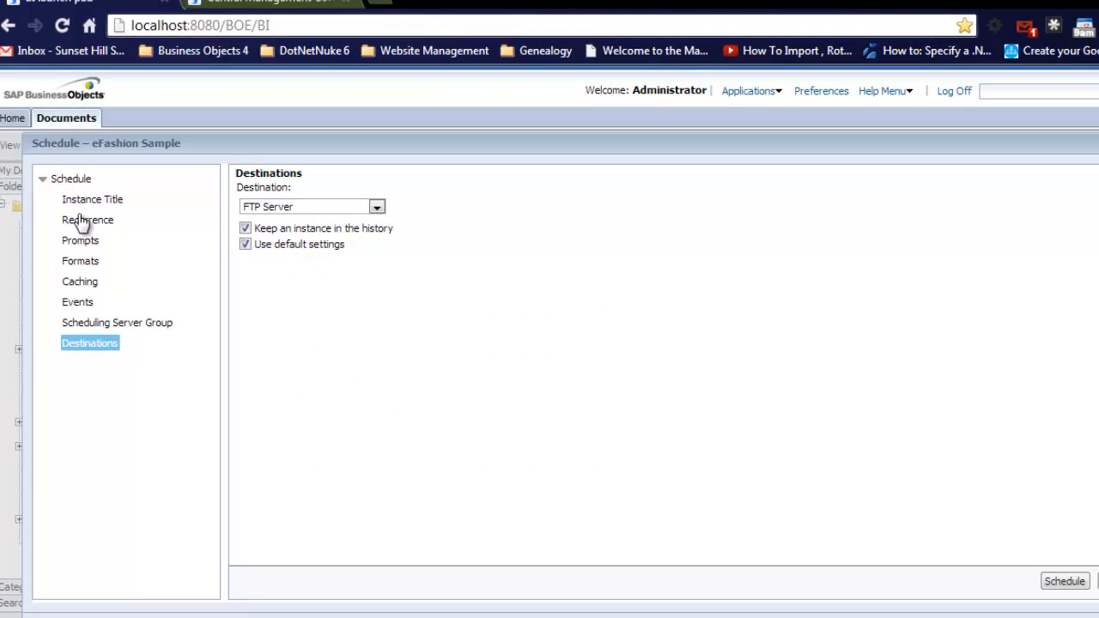
# Submit the schedule with its recurrence kept at Now, and locate the delivered eFashion Sample file on the FTP server in FireFTP.
pyautogui.click(96, 190)
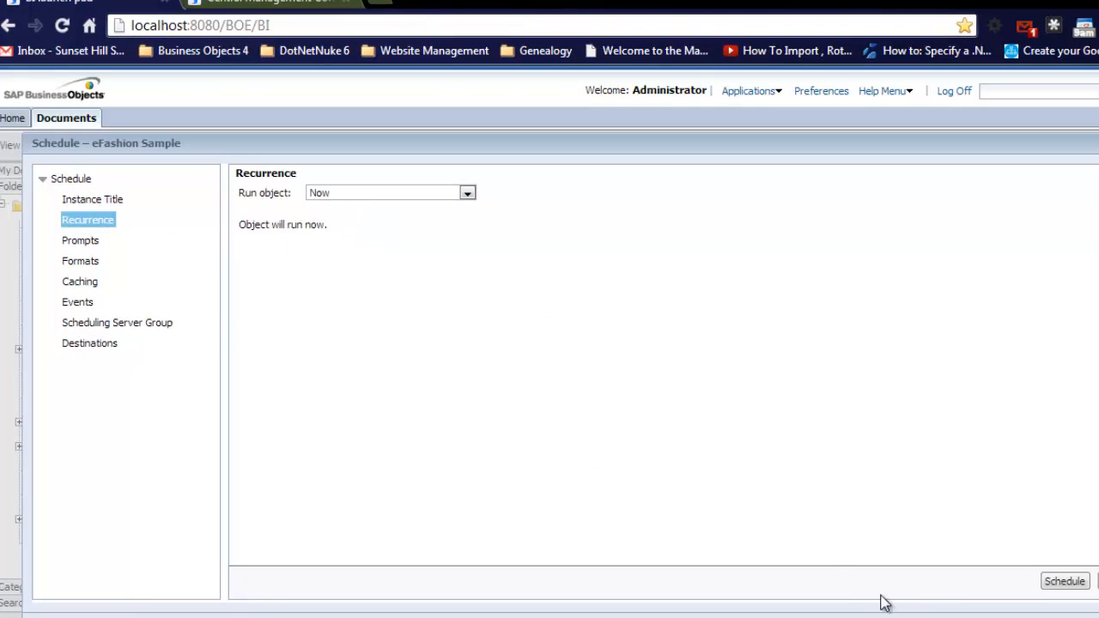
pyautogui.click(1065, 581)
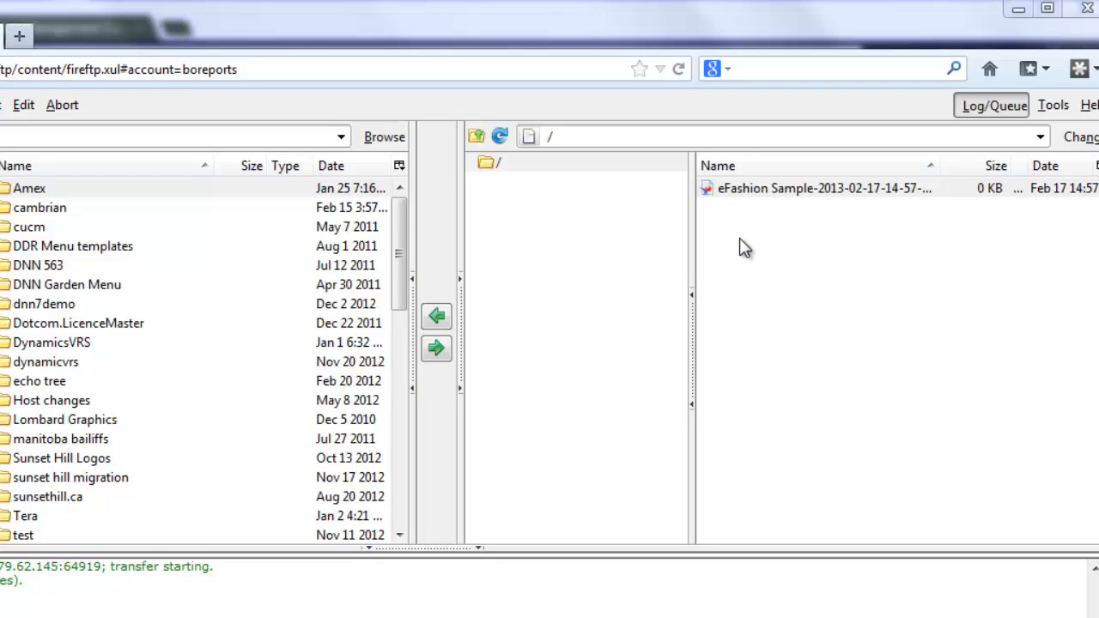
pyautogui.click(798, 195)
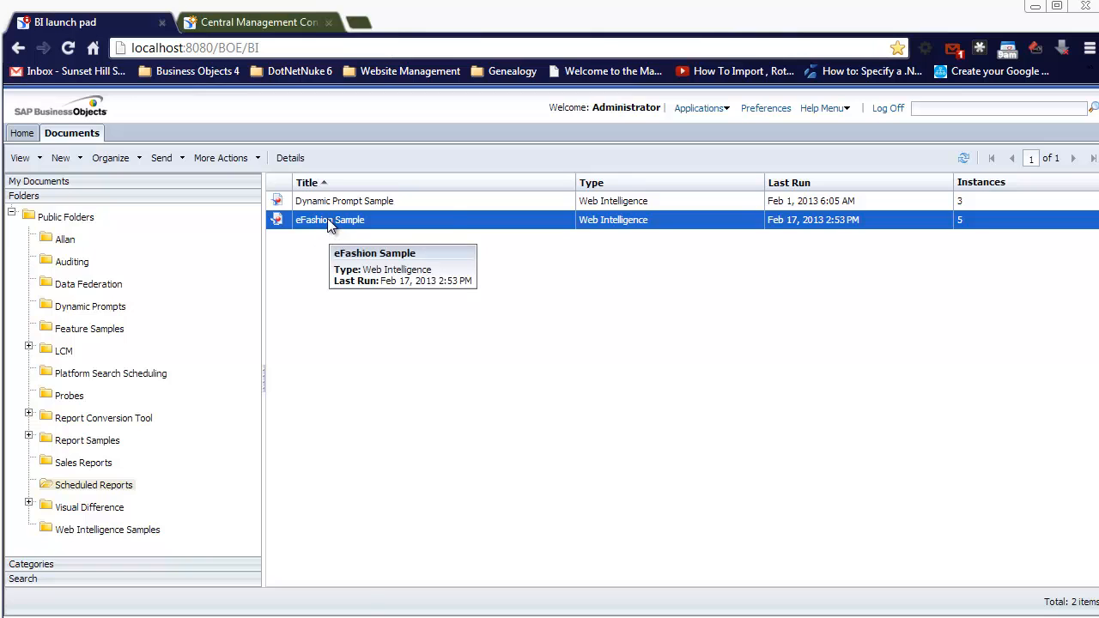
# Start another schedule for the eFashion Sample report in BI launch pad and open its recurrence settings.
pyautogui.rightClick(327, 219)
pyautogui.click(351, 304)
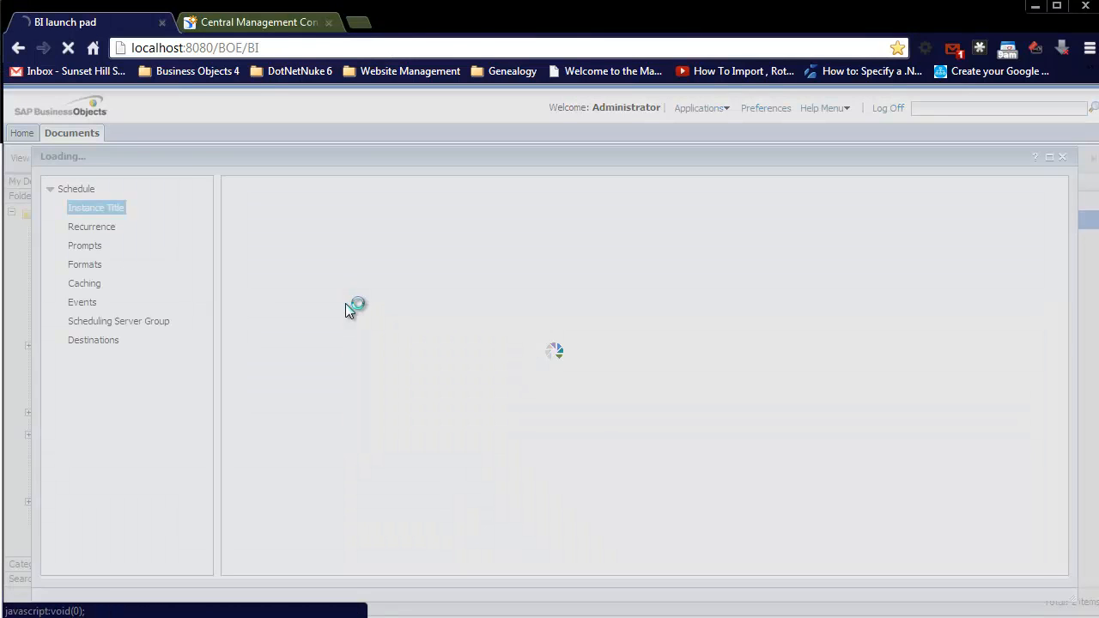
pyautogui.click(91, 228)
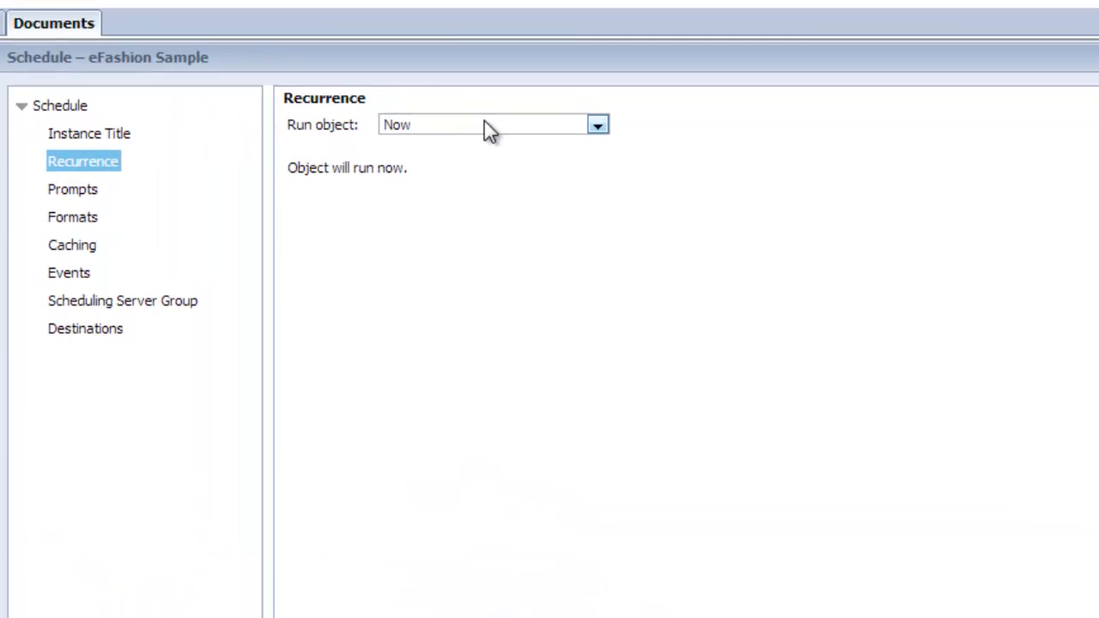
# Set the schedule's recurrence to Once and review its start and end date settings.
pyautogui.click(364, 203)
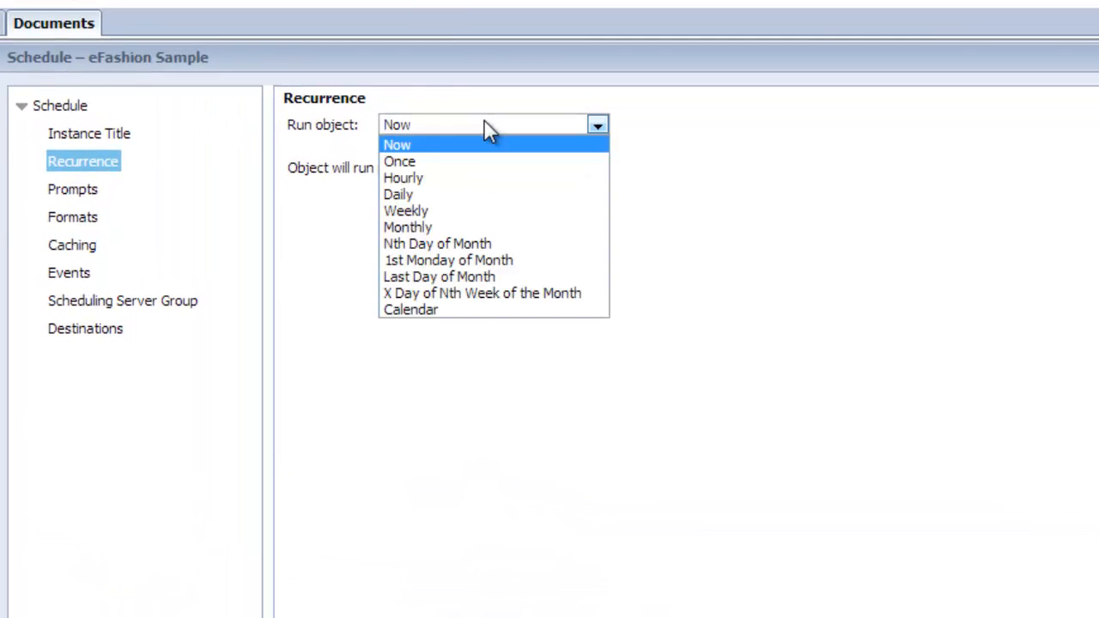
pyautogui.click(486, 129)
pyautogui.click(598, 127)
pyautogui.click(445, 163)
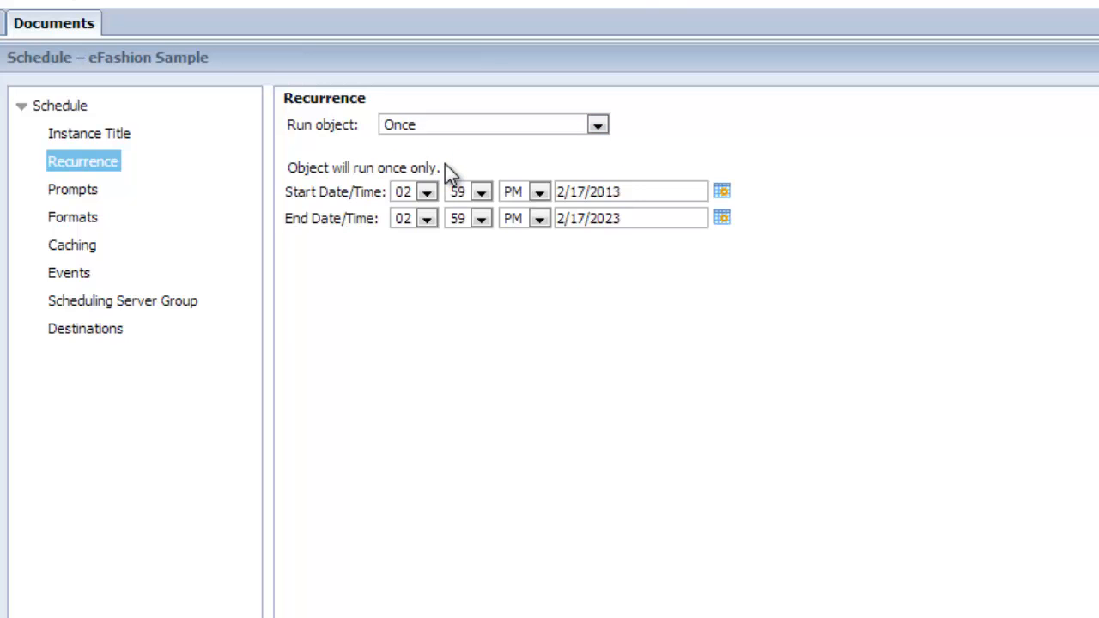
pyautogui.click(671, 190)
# Set the schedule's recurrence to Hourly, running every 0 hours and 20 minutes.
pyautogui.click(598, 126)
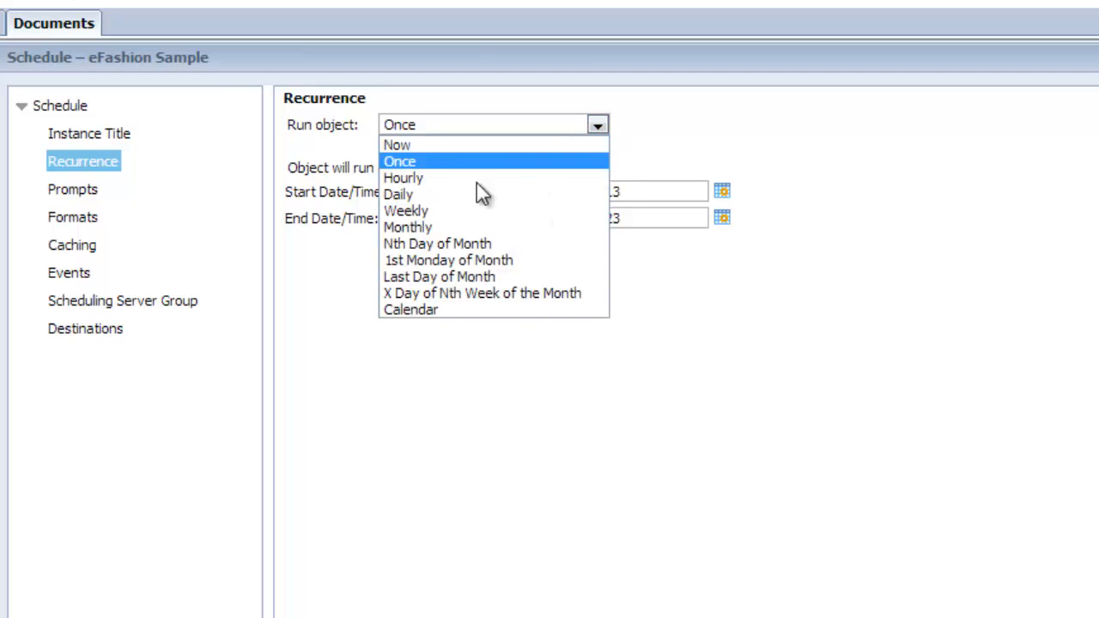
pyautogui.click(414, 179)
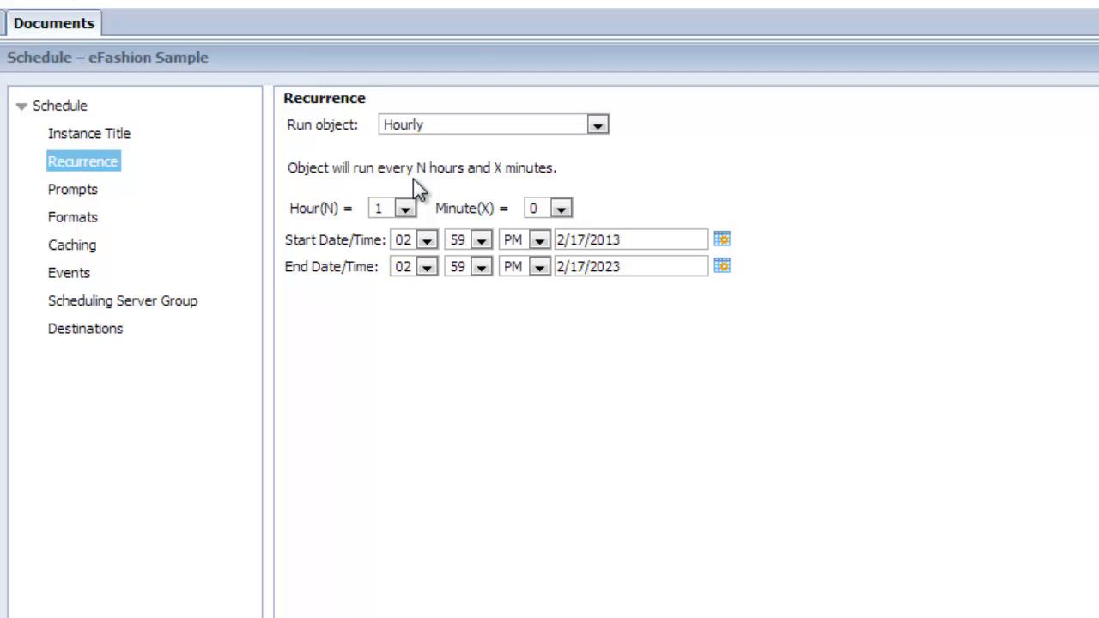
pyautogui.click(406, 209)
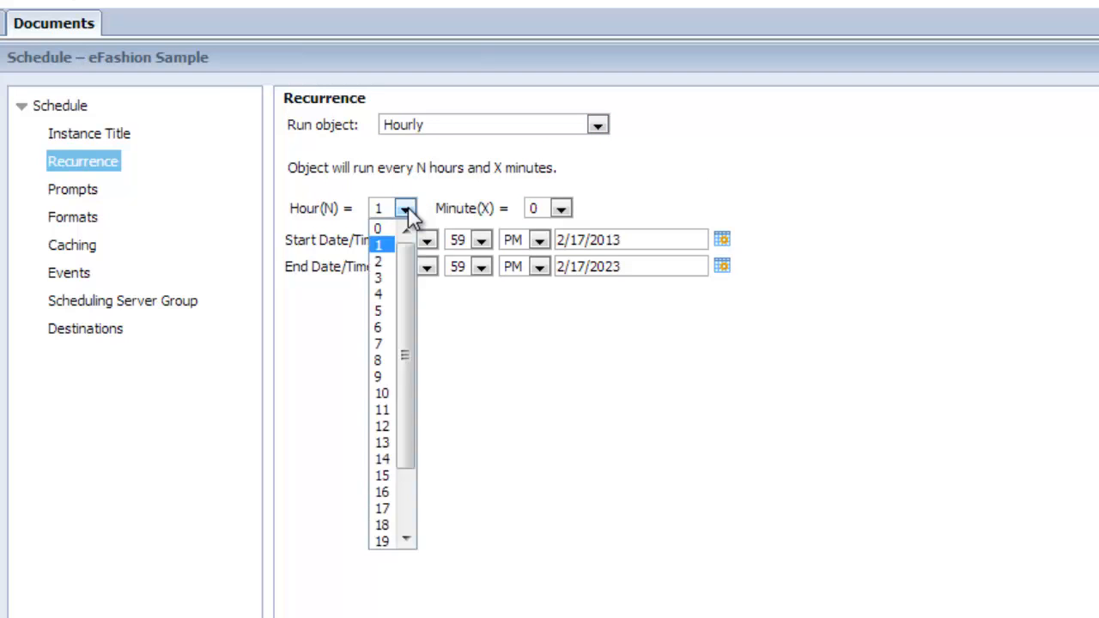
pyautogui.click(397, 228)
pyautogui.click(561, 208)
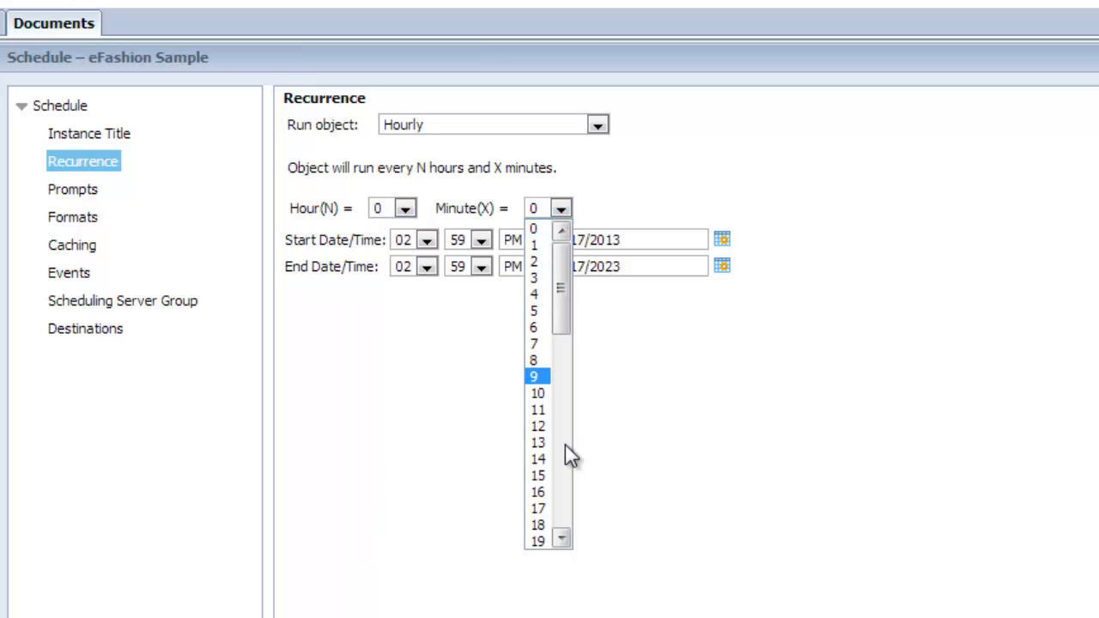
pyautogui.click(541, 524)
pyautogui.click(563, 209)
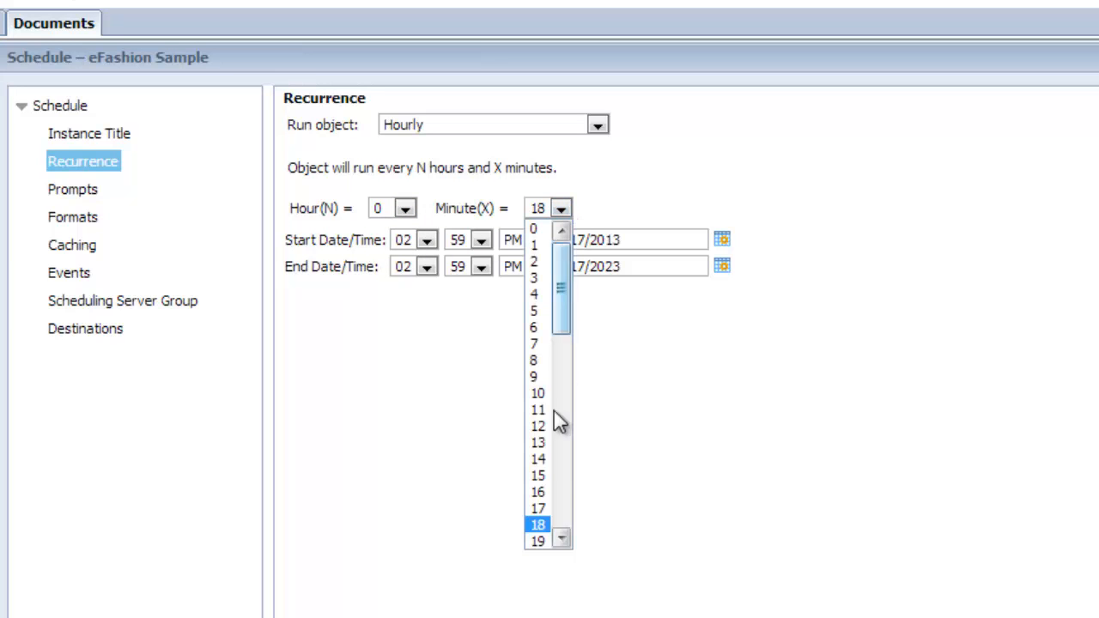
pyautogui.click(562, 538)
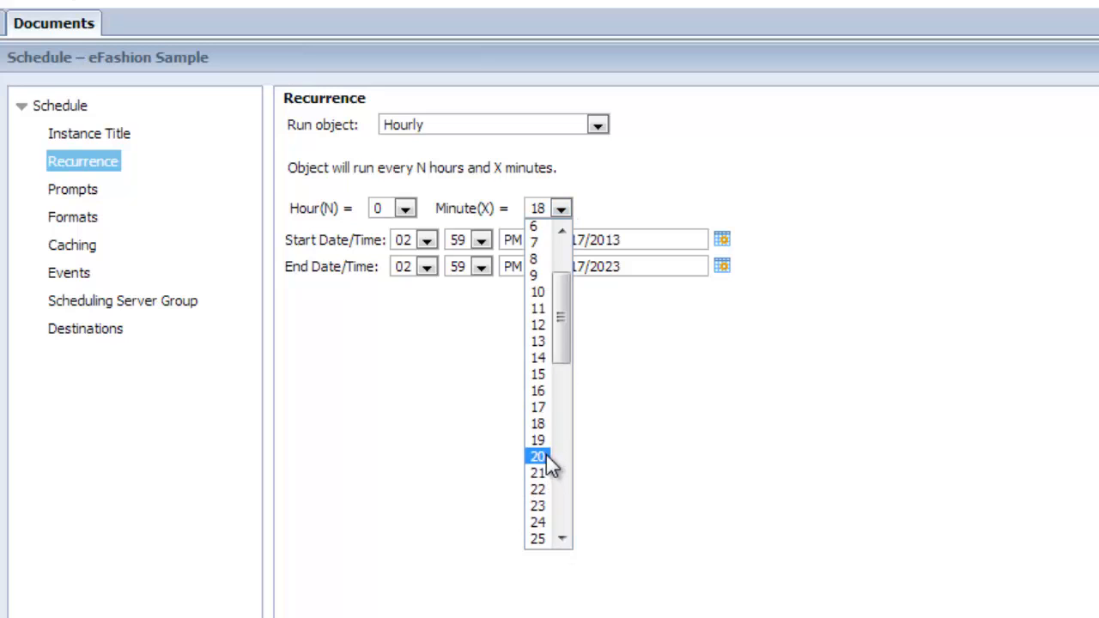
pyautogui.click(546, 456)
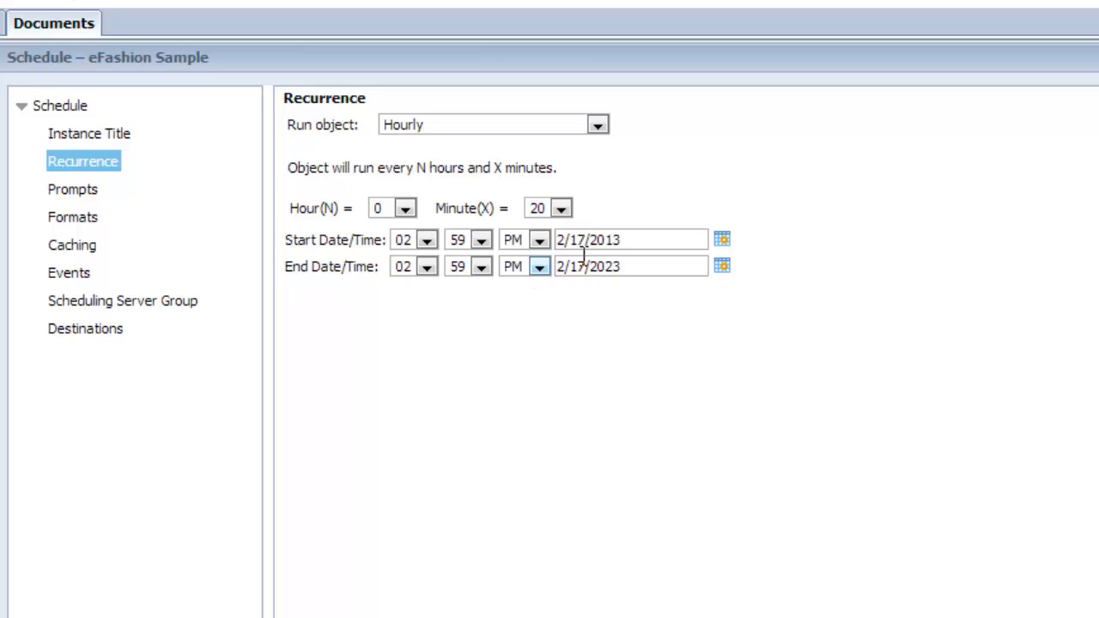
# Review the hourly recurrence's start and end dates, and switch the recurrence to Daily.
pyautogui.click(650, 243)
pyautogui.click(668, 268)
pyautogui.moveTo(621, 270); pyautogui.dragTo(329, 264)
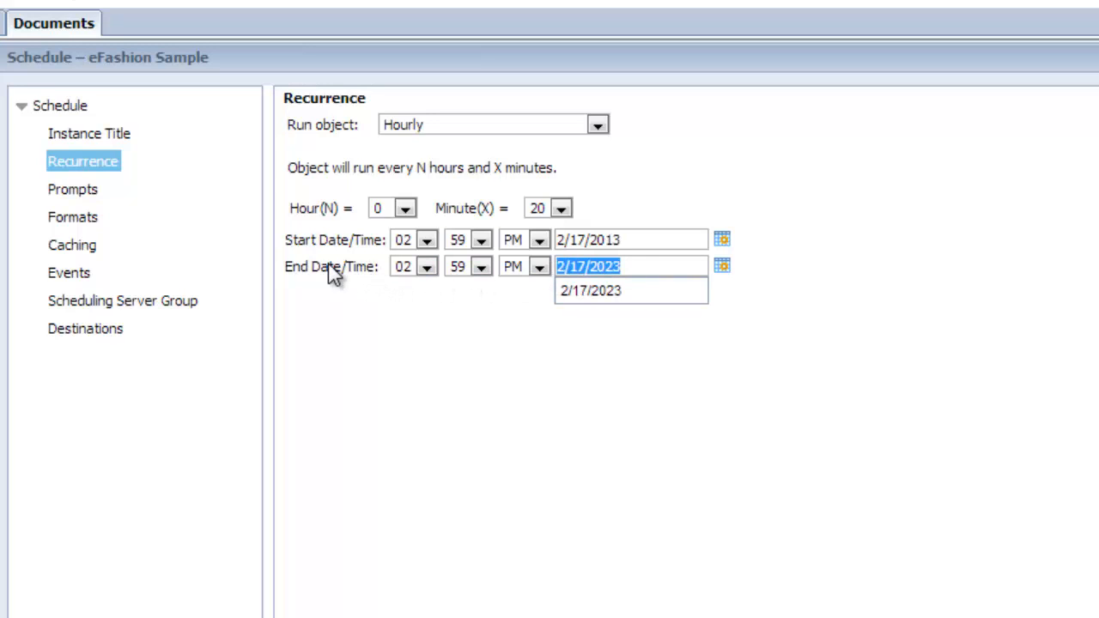
pyautogui.click(454, 360)
pyautogui.click(598, 125)
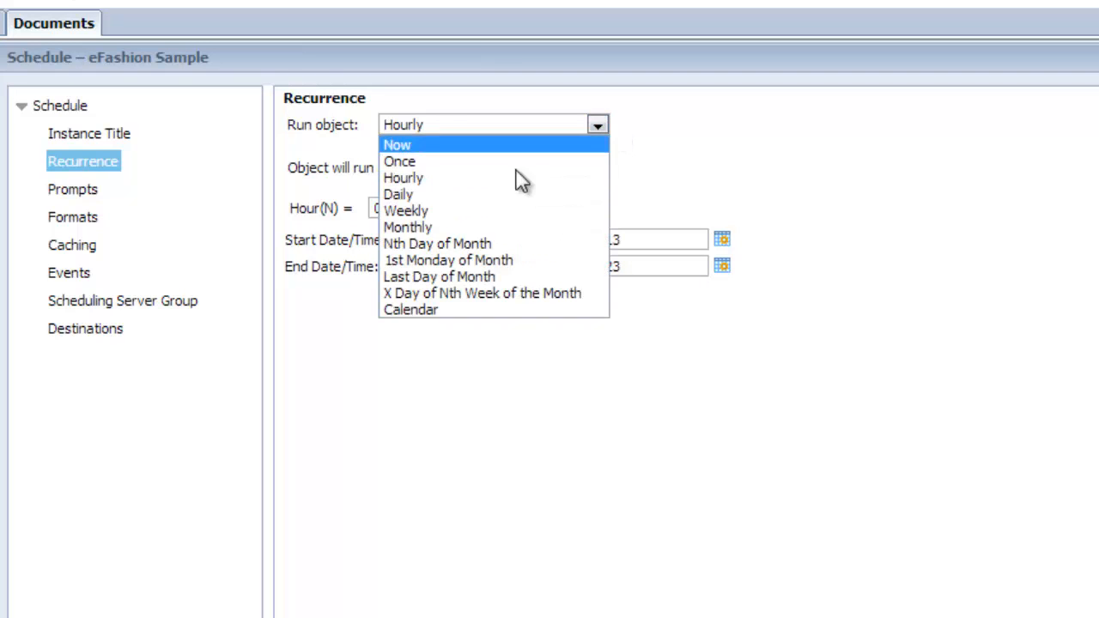
pyautogui.click(437, 196)
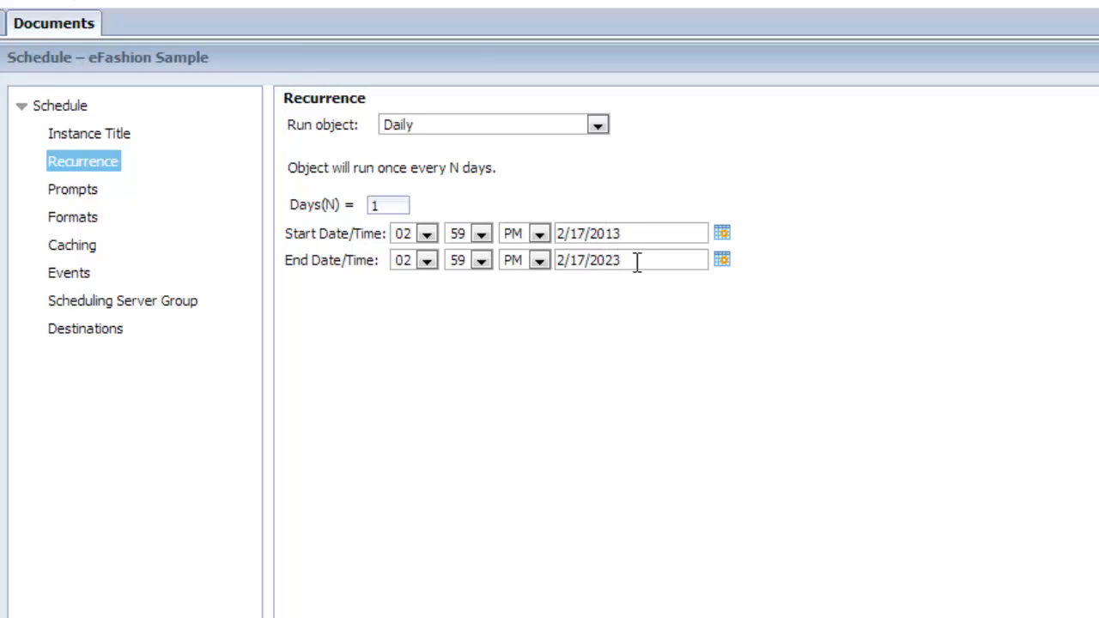
# Set the schedule's recurrence to Weekly and select Monday through Friday as run days.
pyautogui.click(593, 129)
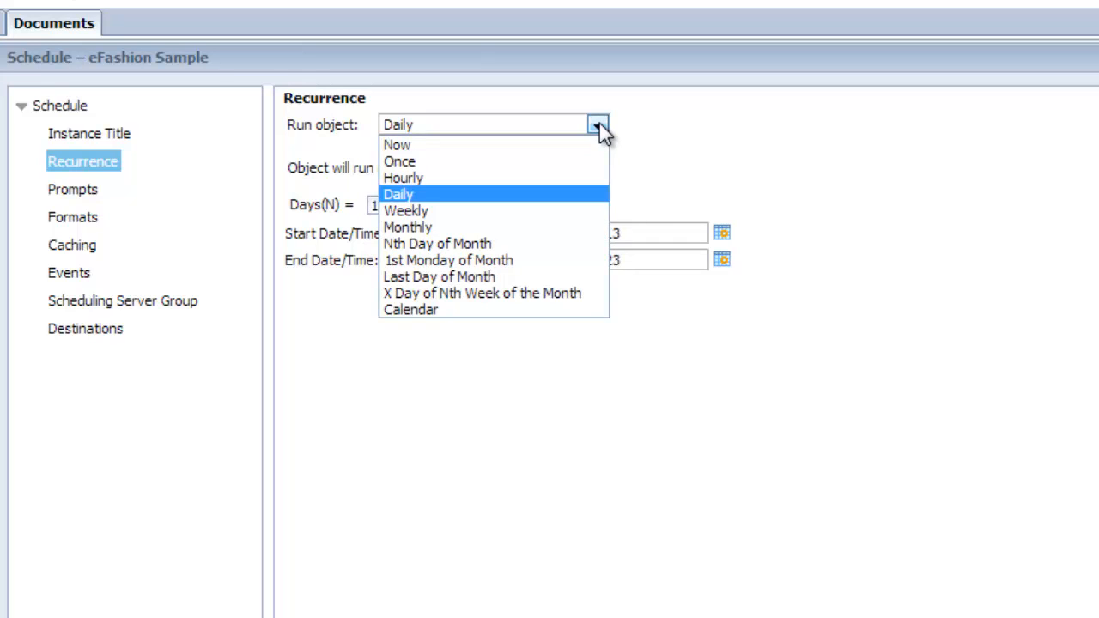
pyautogui.click(477, 212)
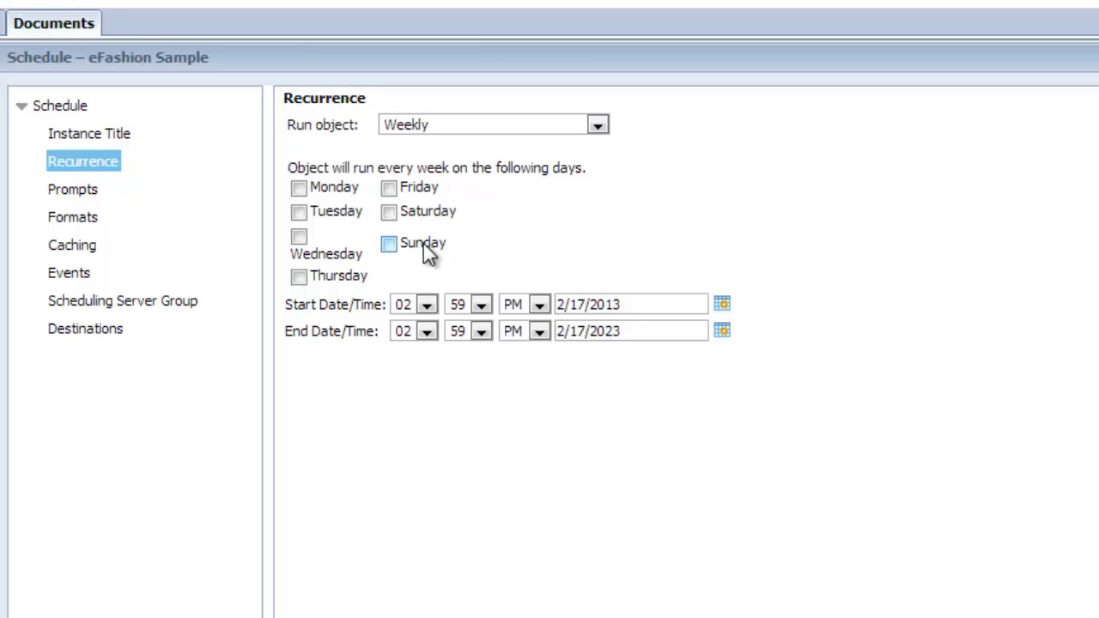
pyautogui.click(389, 211)
pyautogui.click(297, 187)
pyautogui.click(298, 236)
pyautogui.click(298, 275)
pyautogui.click(389, 187)
pyautogui.click(389, 212)
# Set the schedule's recurrence to Monthly and review the available month intervals.
pyautogui.click(599, 126)
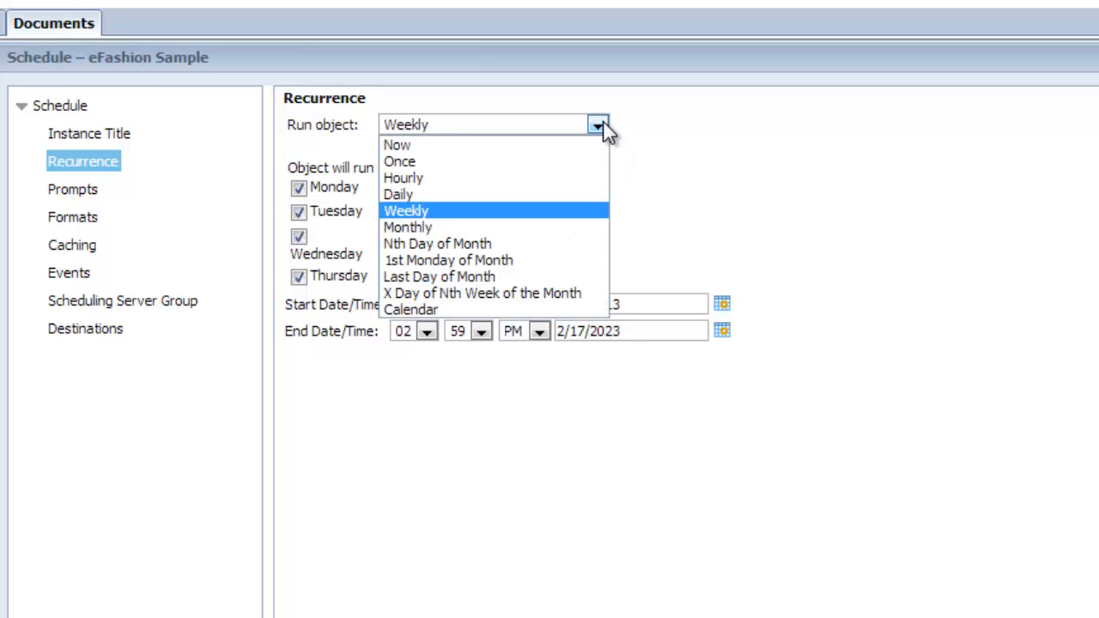
pyautogui.click(456, 227)
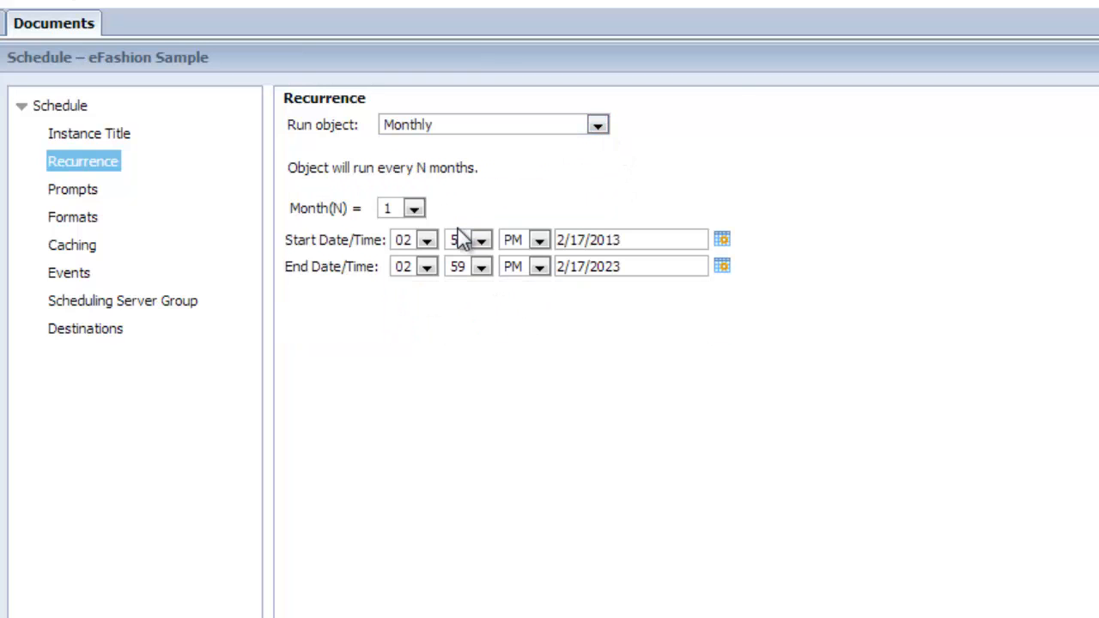
pyautogui.click(415, 208)
pyautogui.click(414, 209)
# Set the schedule's recurrence to Nth Day of Month and choose day 15 as the run day.
pyautogui.click(597, 126)
pyautogui.click(493, 248)
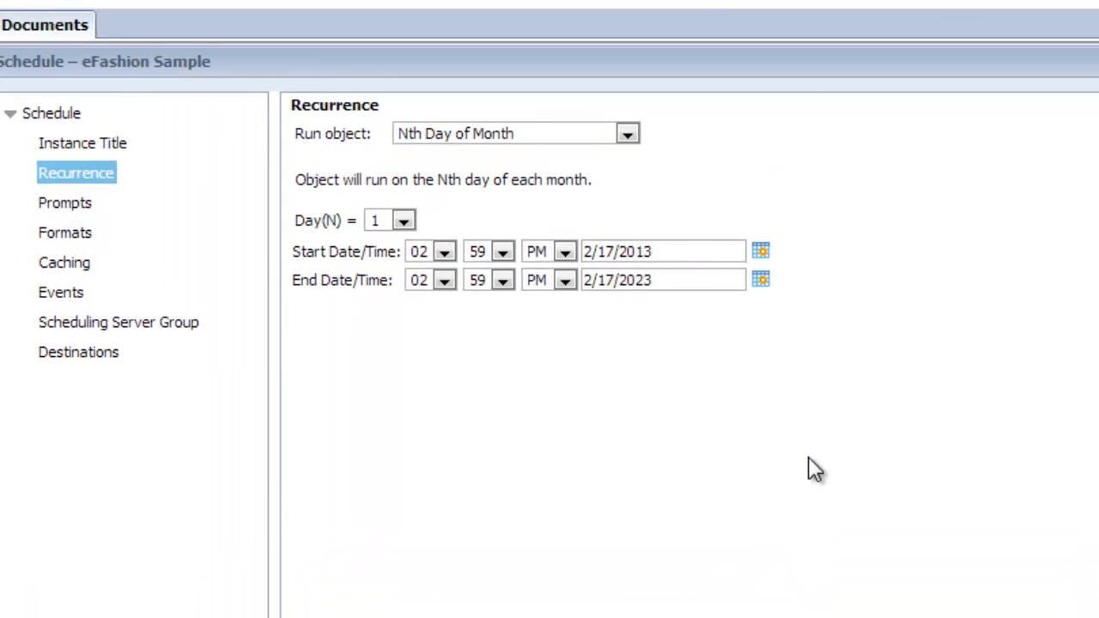
pyautogui.click(627, 134)
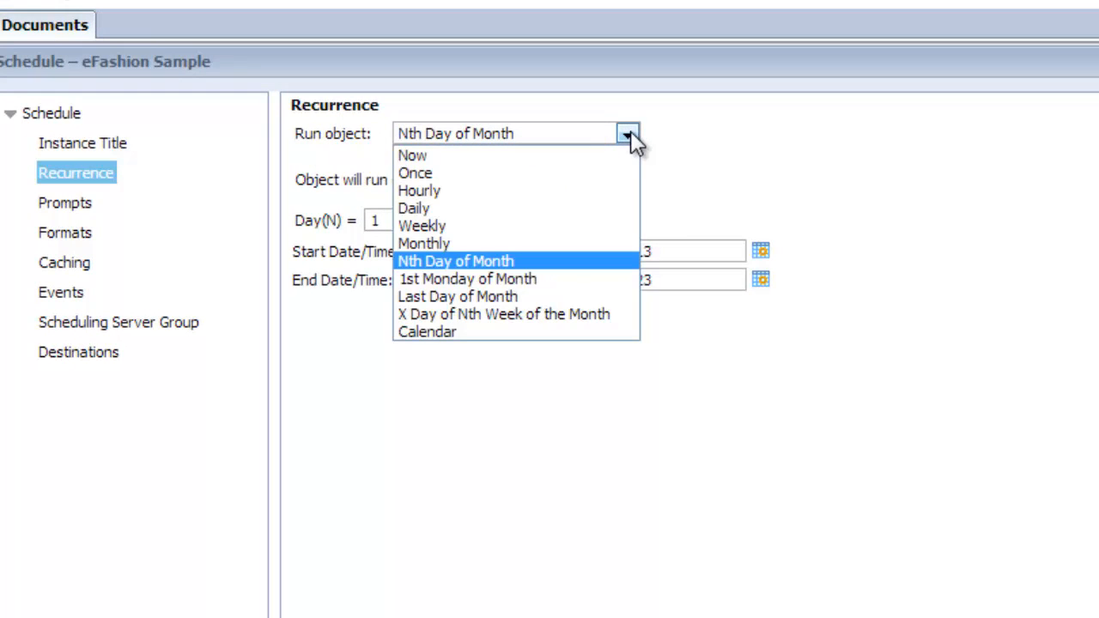
pyautogui.click(695, 163)
pyautogui.click(403, 221)
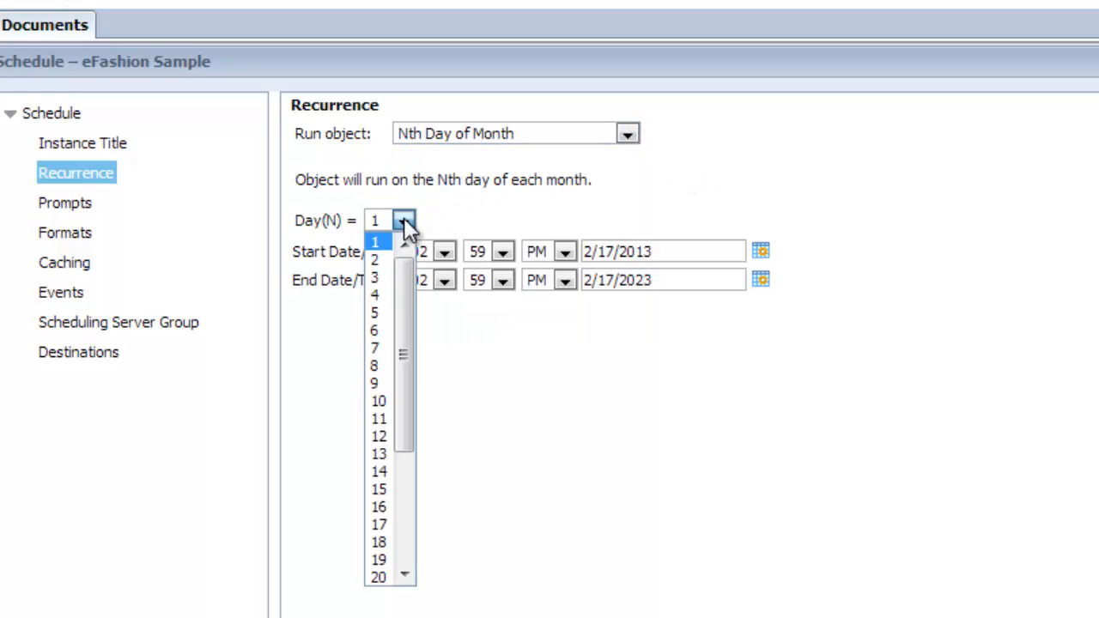
pyautogui.moveTo(404, 314); pyautogui.dragTo(422, 403)
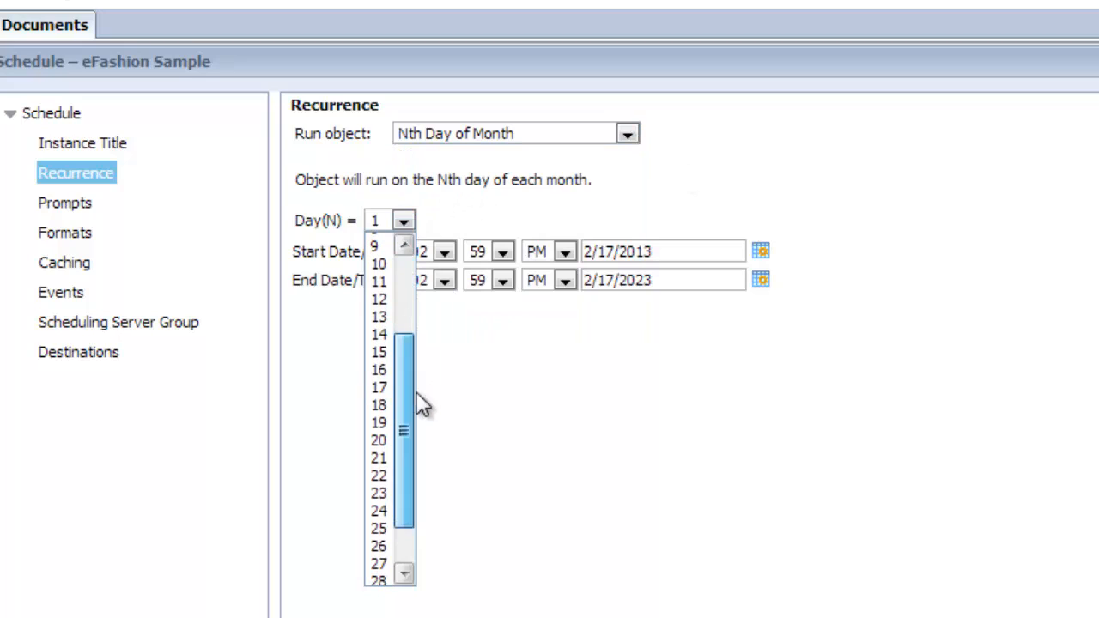
pyautogui.click(380, 352)
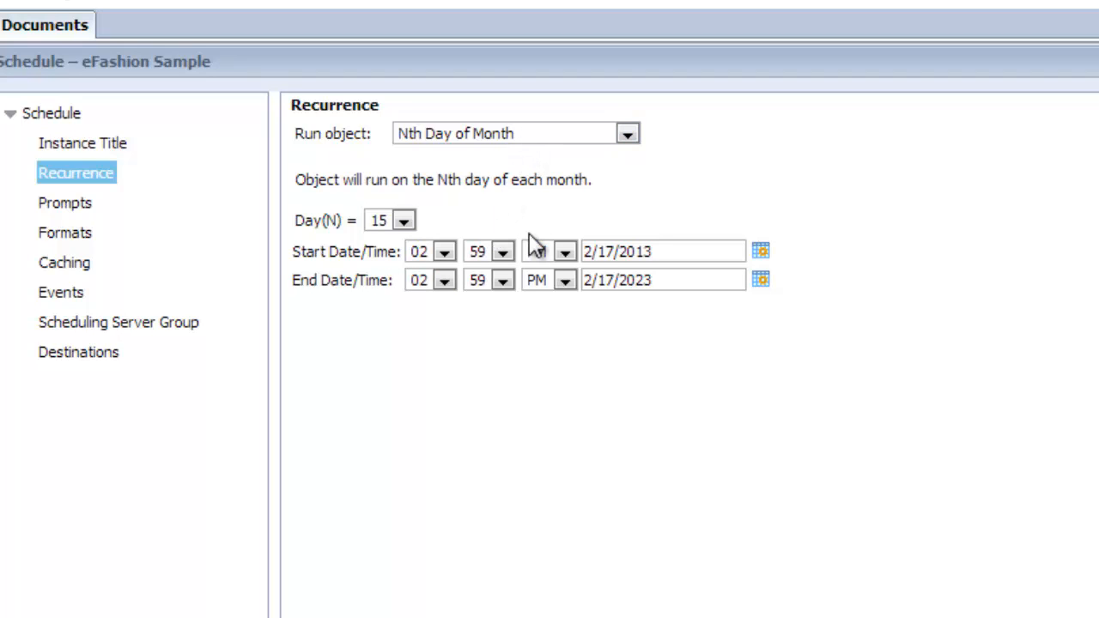
# Set the schedule's recurrence to 1st Monday of Month, and switch it to Last Day of Month.
pyautogui.click(629, 135)
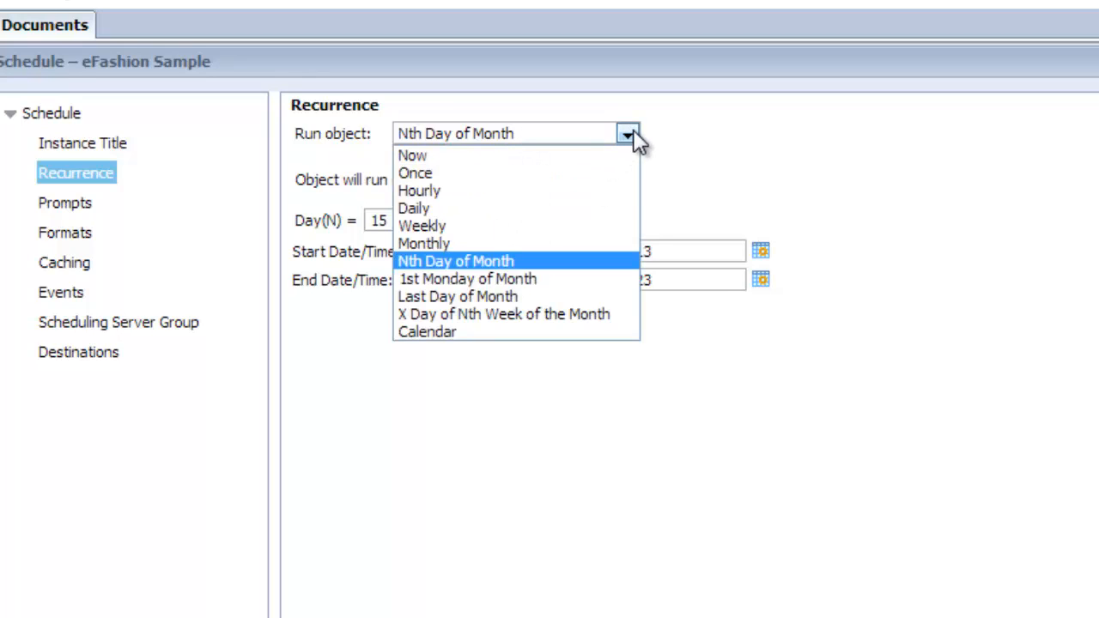
pyautogui.click(538, 282)
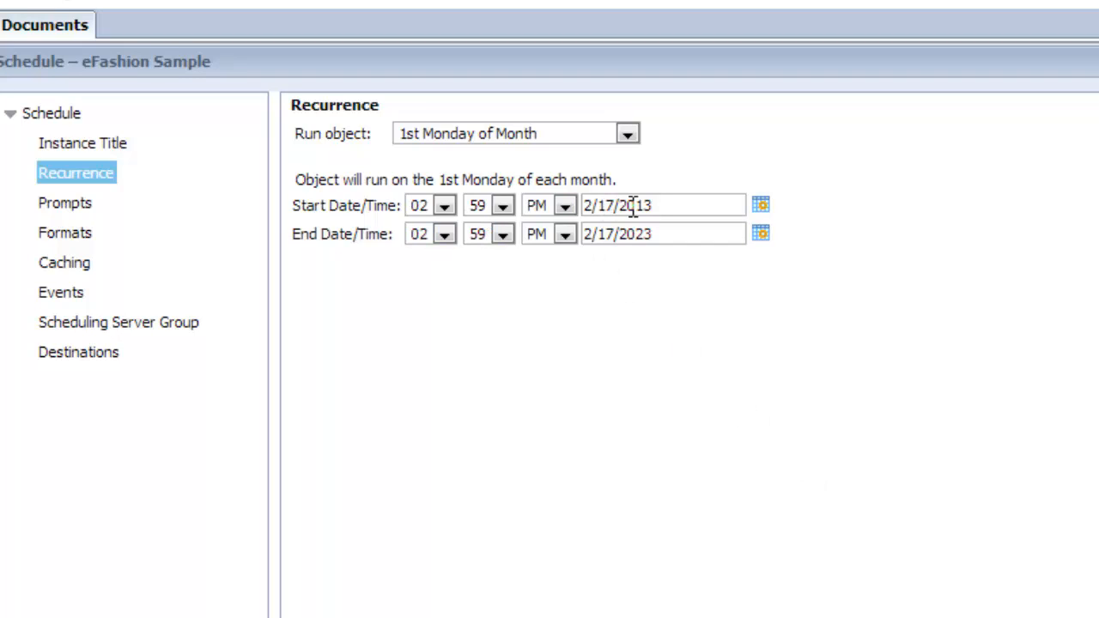
pyautogui.click(627, 135)
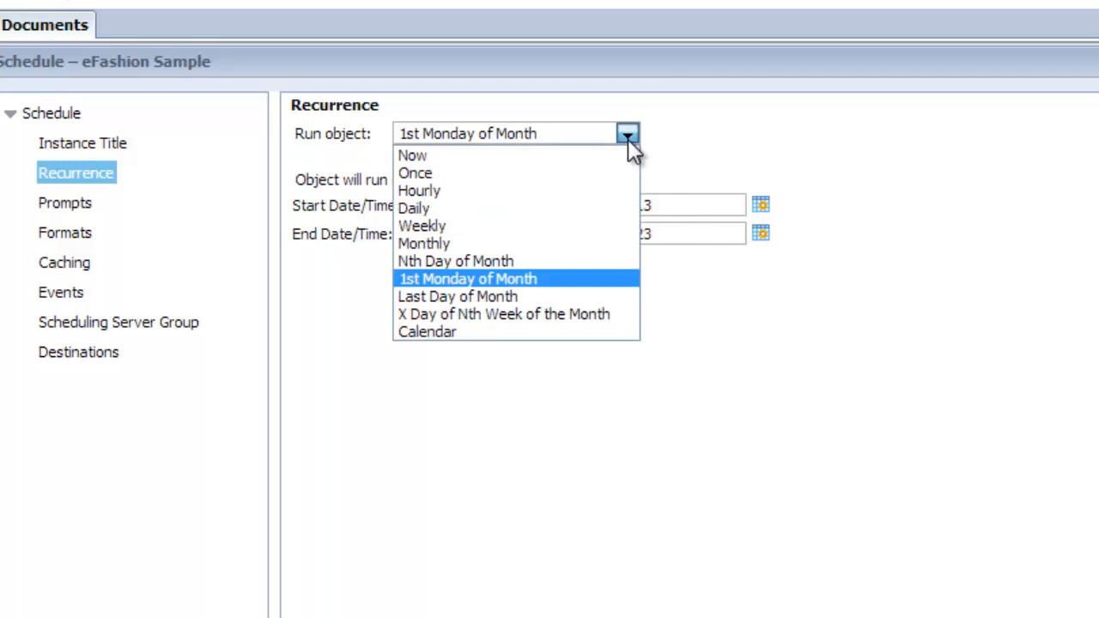
pyautogui.click(501, 298)
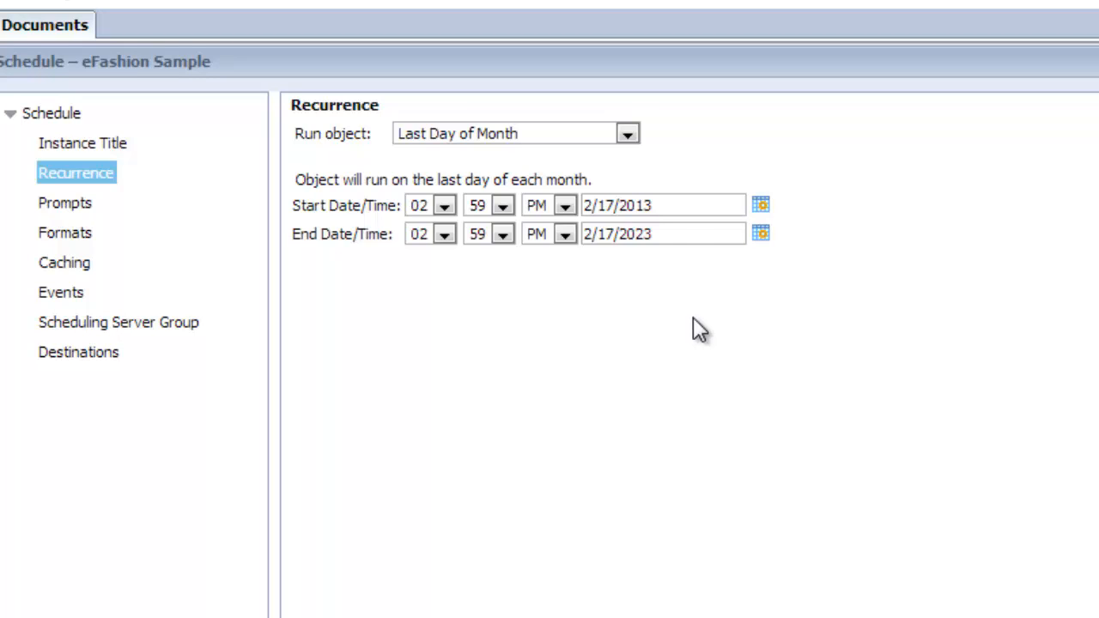
# Set the recurrence to X Day of Nth Week of the Month, with the second week and Wednesday.
pyautogui.click(627, 135)
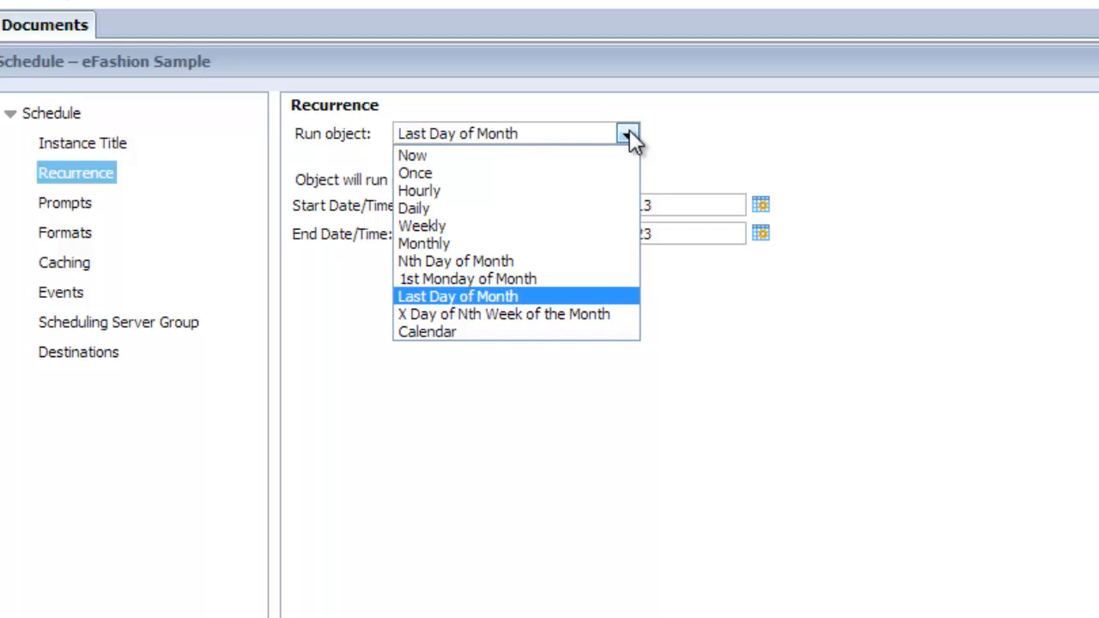
pyautogui.click(598, 316)
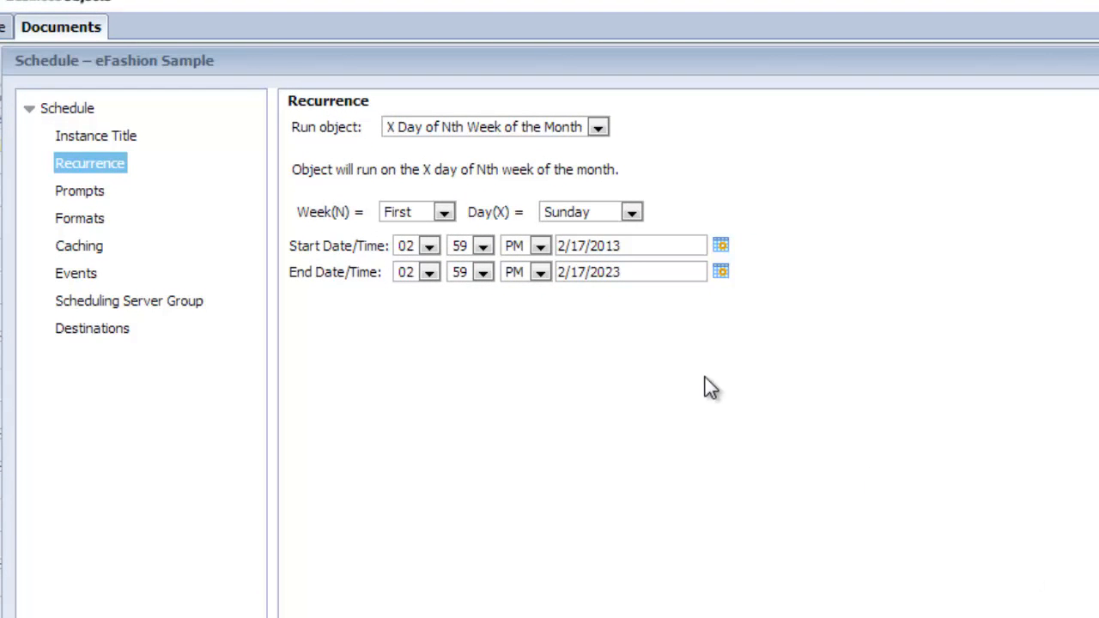
pyautogui.click(444, 214)
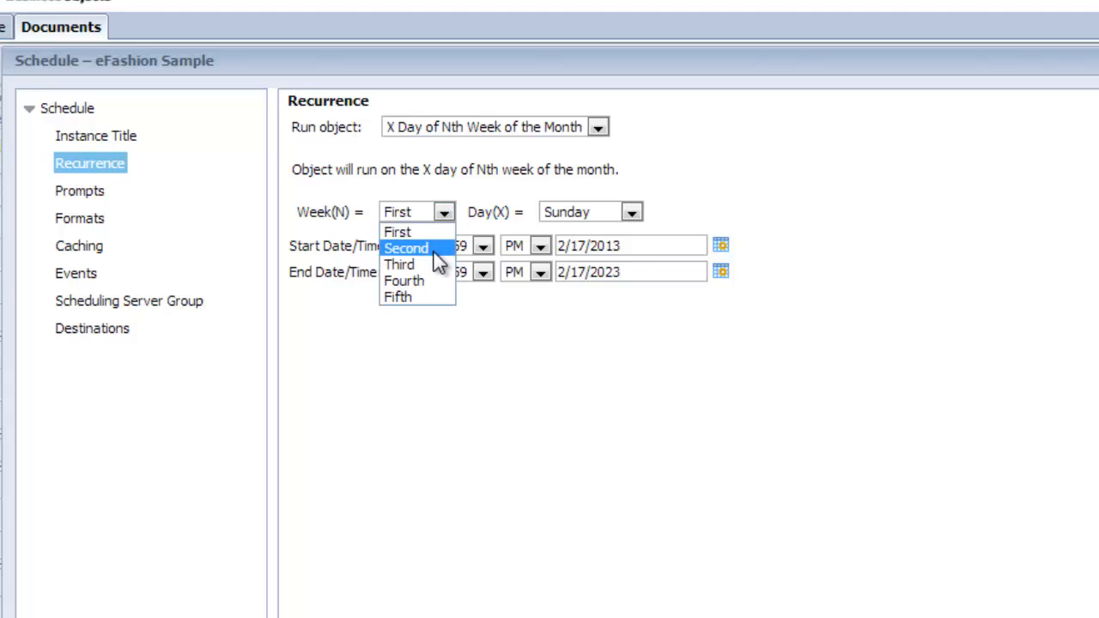
pyautogui.click(412, 249)
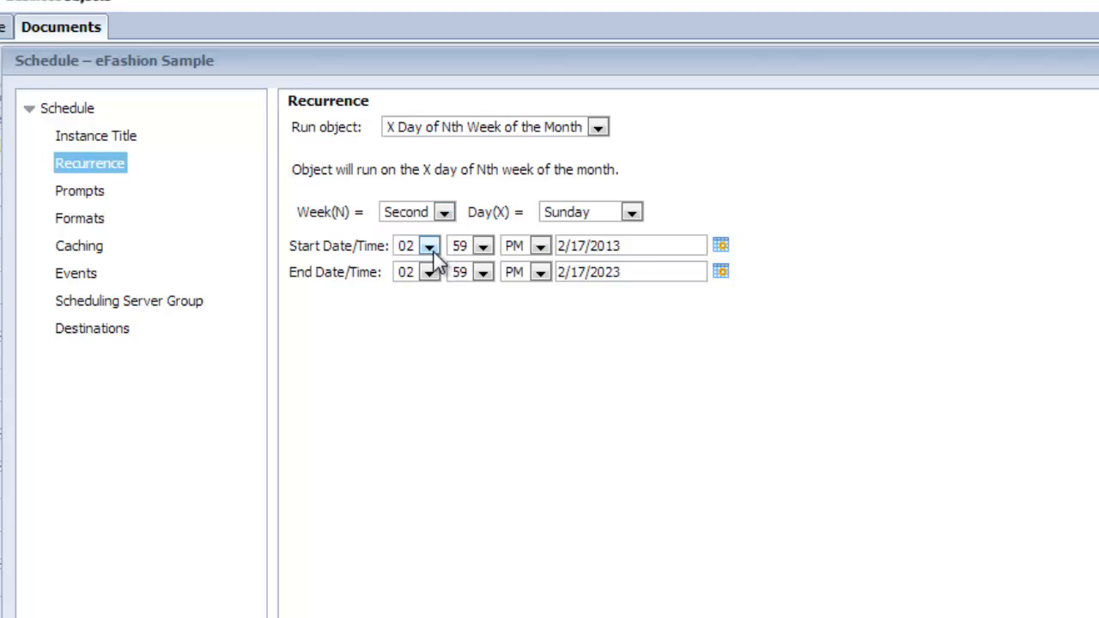
pyautogui.click(638, 215)
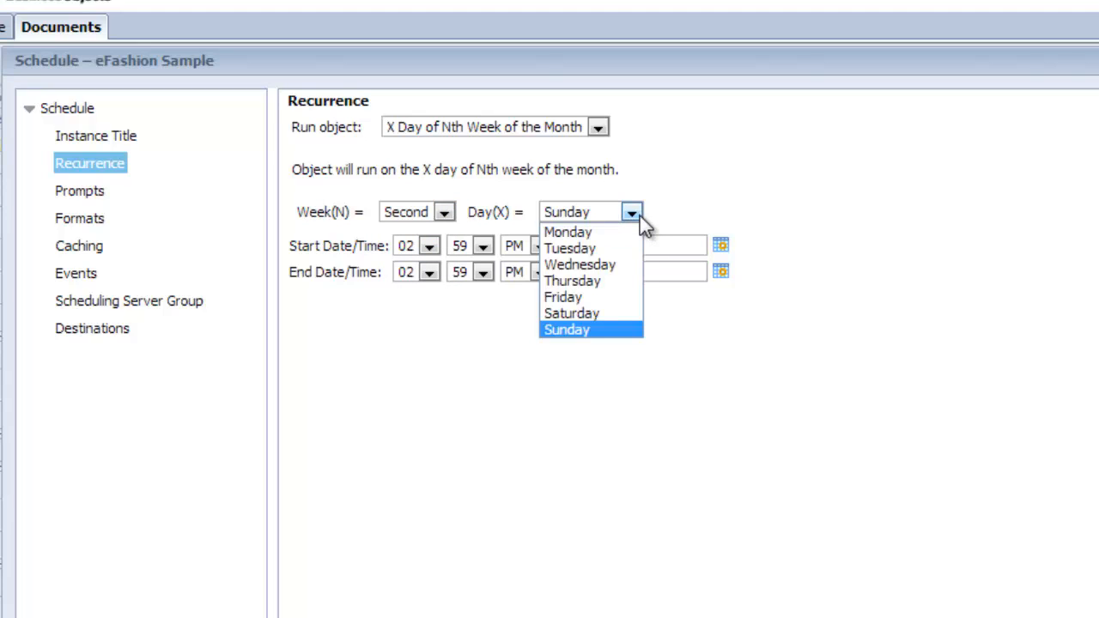
pyautogui.click(555, 265)
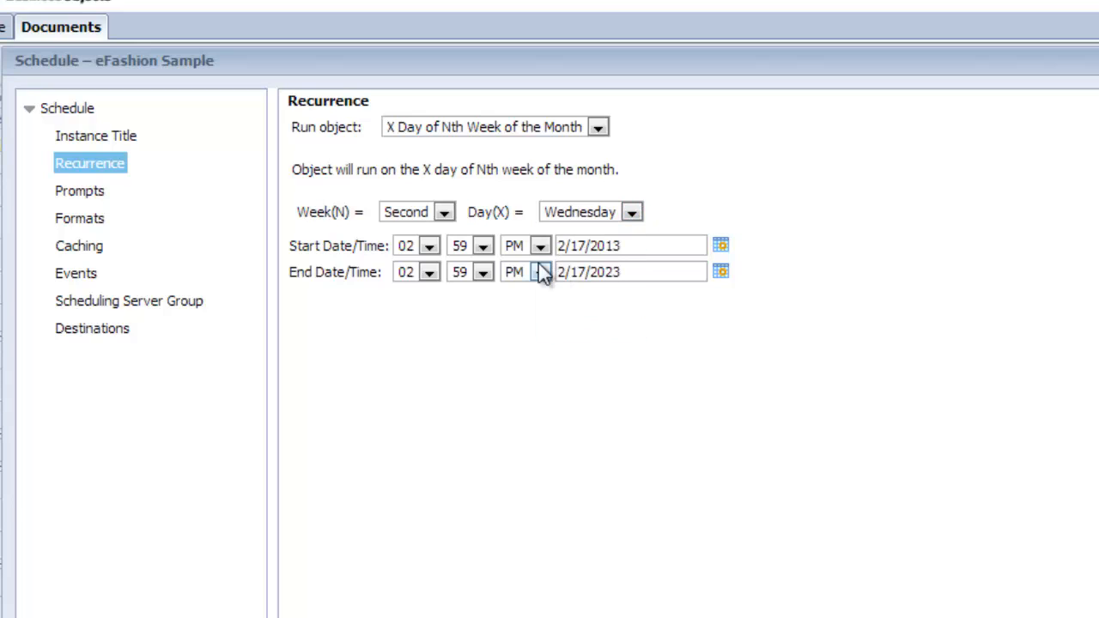
# Set the recurrence's start time to 08:00 AM.
pyautogui.click(429, 247)
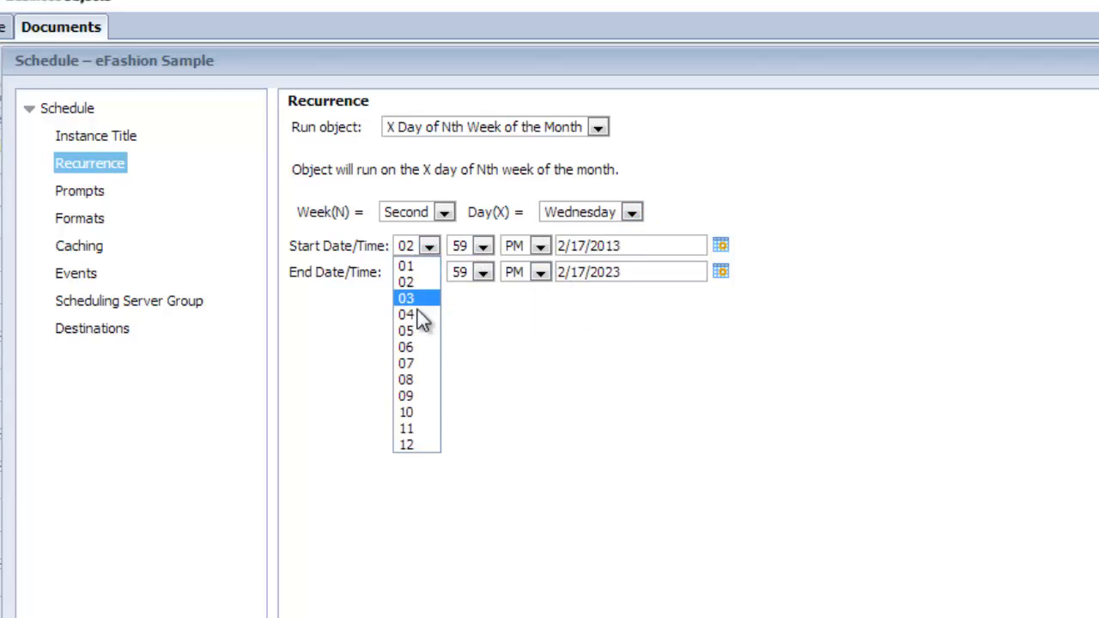
pyautogui.click(407, 380)
pyautogui.click(483, 245)
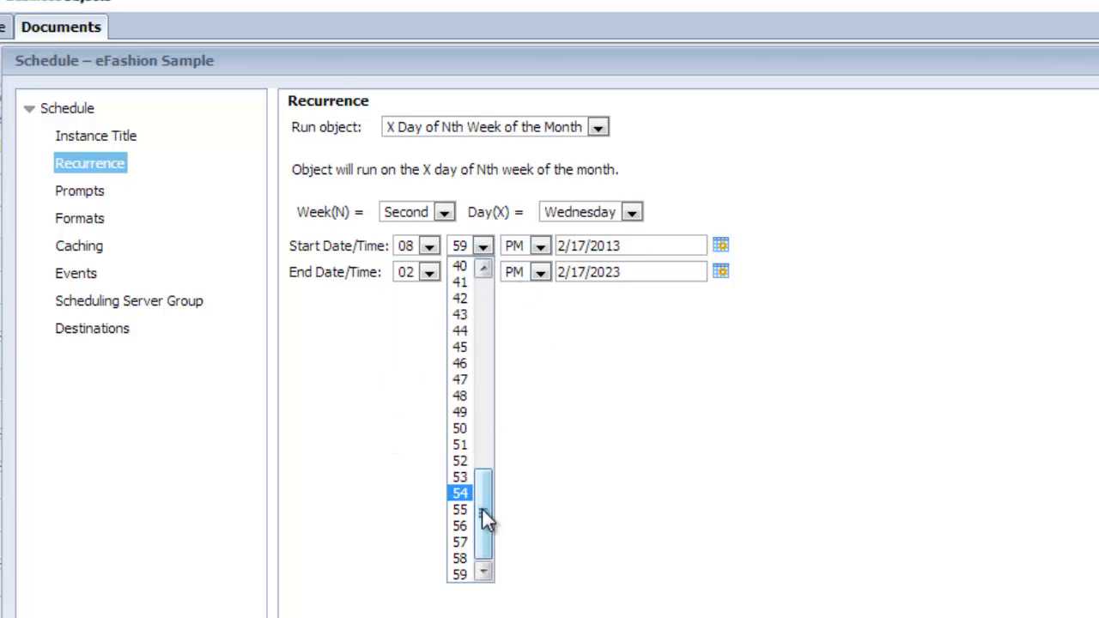
pyautogui.moveTo(481, 515); pyautogui.dragTo(484, 294)
pyautogui.click(461, 266)
pyautogui.click(541, 247)
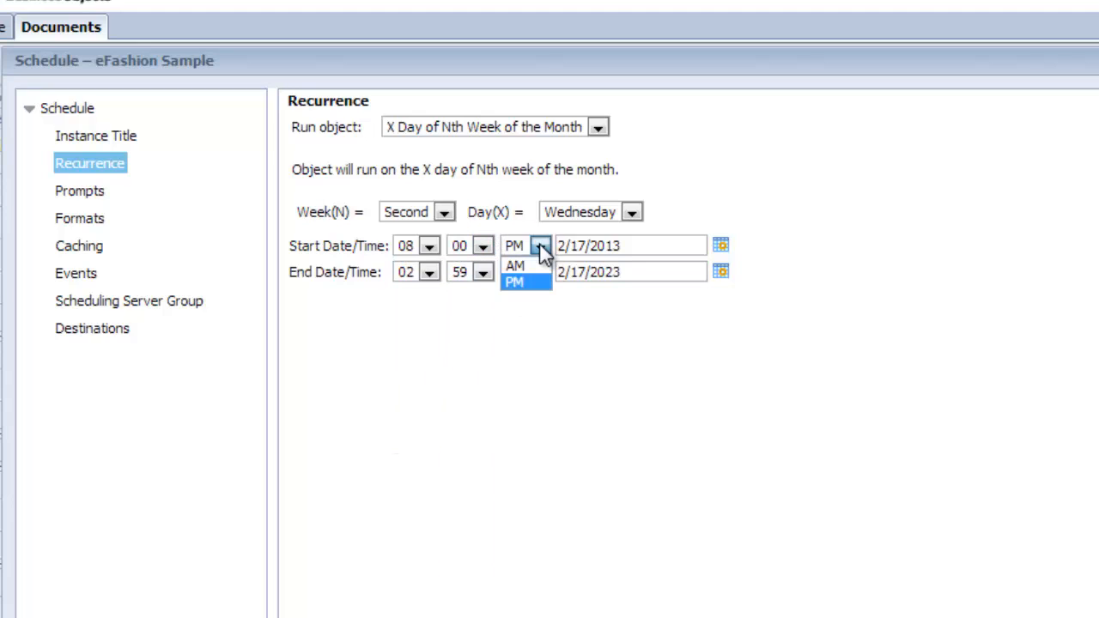
pyautogui.click(638, 245)
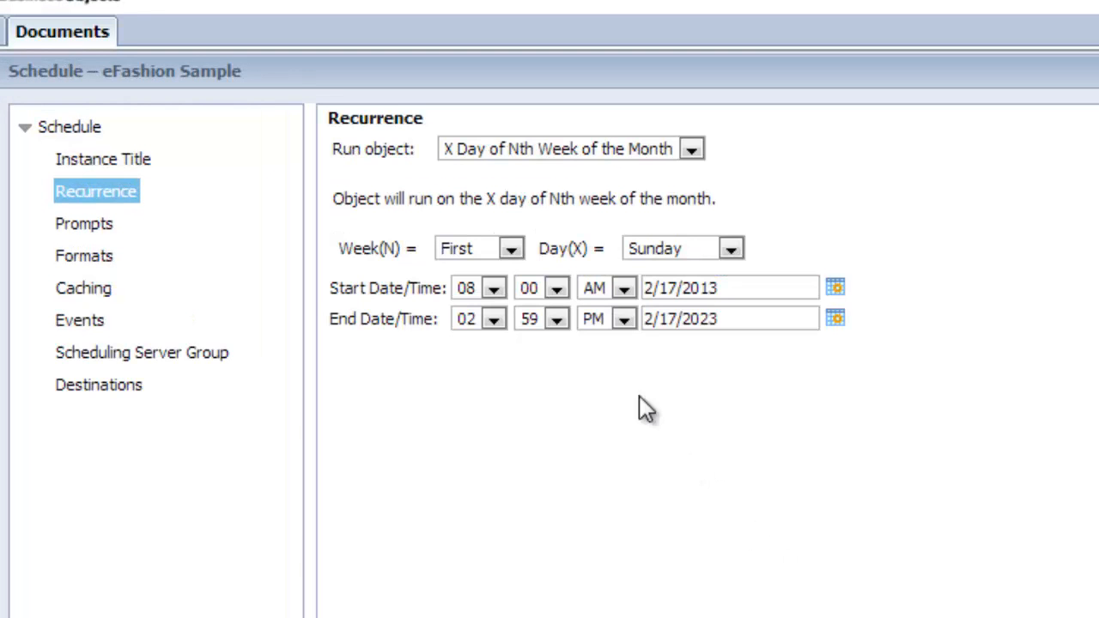
# Switch the recurrence to Calendar to check for available calendars, and cancel the eFashion Sample schedule.
pyautogui.click(692, 150)
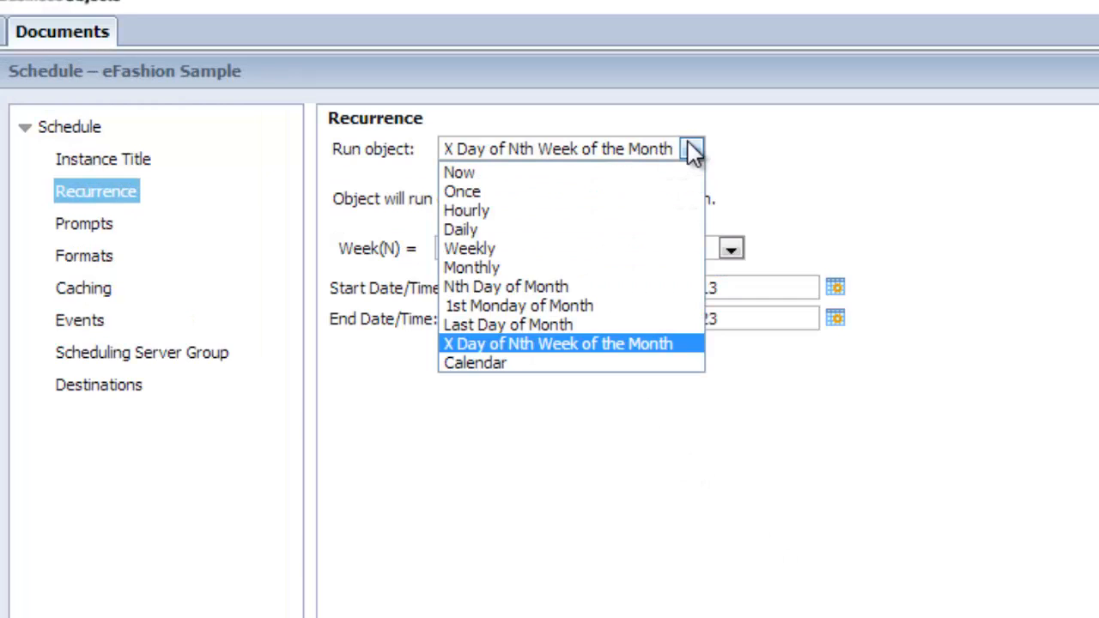
pyautogui.click(527, 365)
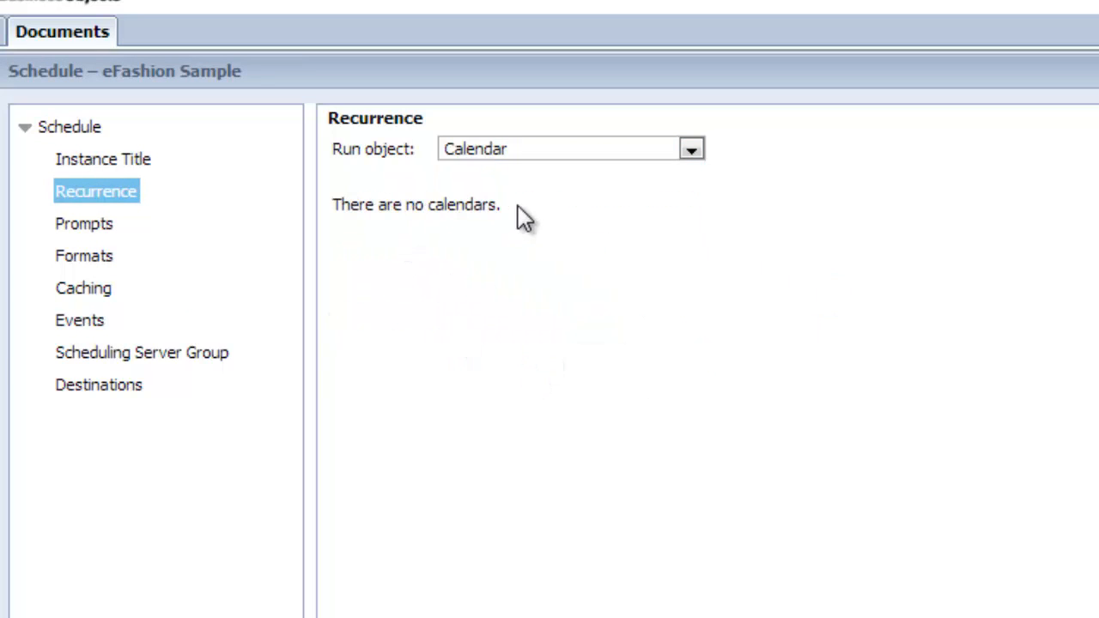
pyautogui.moveTo(520, 215); pyautogui.dragTo(337, 212)
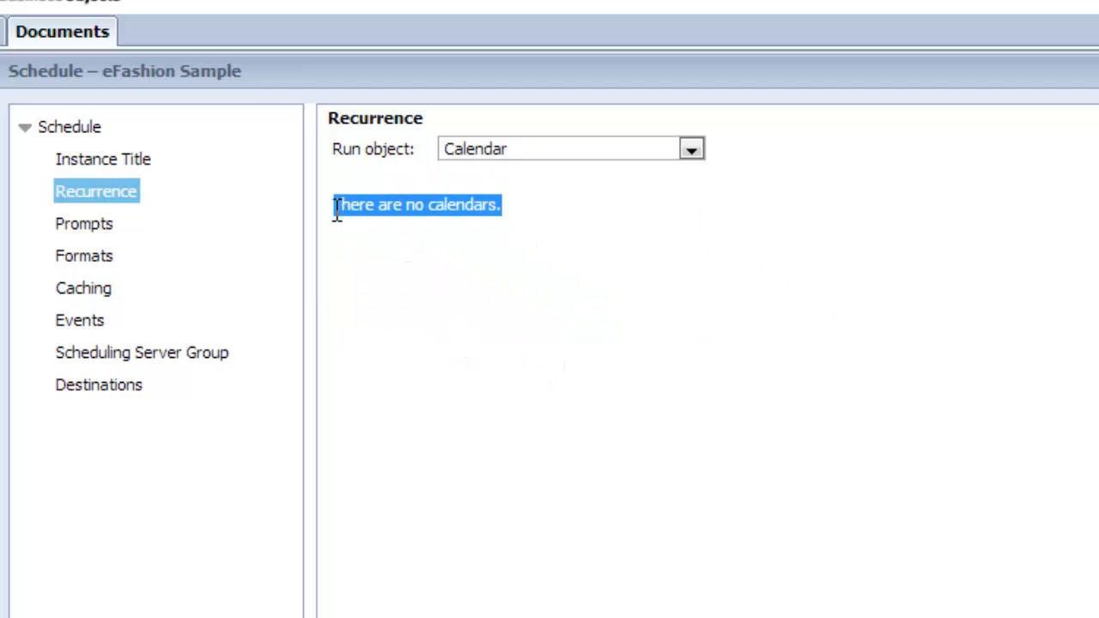
pyautogui.click(400, 271)
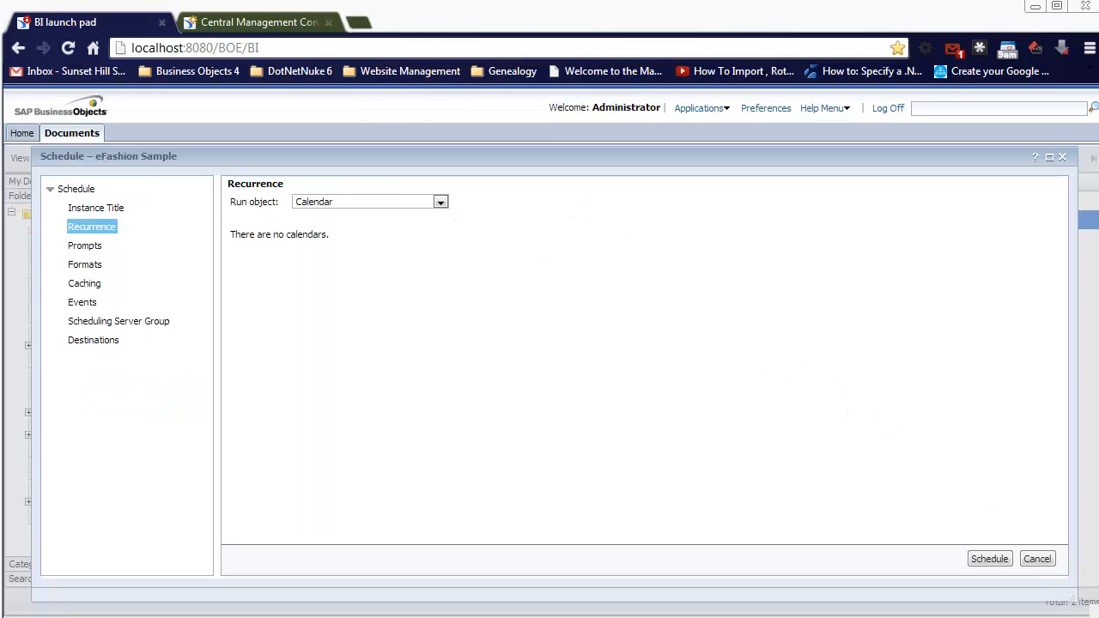
pyautogui.click(1034, 559)
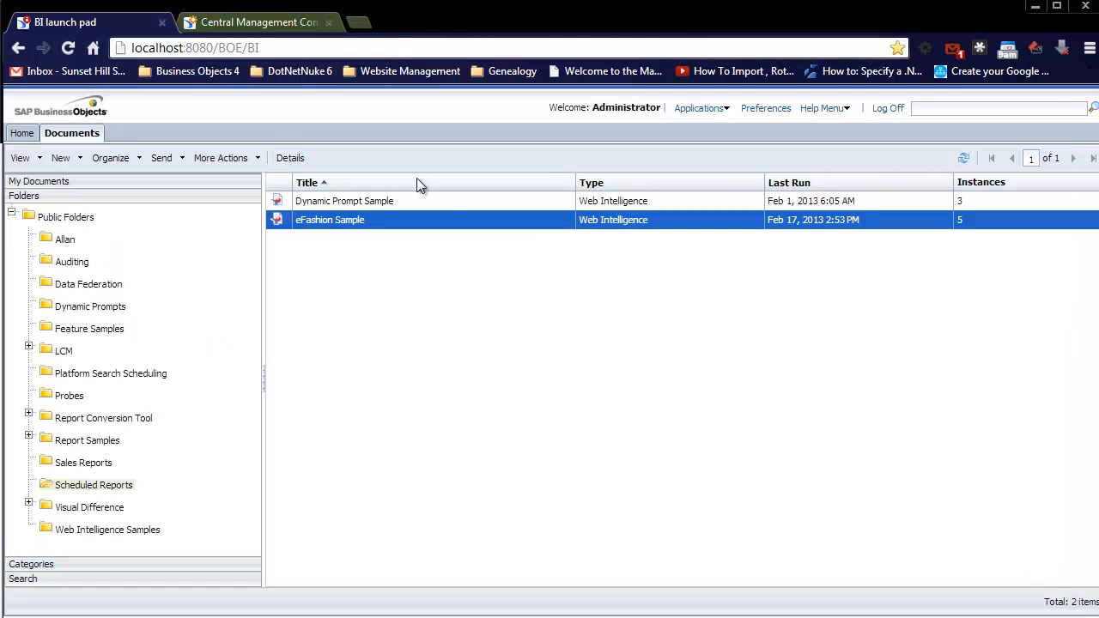
# Switch to the Central Management Console and create a calendar named Demo Calendar, described as "Demo calendar for report scheduling".
pyautogui.click(272, 25)
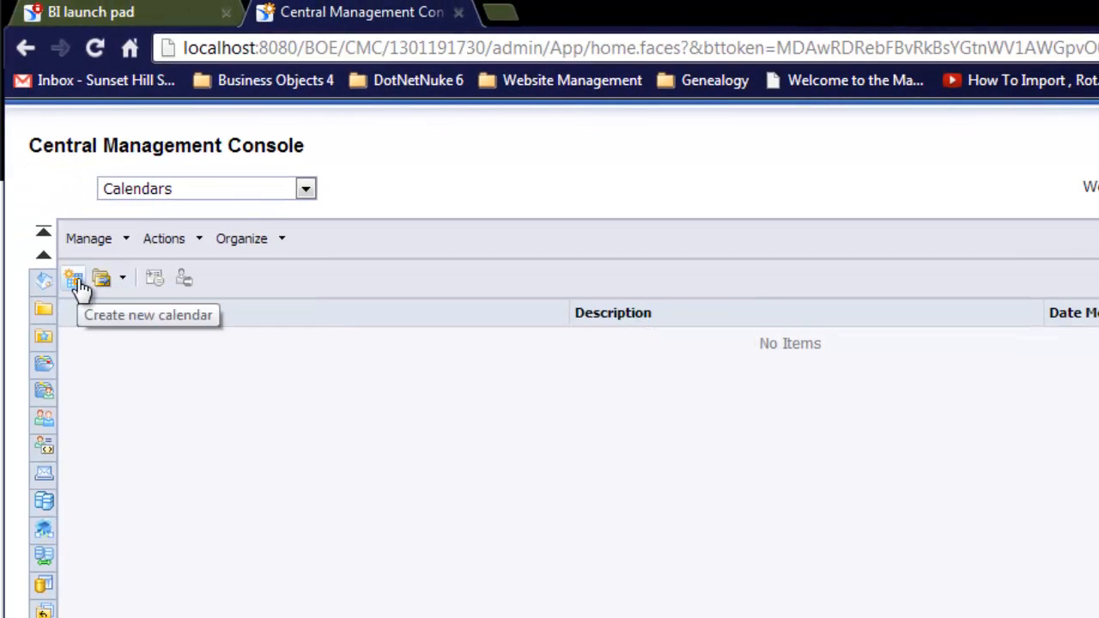
pyautogui.click(75, 281)
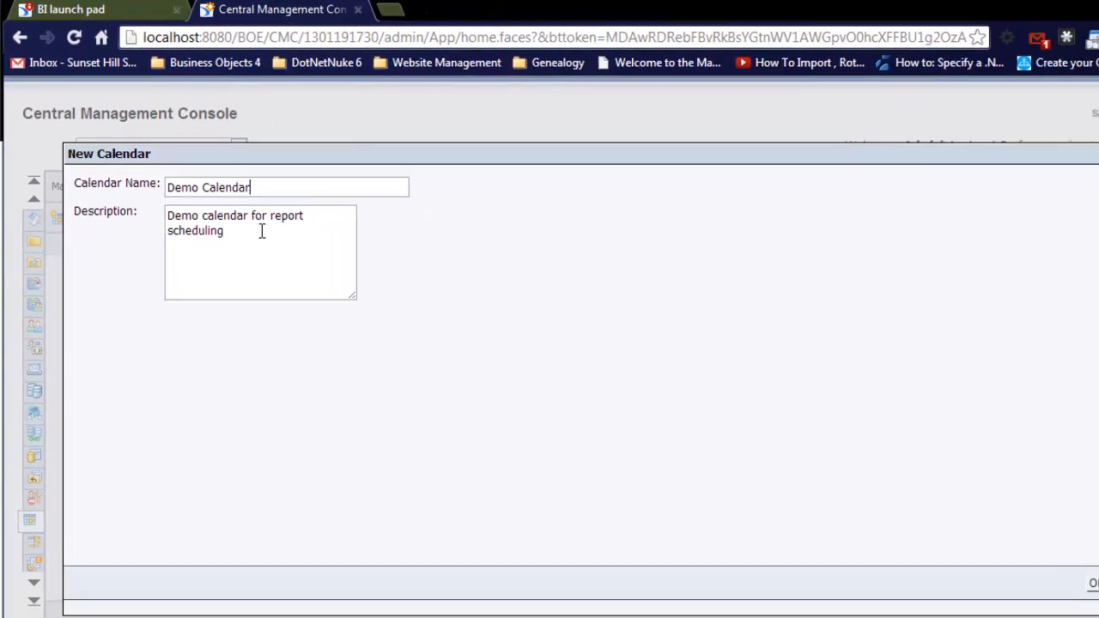
pyautogui.moveTo(245, 221); pyautogui.dragTo(161, 207)
pyautogui.click(258, 243)
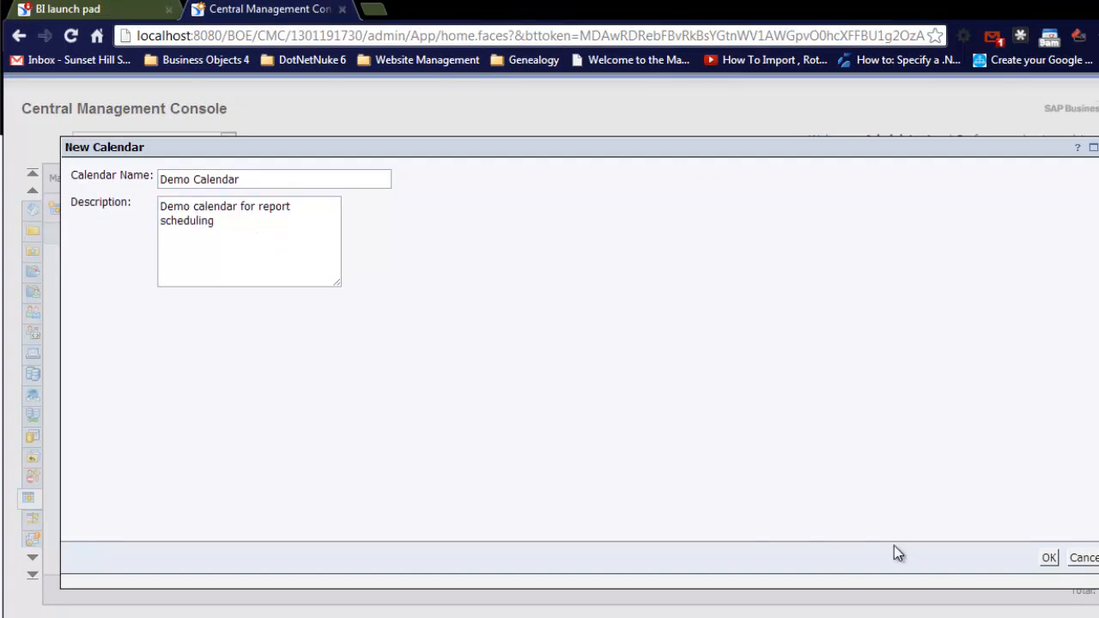
pyautogui.click(1049, 559)
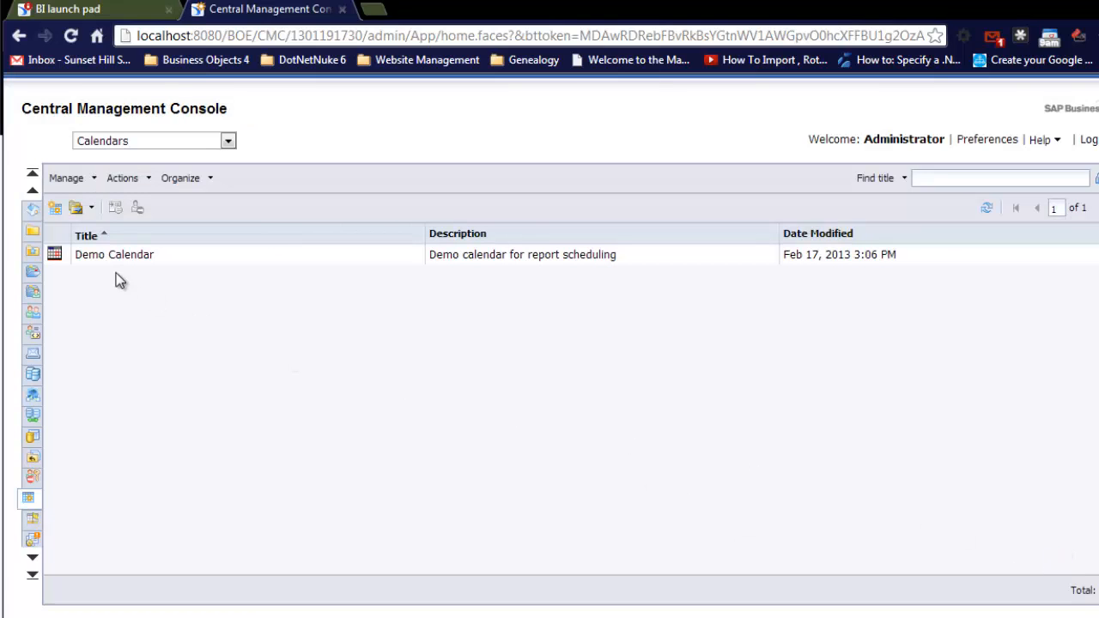
# Add March 1, April 1 and May 1, 2013 as run days of Demo Calendar and save it.
pyautogui.click(107, 259)
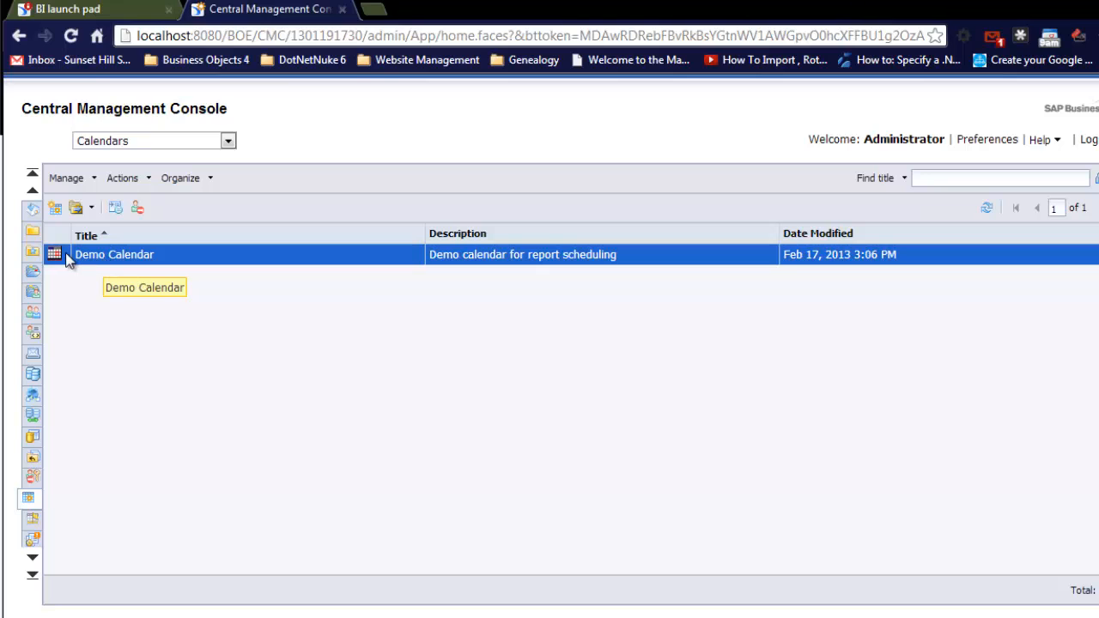
pyautogui.doubleClick(62, 254)
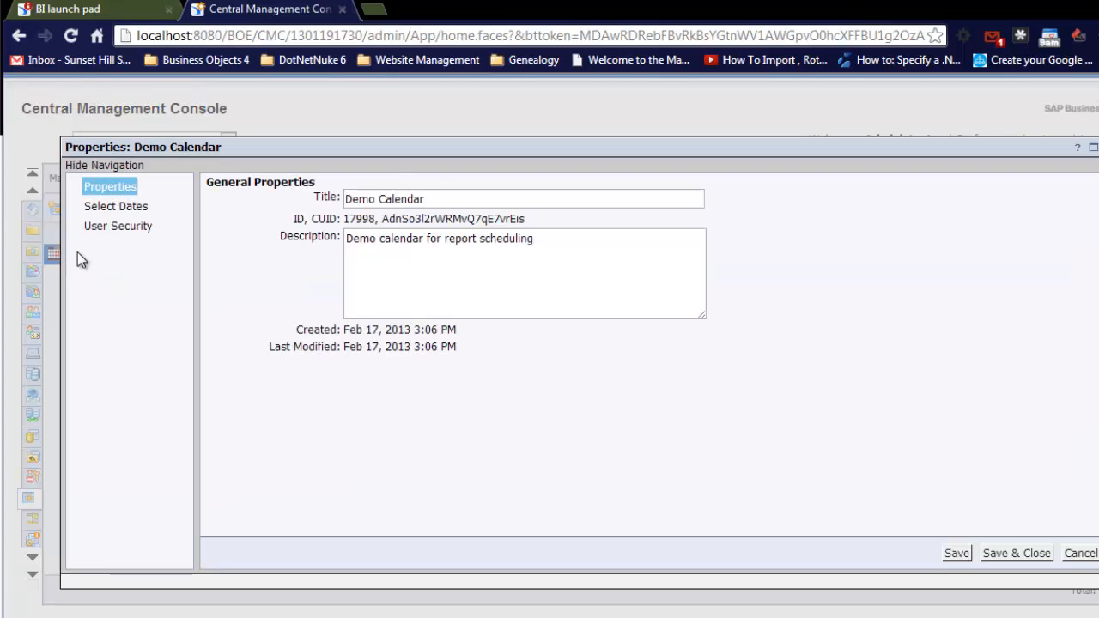
pyautogui.click(110, 207)
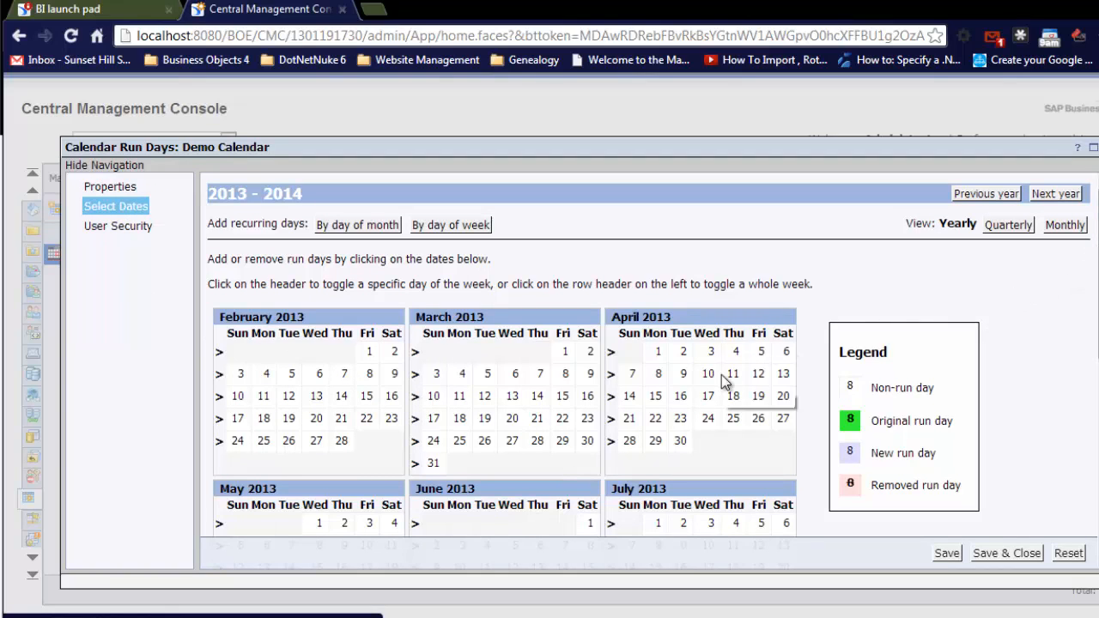
pyautogui.click(565, 357)
pyautogui.click(761, 354)
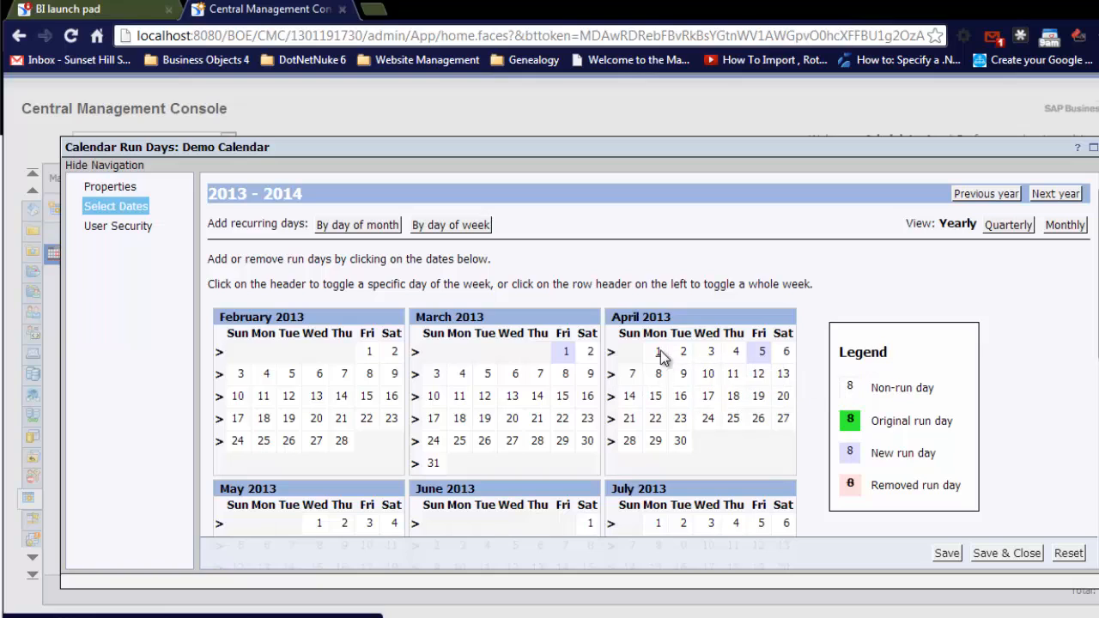
pyautogui.click(658, 353)
pyautogui.click(760, 353)
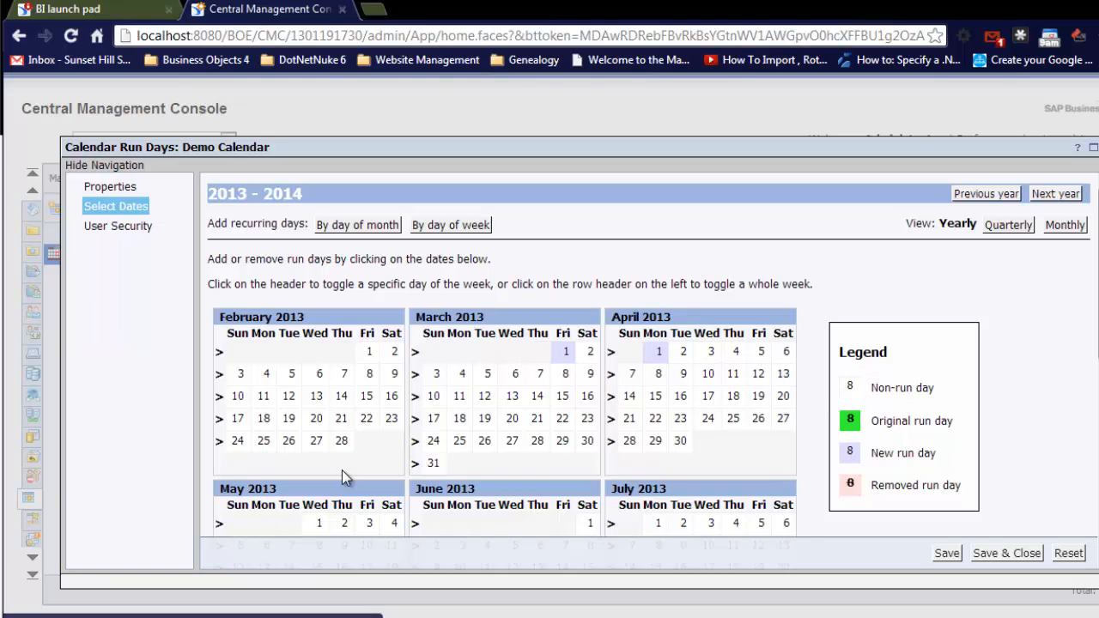
pyautogui.click(318, 524)
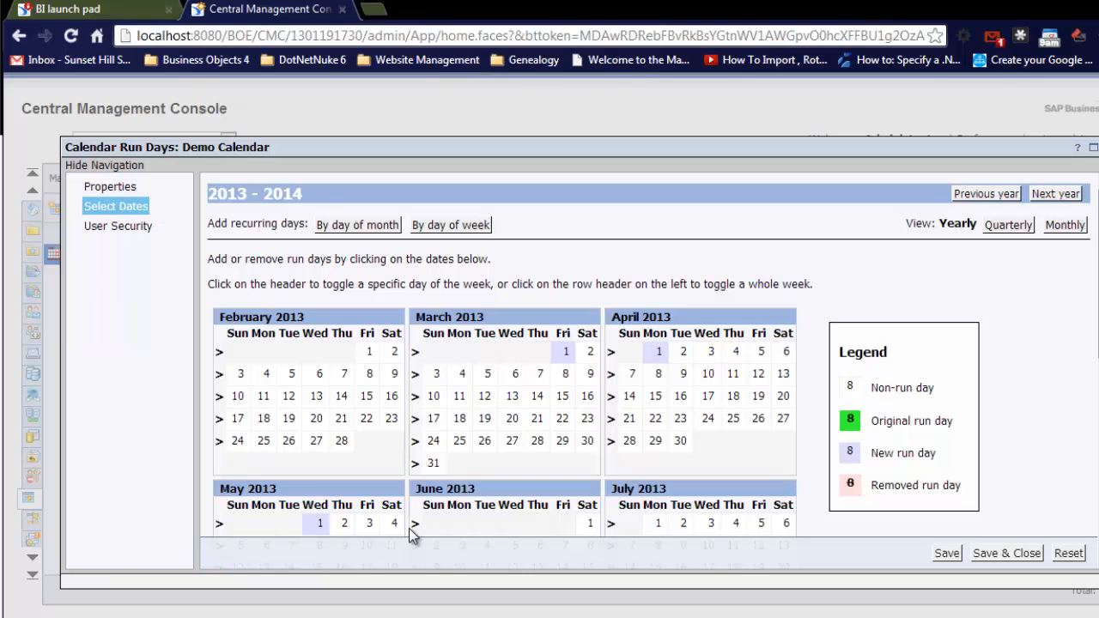
pyautogui.click(989, 554)
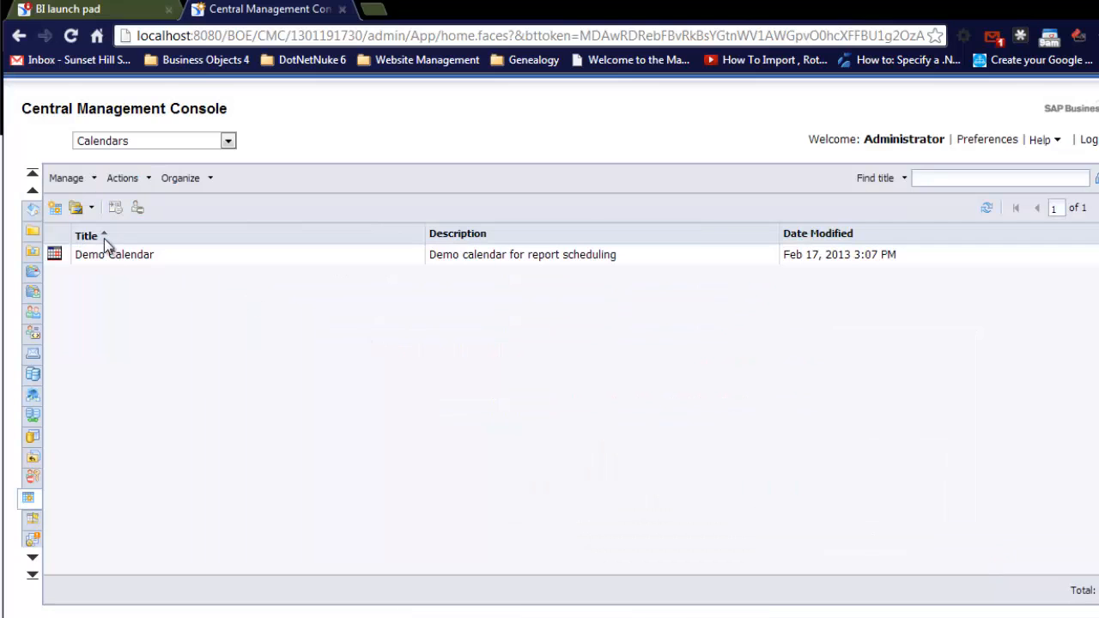
# Reopen Demo Calendar, check its selected run days, and save and close it.
pyautogui.doubleClick(86, 255)
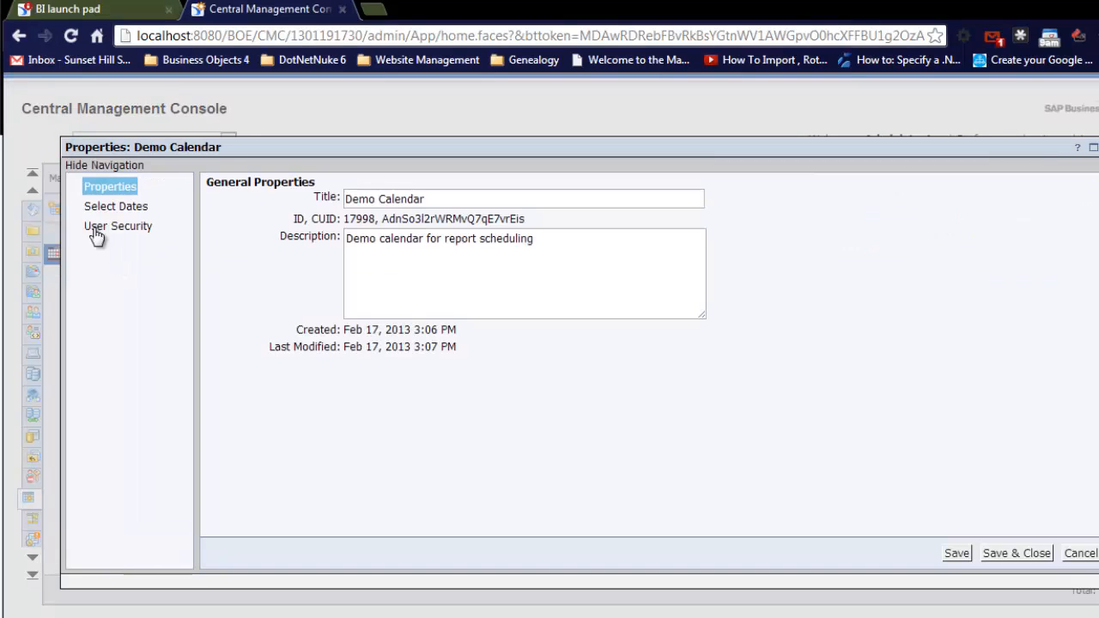
pyautogui.click(90, 207)
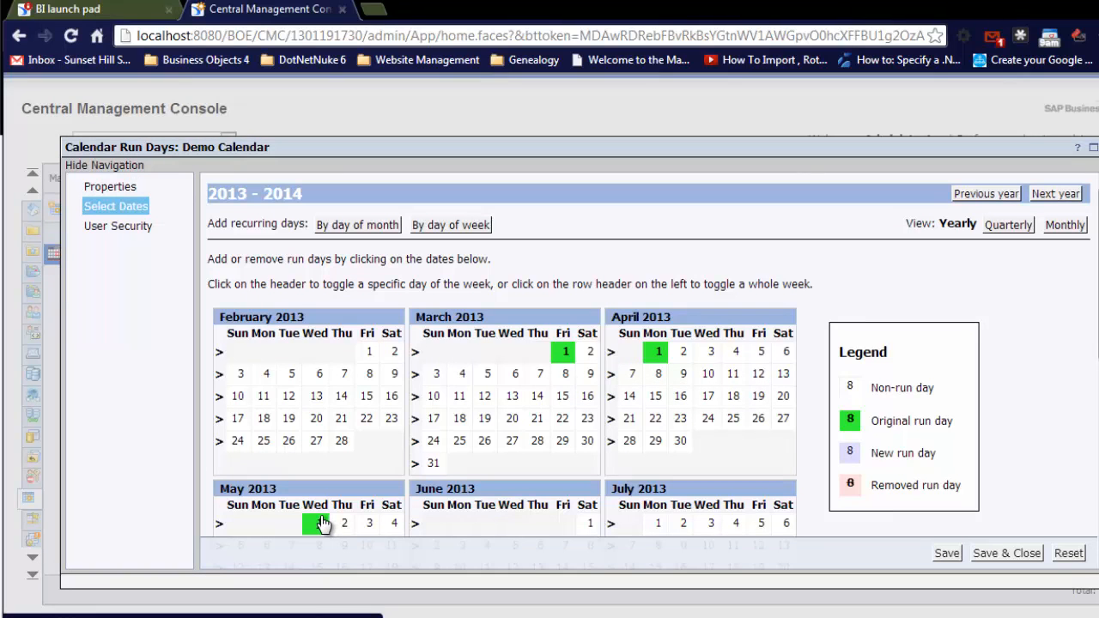
pyautogui.click(986, 557)
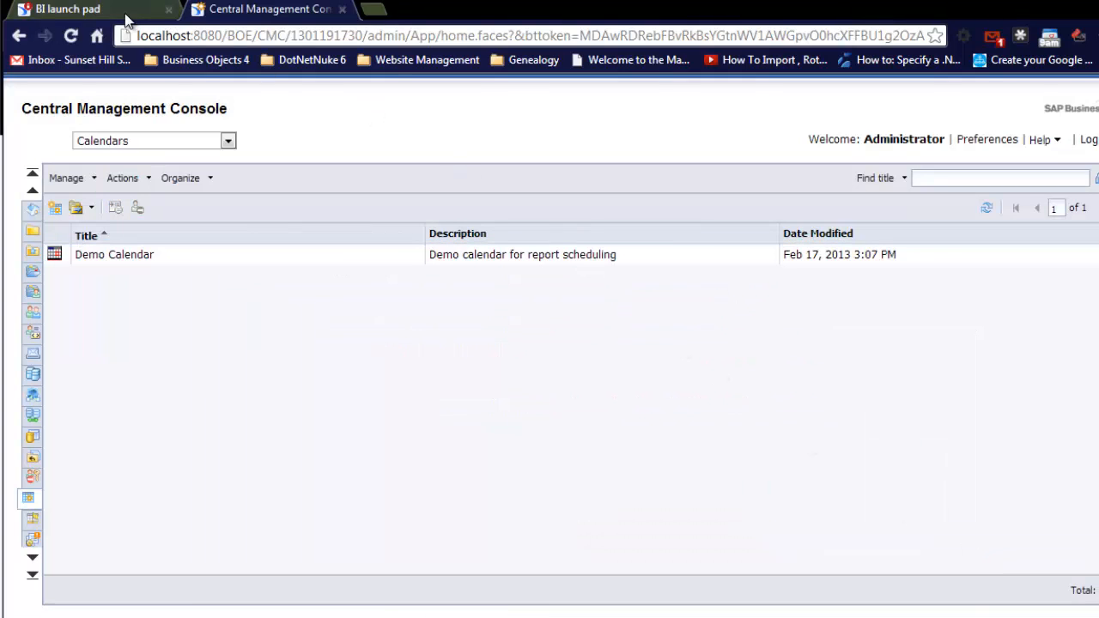
# Switch to the BI launch pad and schedule eFashion Sample with a Calendar recurrence based on Demo Calendar.
pyautogui.click(68, 8)
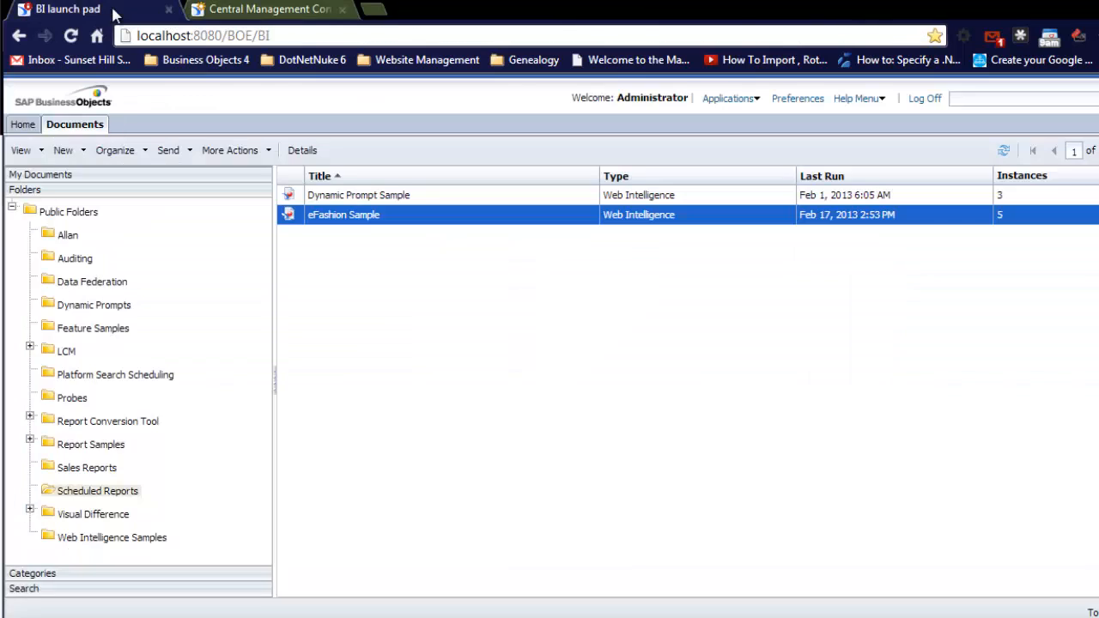
pyautogui.rightClick(372, 216)
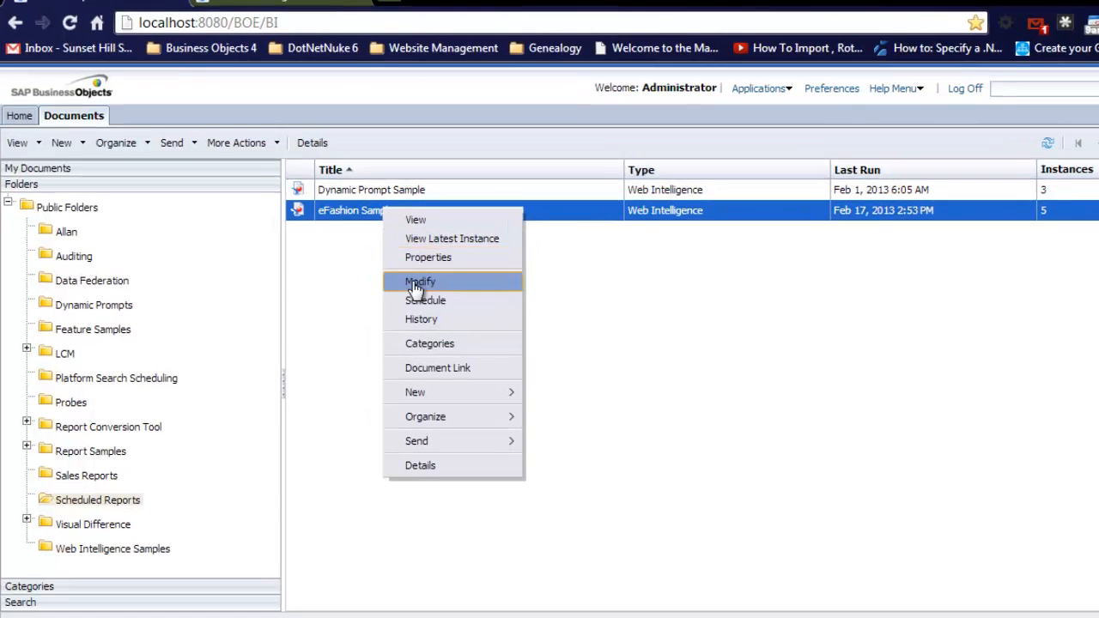
pyautogui.click(481, 300)
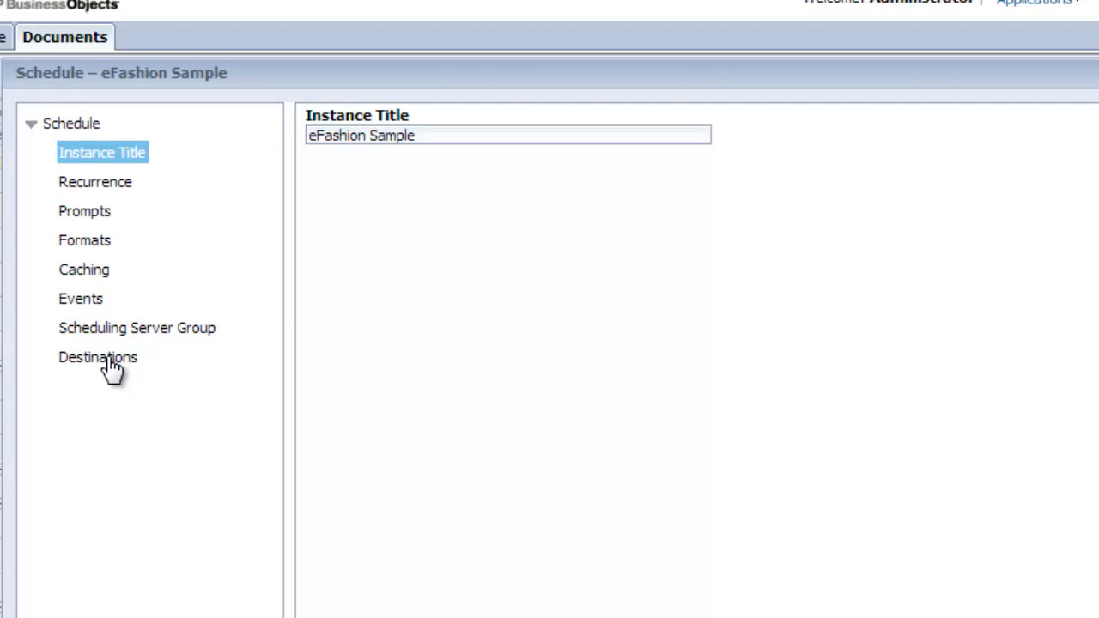
pyautogui.click(113, 365)
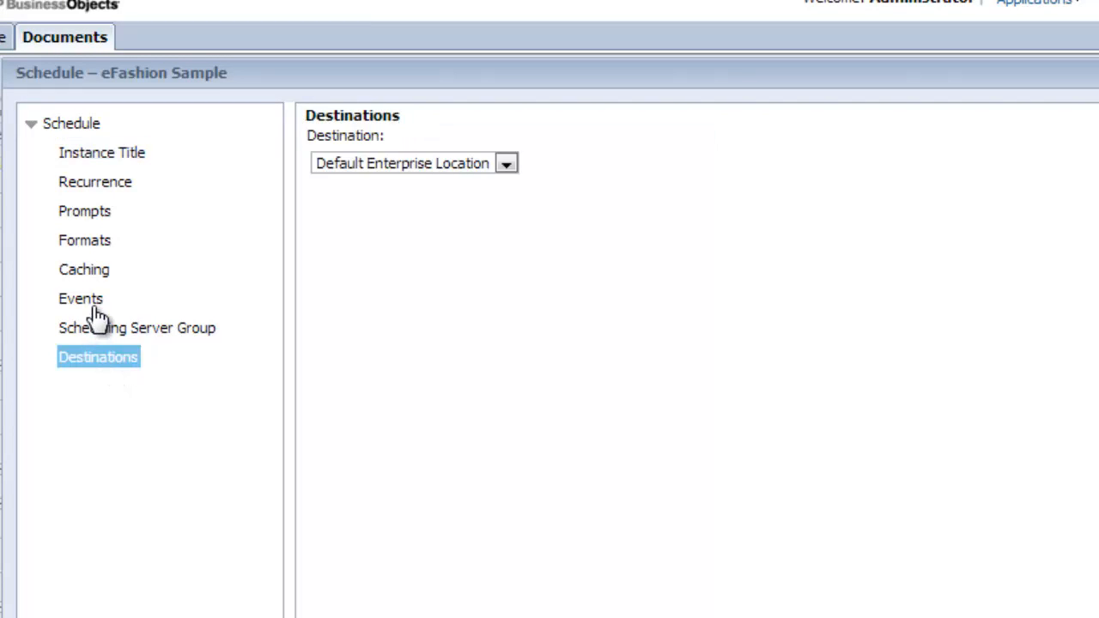
pyautogui.click(96, 183)
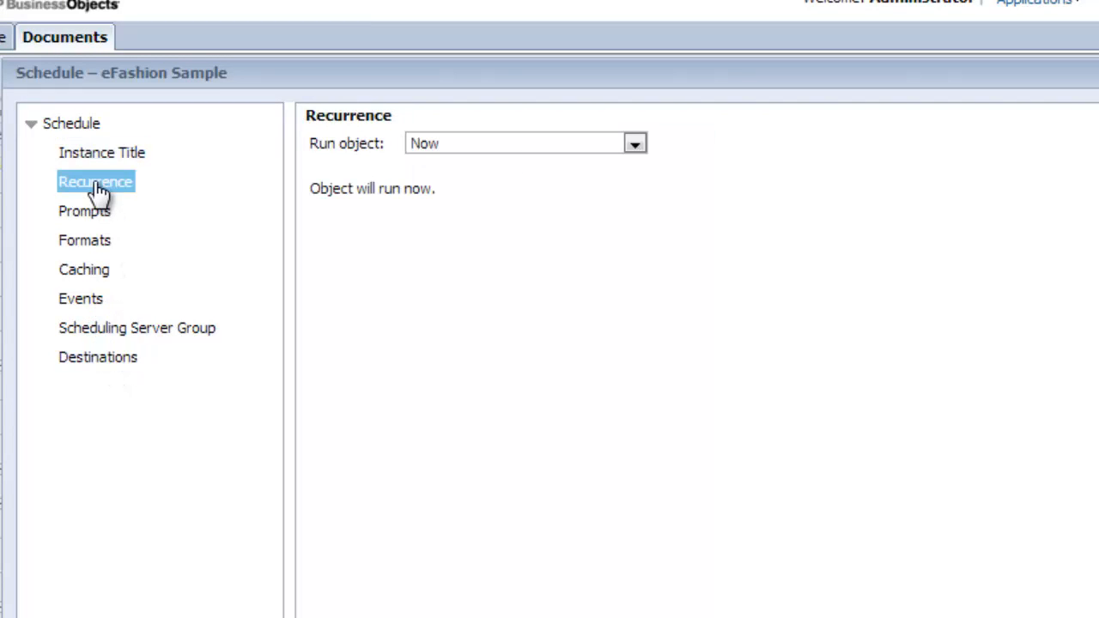
pyautogui.click(635, 144)
pyautogui.click(448, 340)
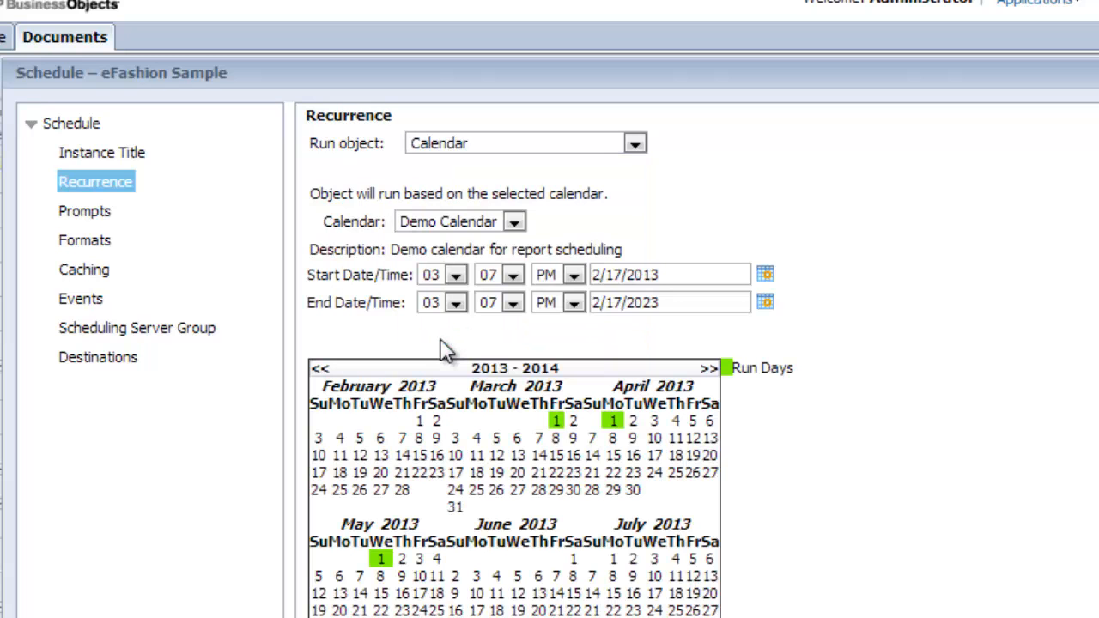
pyautogui.click(513, 223)
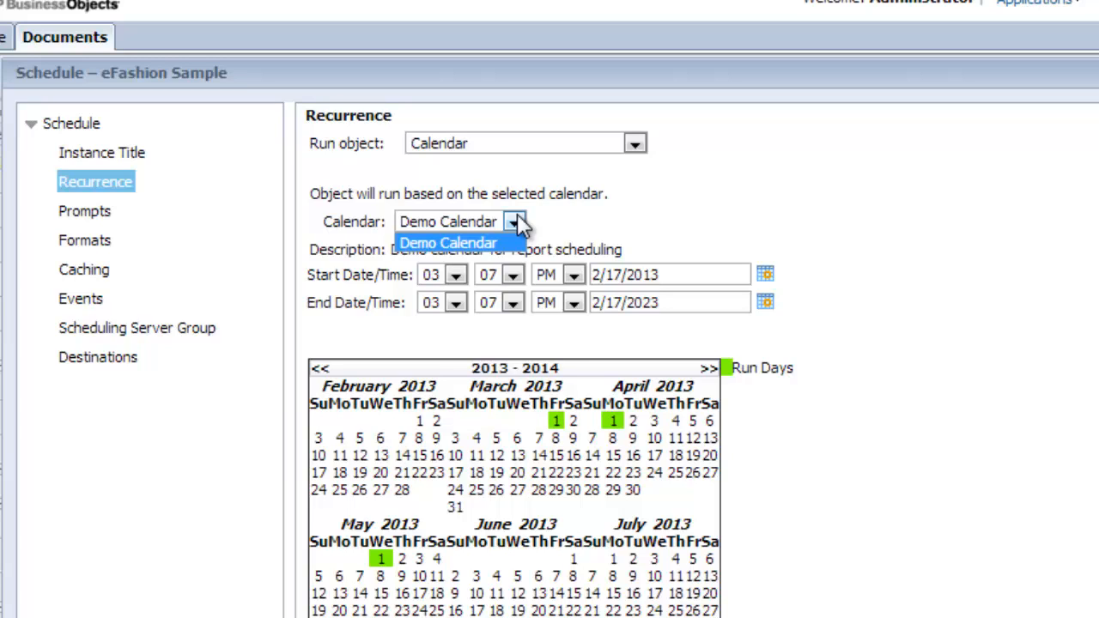
pyautogui.click(517, 222)
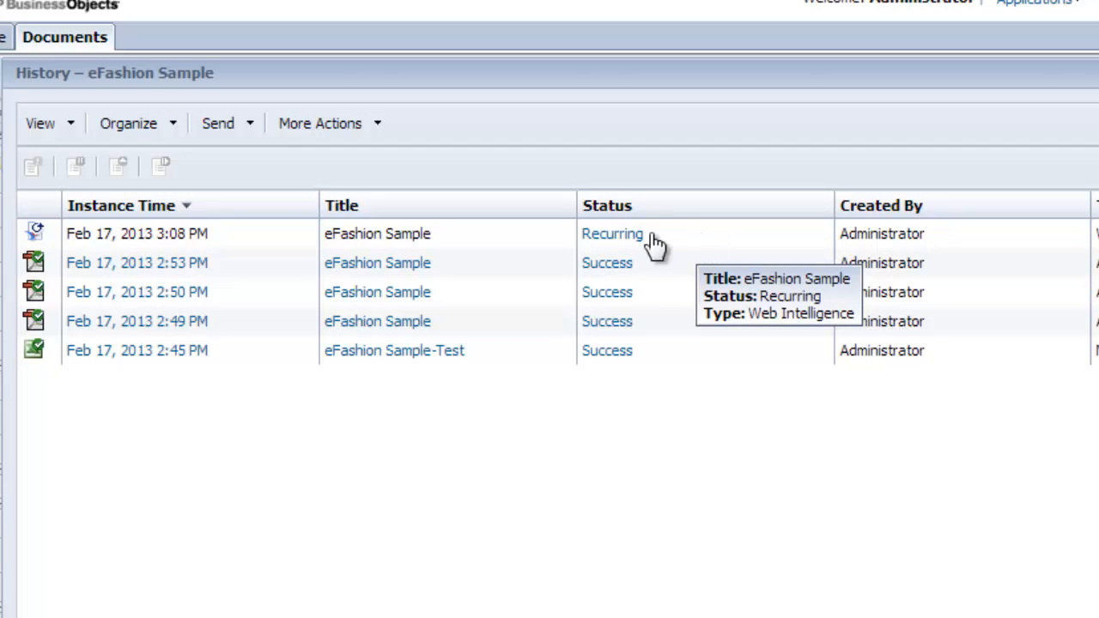
# Examine the status details of eFashion Sample's recurring instance, including its calendar, and close the report's history.
pyautogui.click(485, 244)
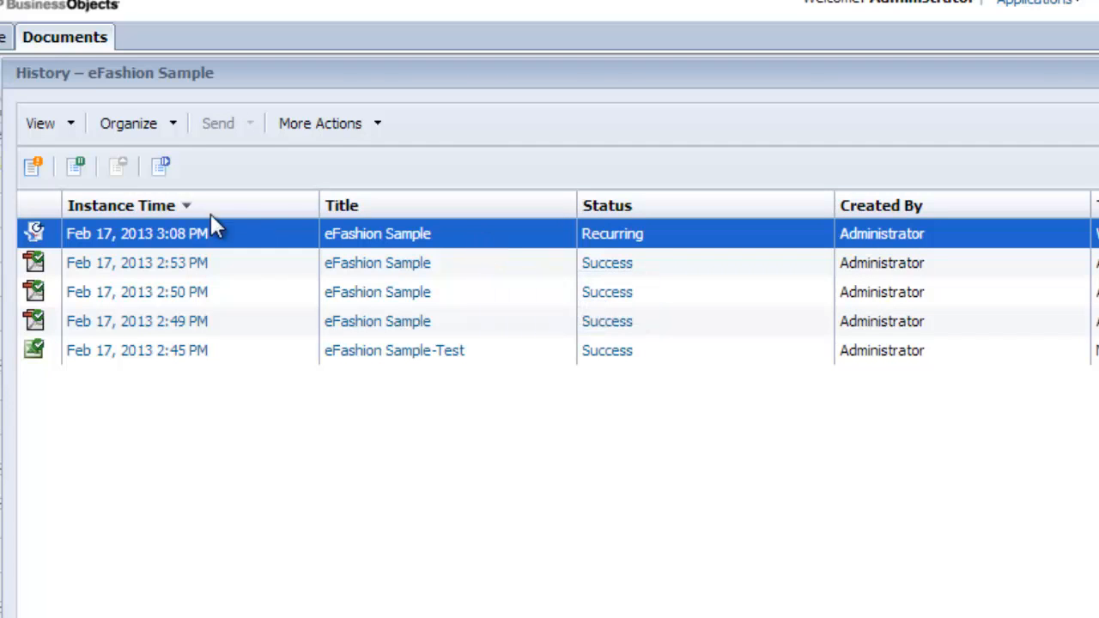
pyautogui.click(32, 177)
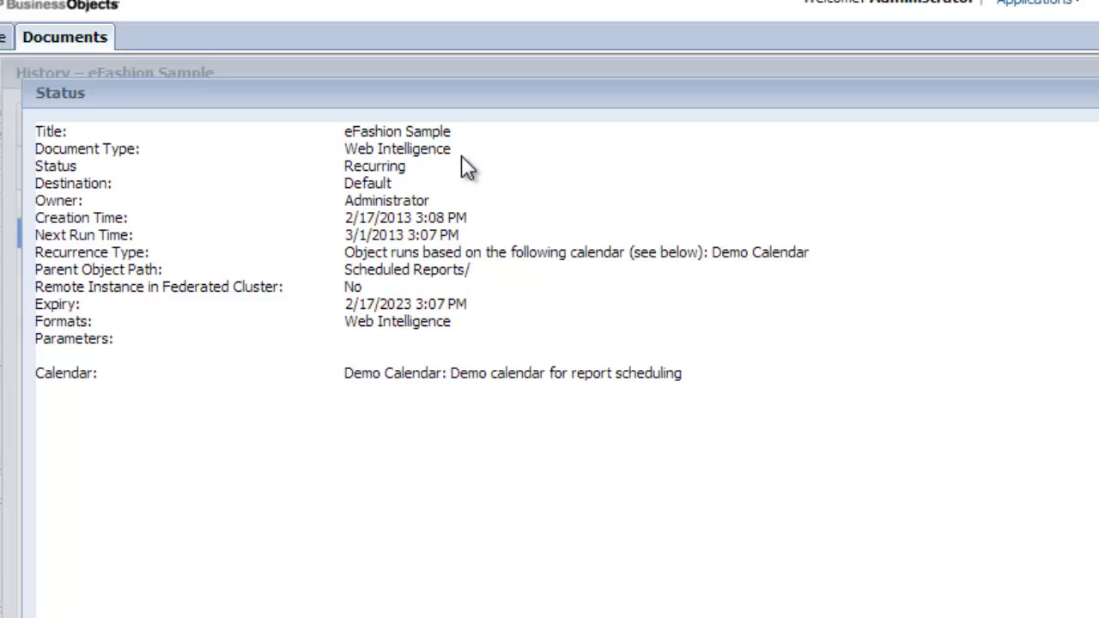
pyautogui.moveTo(417, 168); pyautogui.dragTo(334, 179)
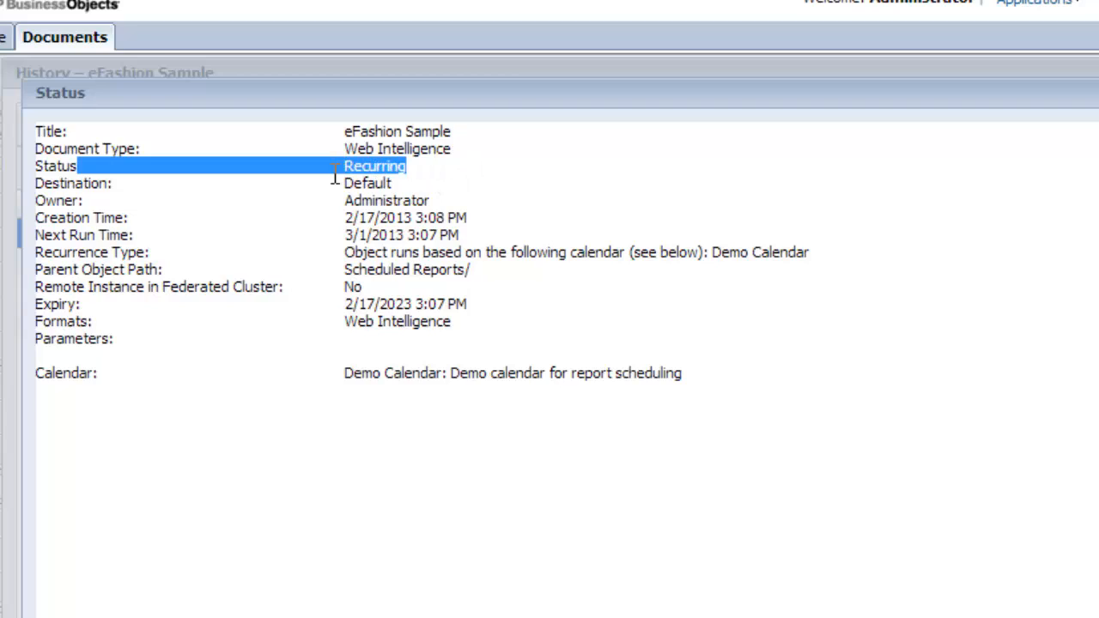
pyautogui.click(437, 214)
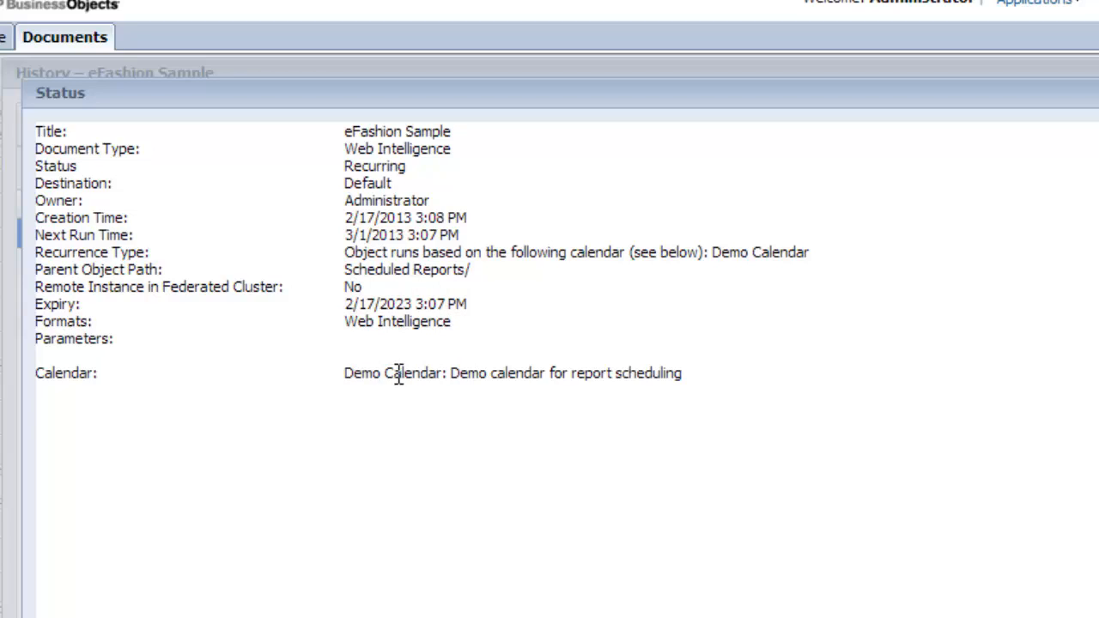
pyautogui.moveTo(344, 374); pyautogui.dragTo(445, 370)
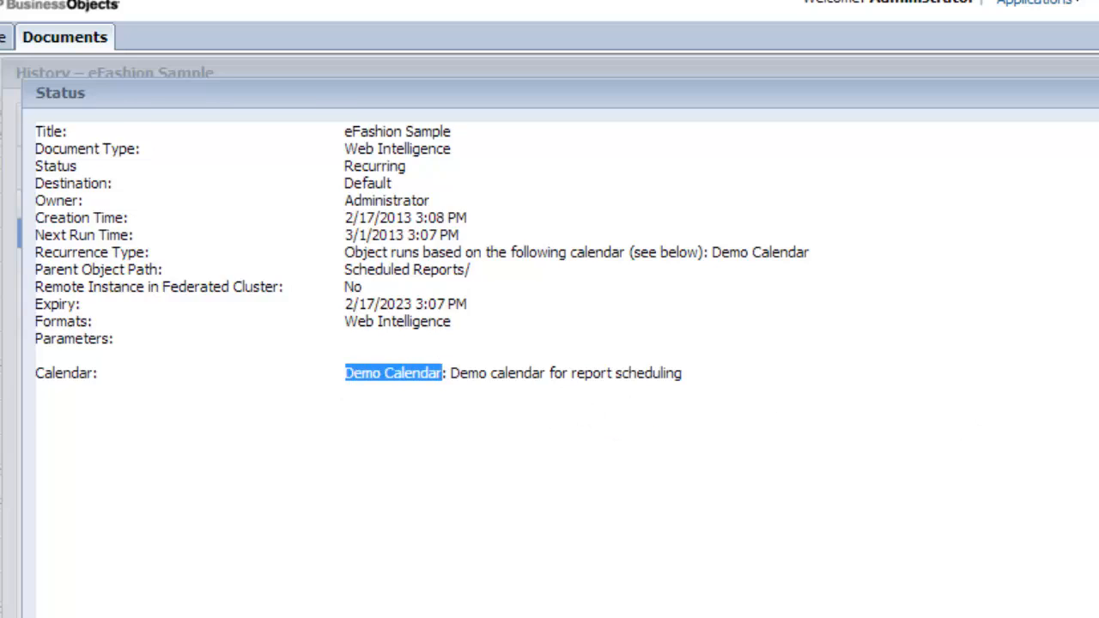
pyautogui.press('Escape')
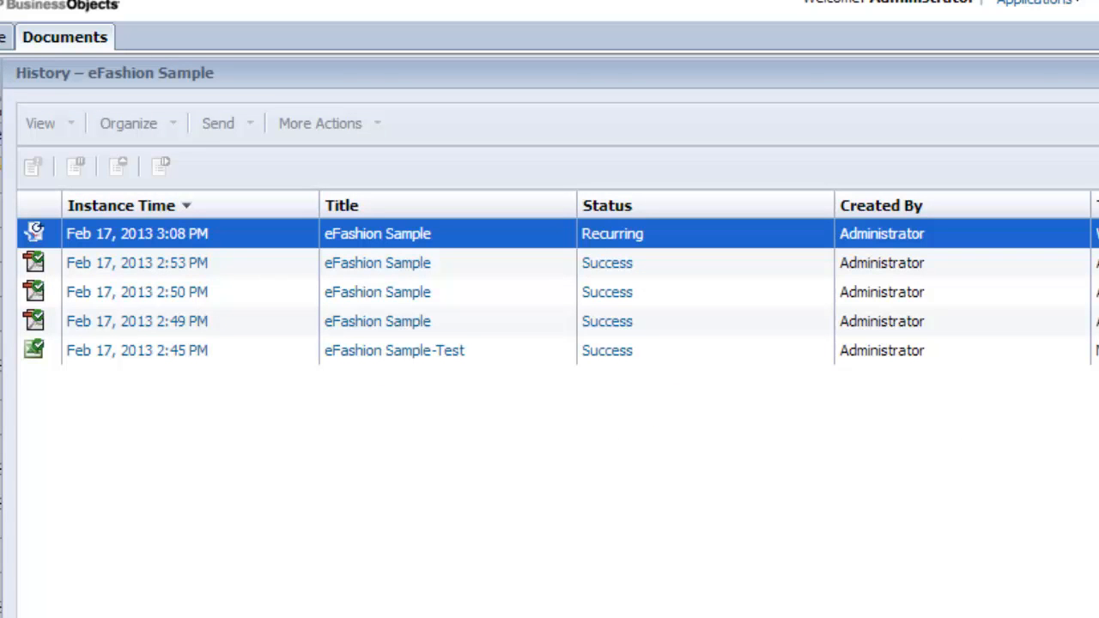
pyautogui.press('Escape')
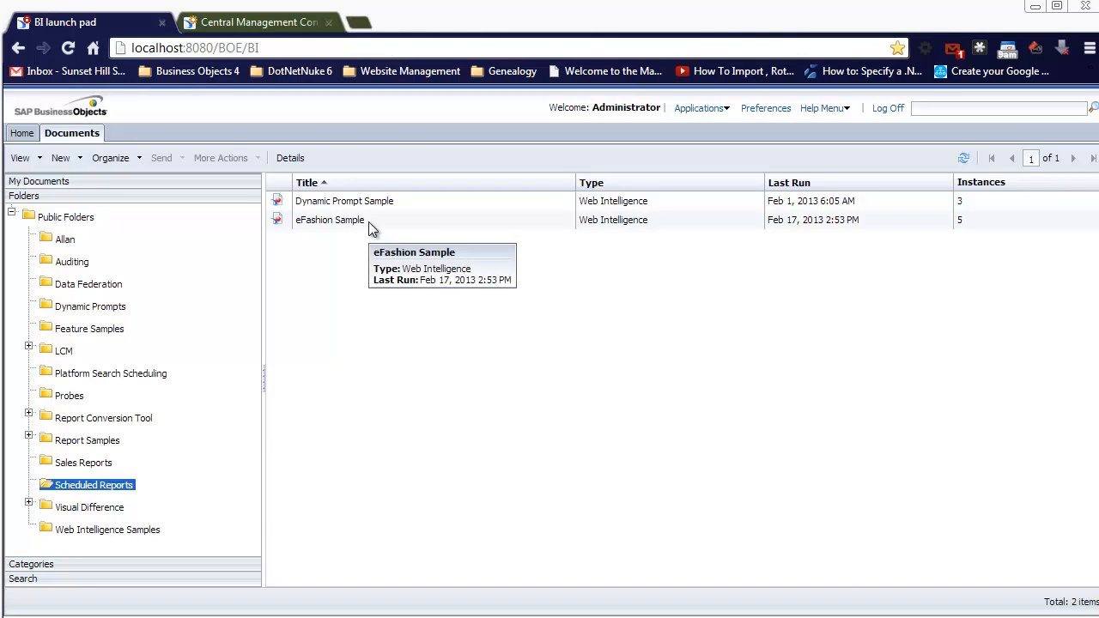
# Examine the event options in a new eFashion Sample schedule and leave it without scheduling.
pyautogui.click(368, 222)
pyautogui.rightClick(368, 222)
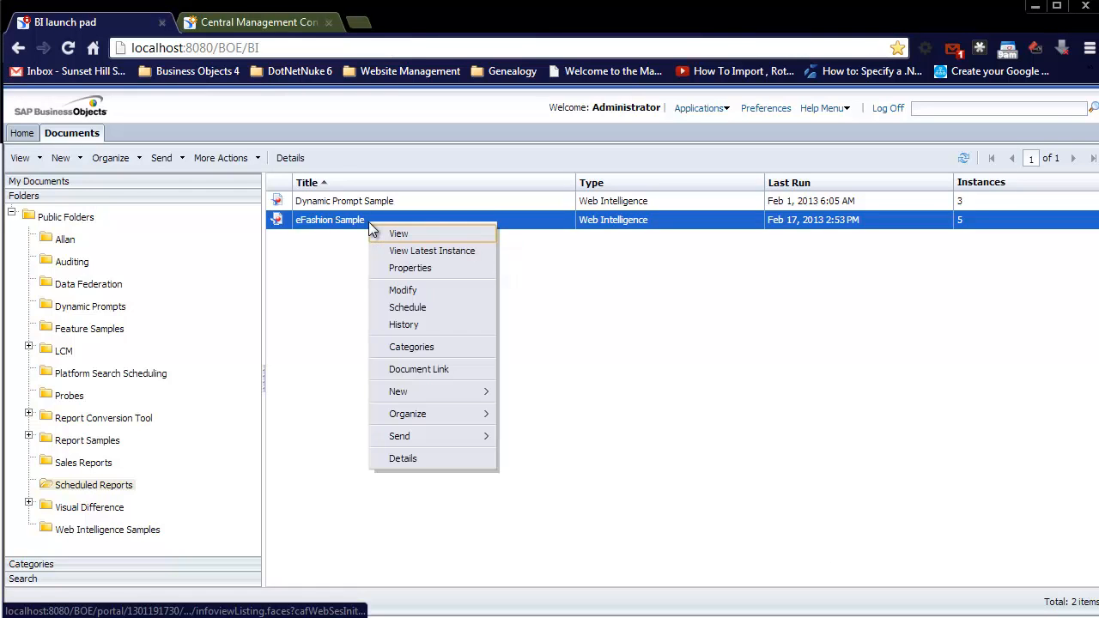
pyautogui.click(424, 307)
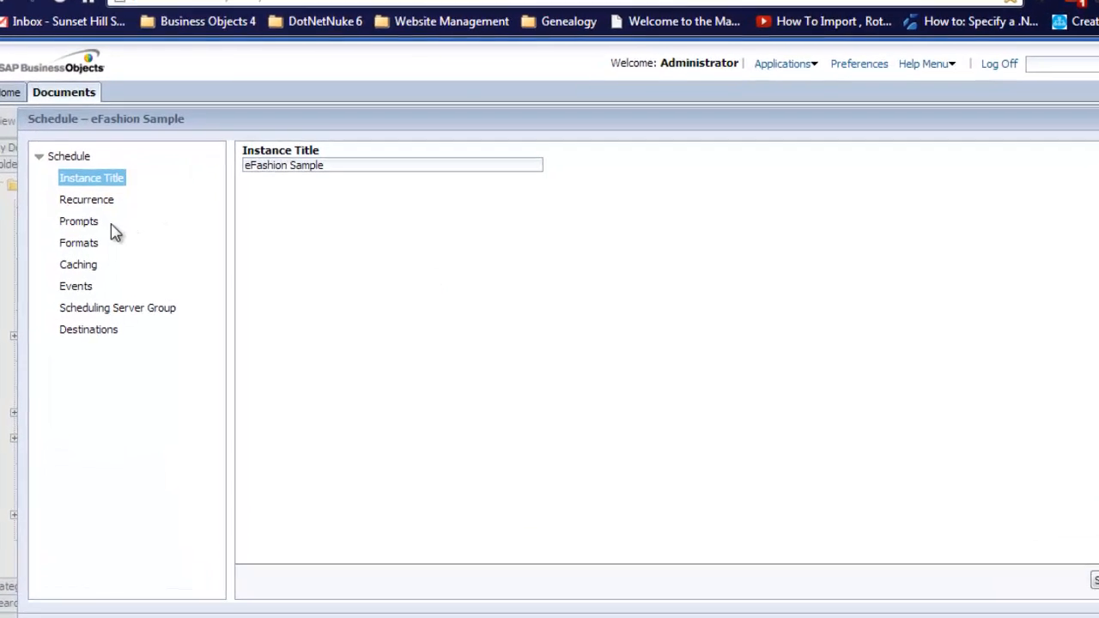
pyautogui.click(68, 269)
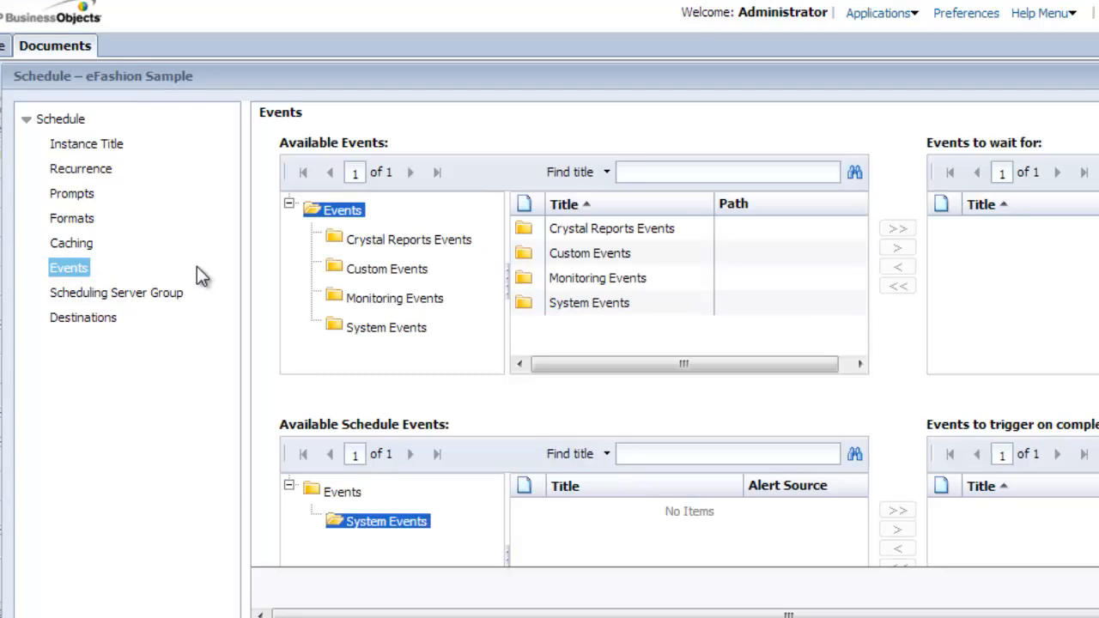
pyautogui.moveTo(327, 79); pyautogui.dragTo(325, 44)
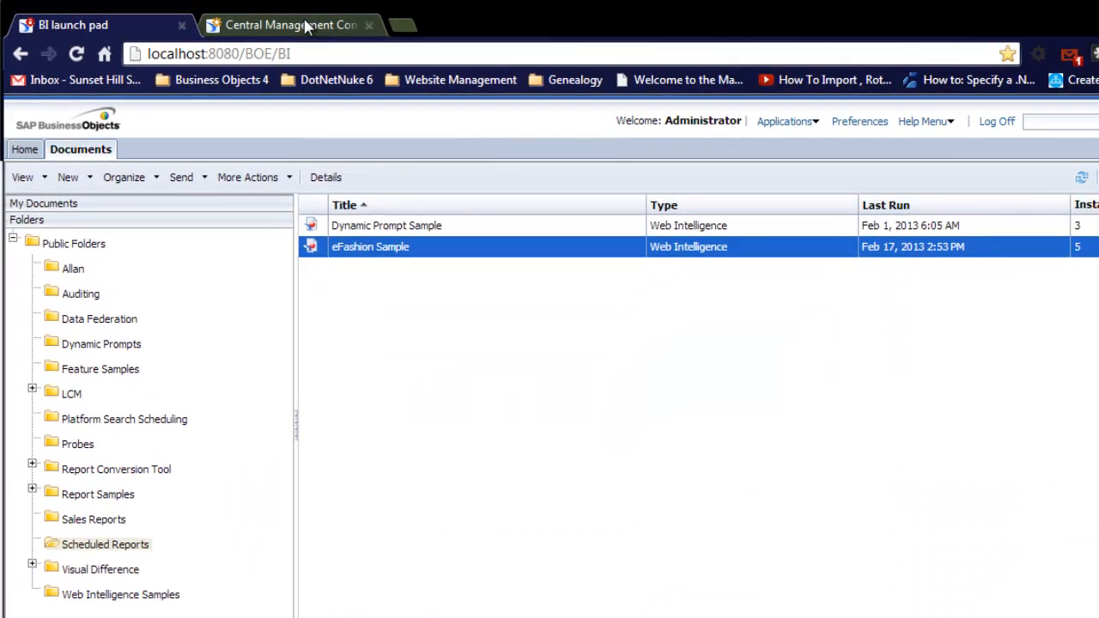
# Switch to the Central Management Console and define a File event in System Events named Monthly Trigger File, using SSH.EventServer and c:\triggerfiles\trigger.txt.
pyautogui.click(292, 25)
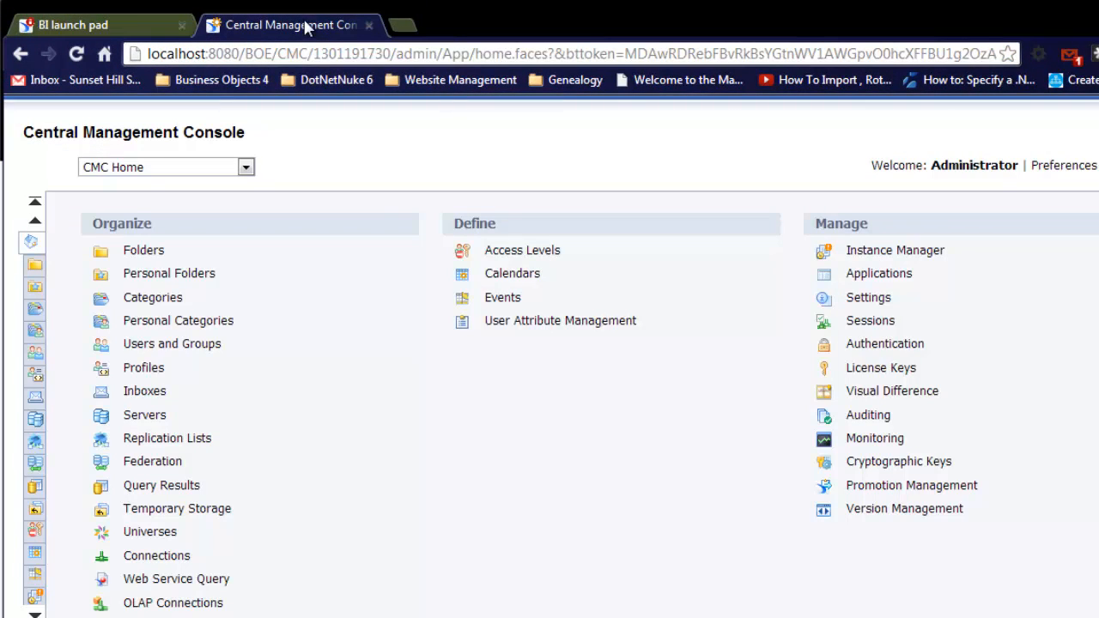
pyautogui.click(503, 300)
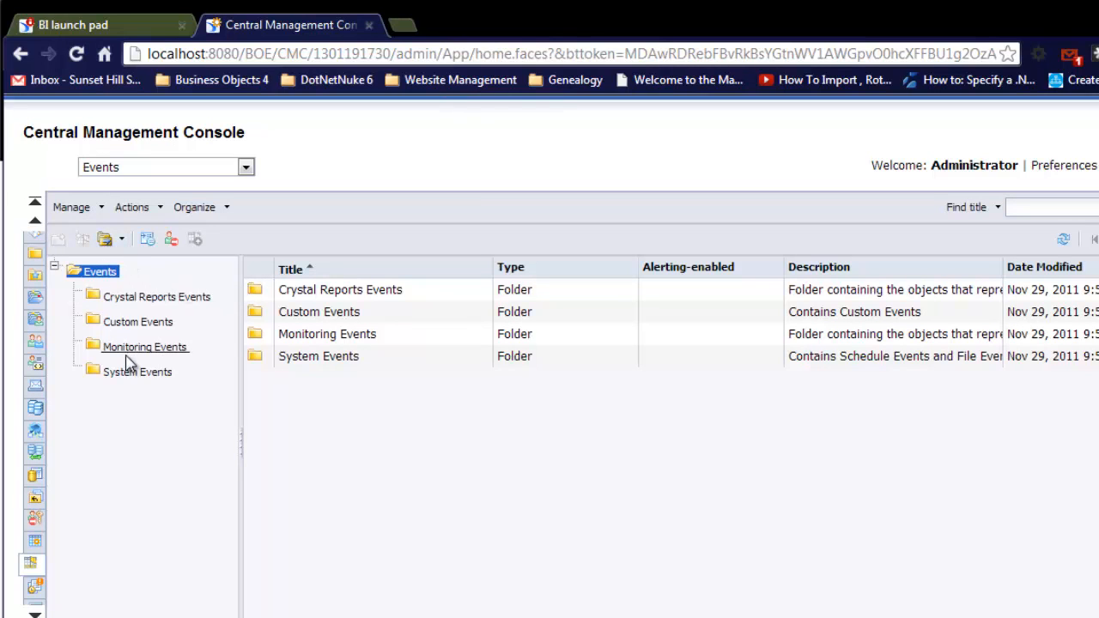
pyautogui.click(136, 374)
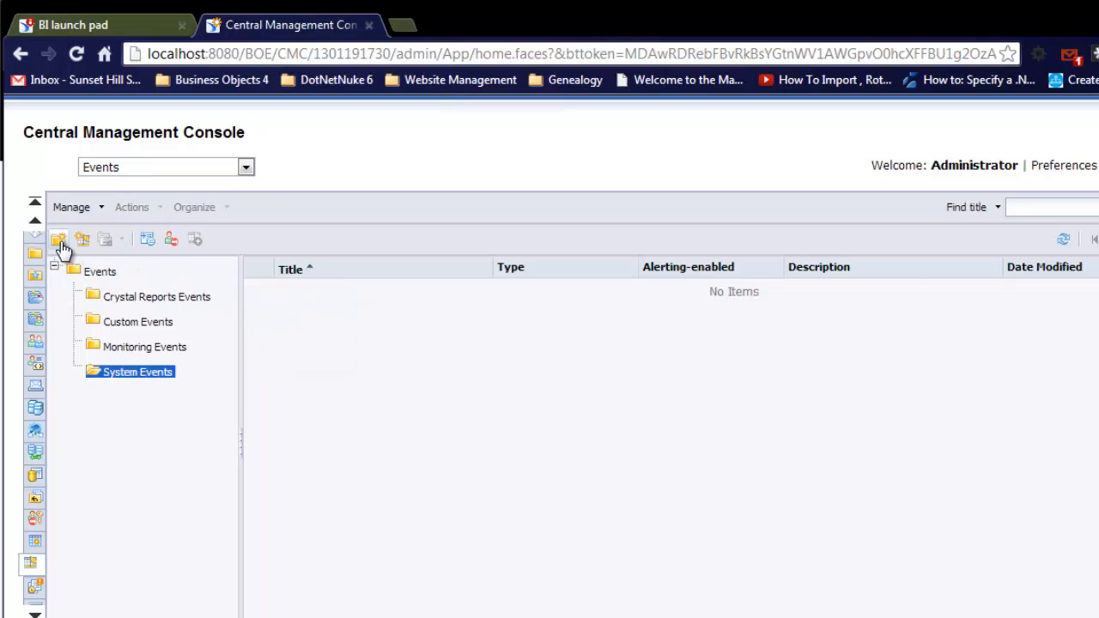
pyautogui.click(88, 244)
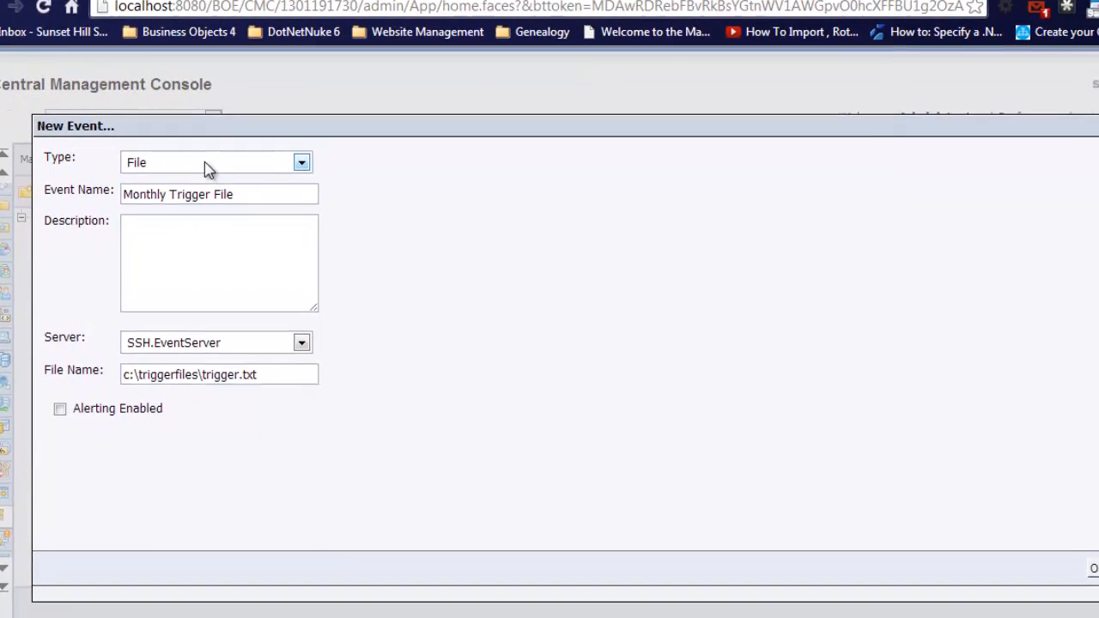
pyautogui.click(241, 214)
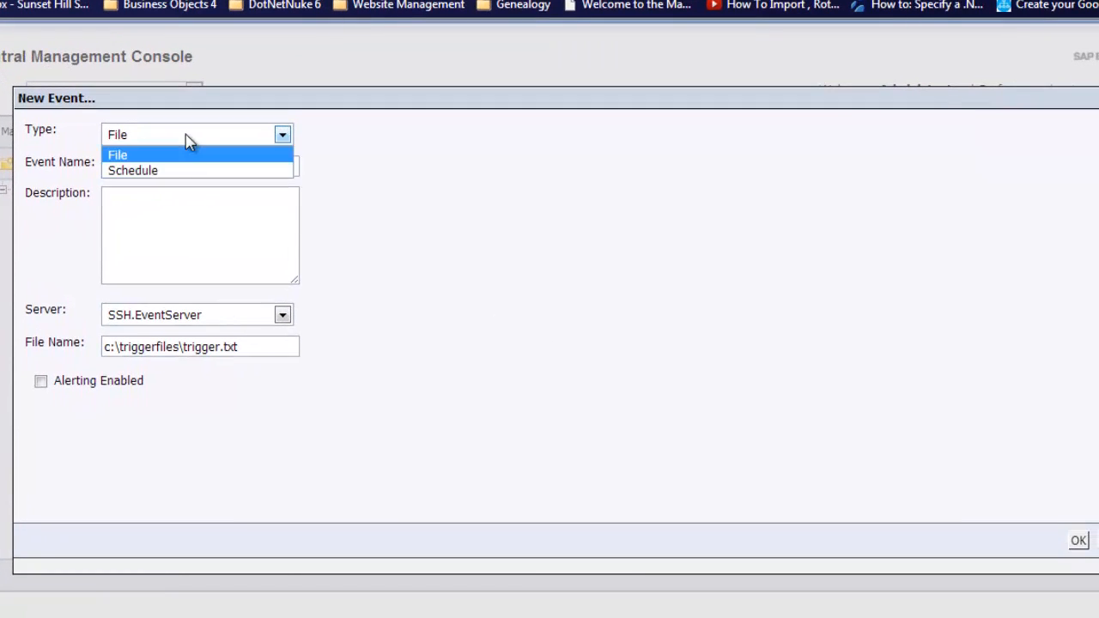
pyautogui.click(163, 156)
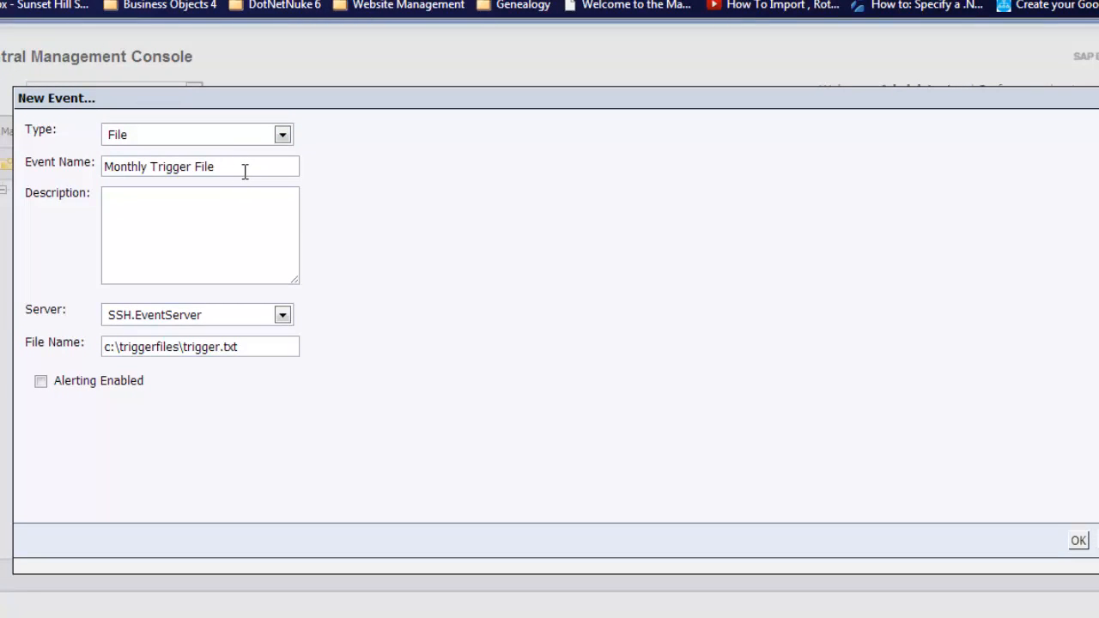
# Check the trigger file path and confirm the creation of the Monthly Trigger File event.
pyautogui.click(247, 347)
pyautogui.moveTo(247, 347); pyautogui.dragTo(193, 347)
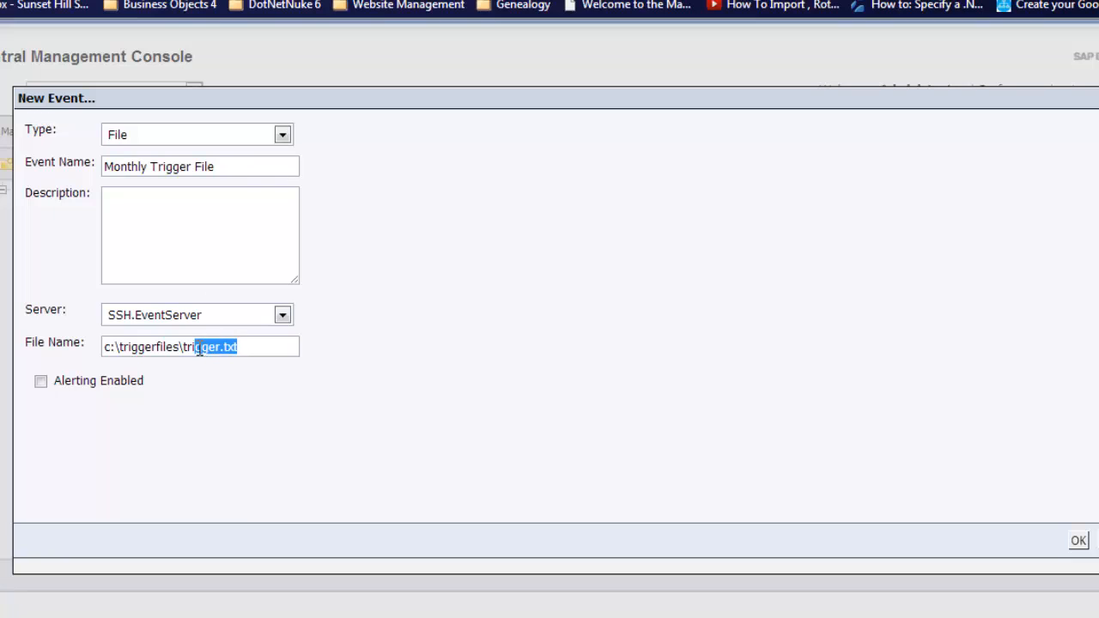
pyautogui.click(240, 347)
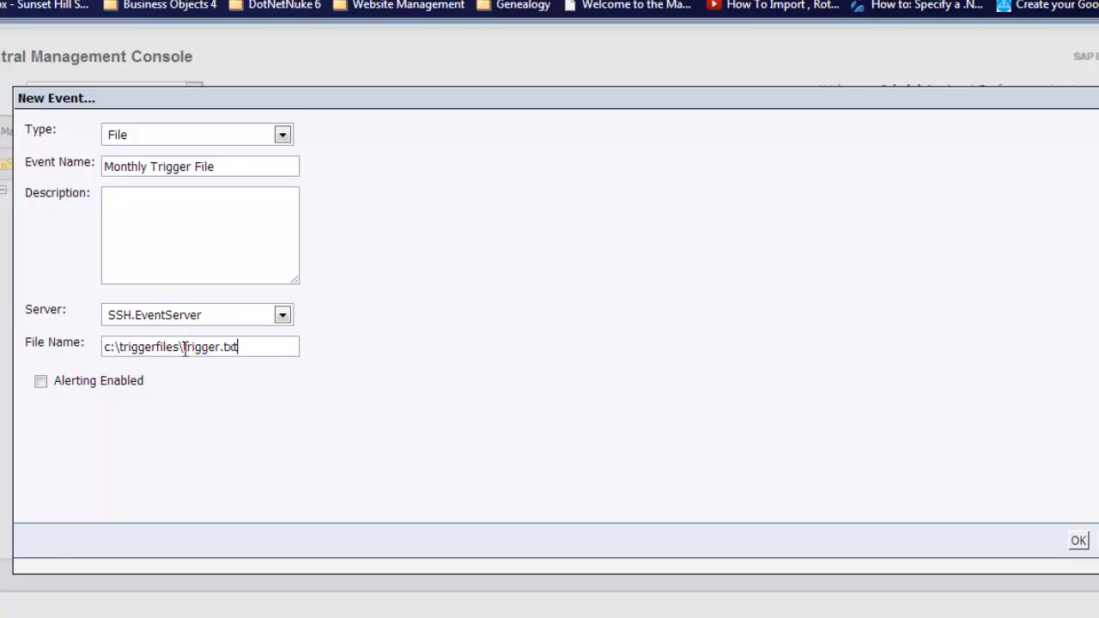
pyautogui.moveTo(182, 347); pyautogui.dragTo(245, 346)
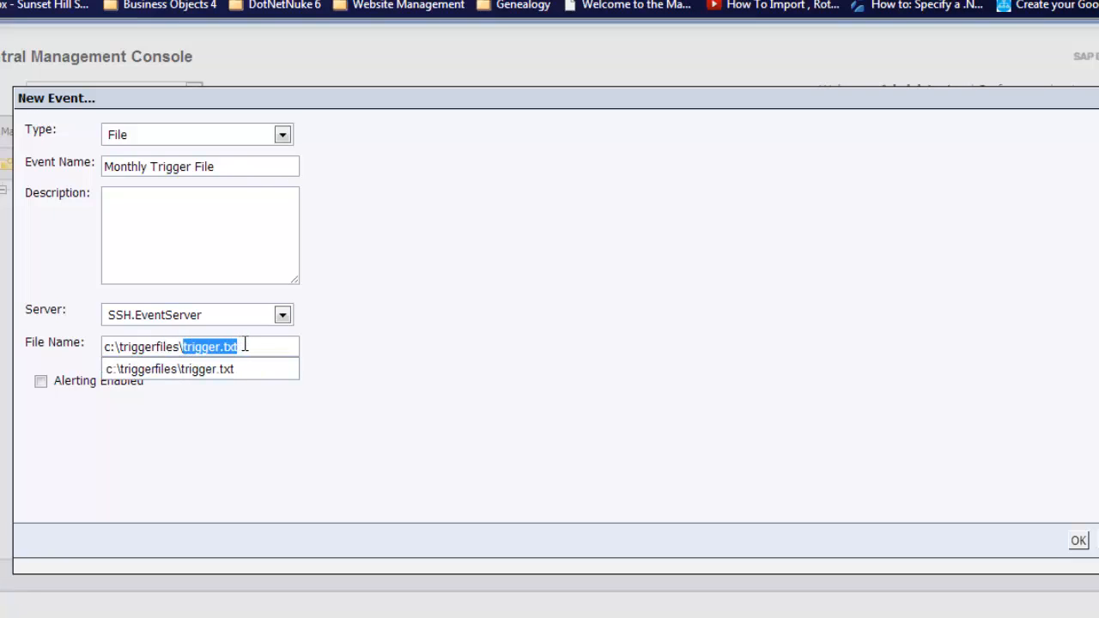
pyautogui.click(245, 345)
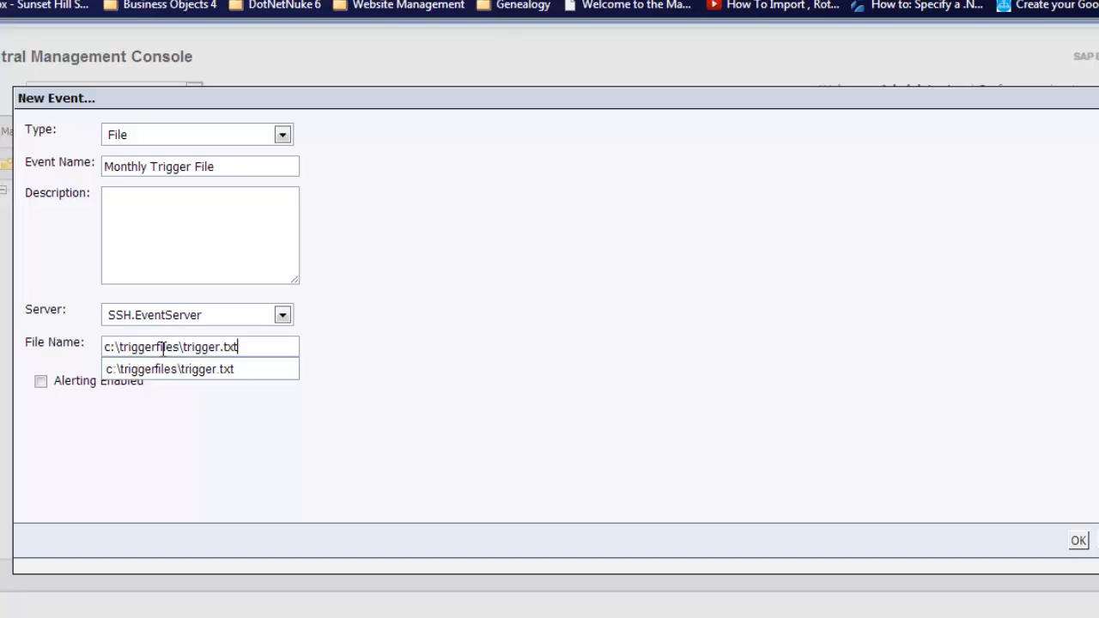
pyautogui.click(555, 436)
pyautogui.click(1076, 539)
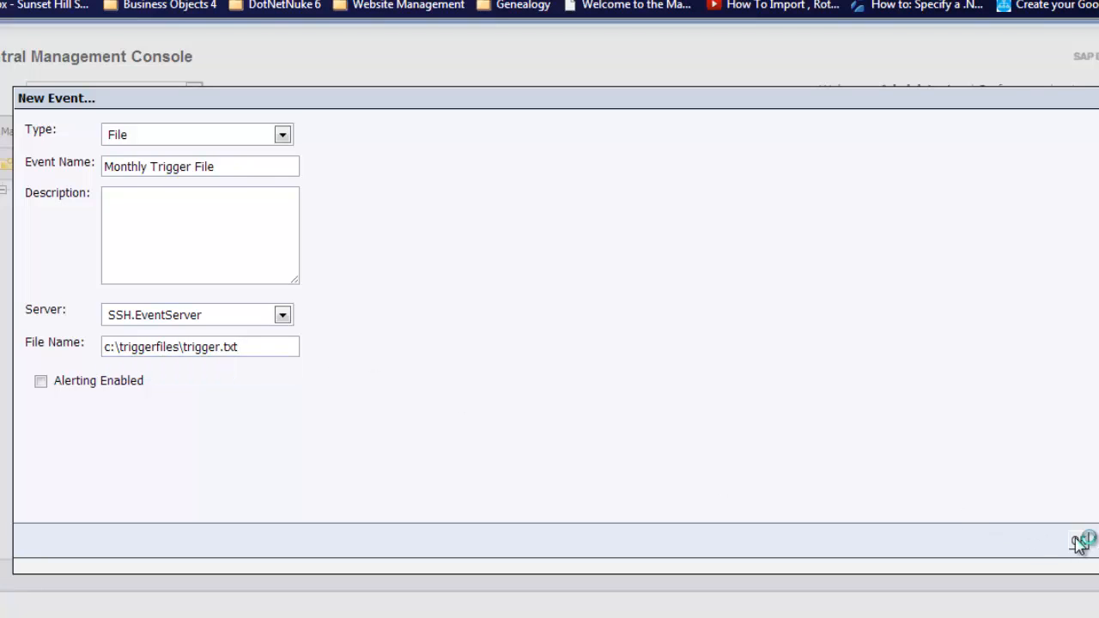
pyautogui.click(293, 221)
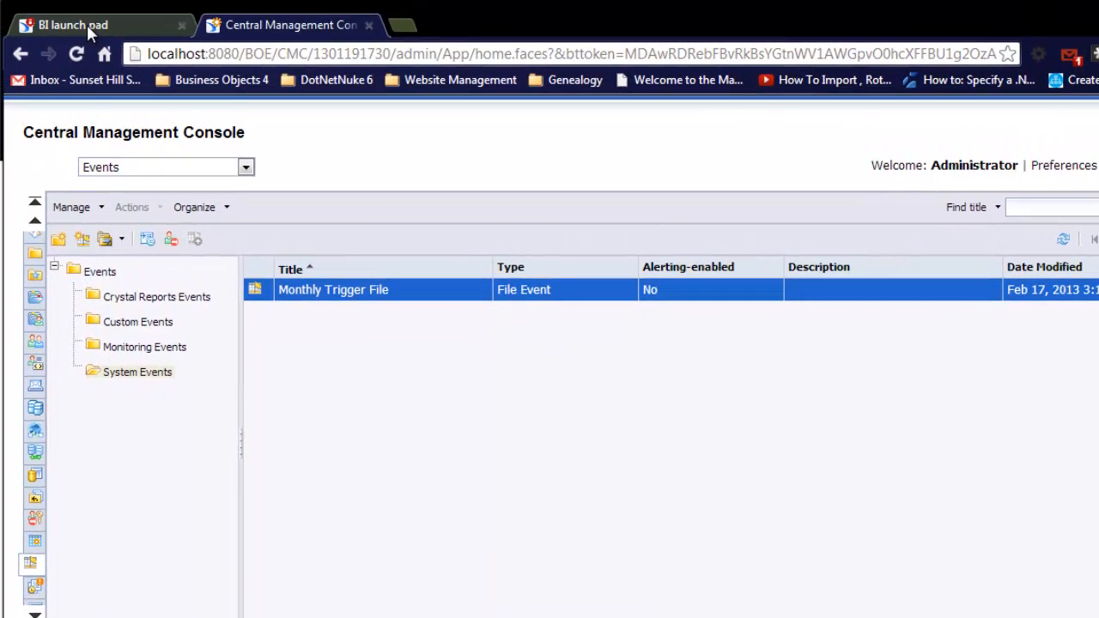
# Switch to BI launch pad and open the event options in a new schedule for eFashion Sample.
pyautogui.click(87, 24)
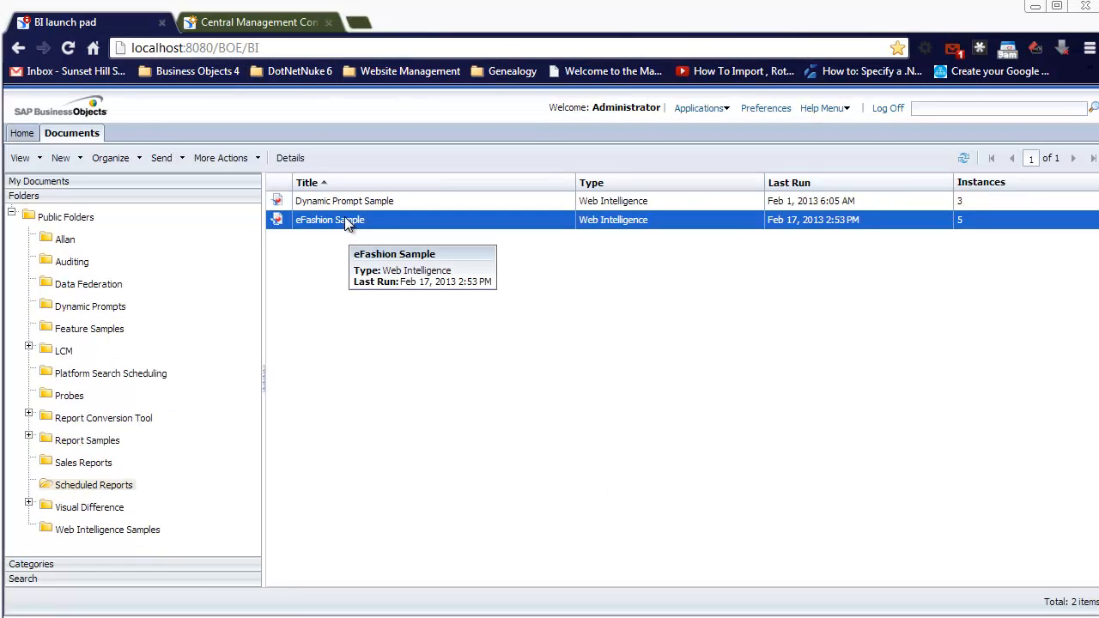
pyautogui.rightClick(346, 222)
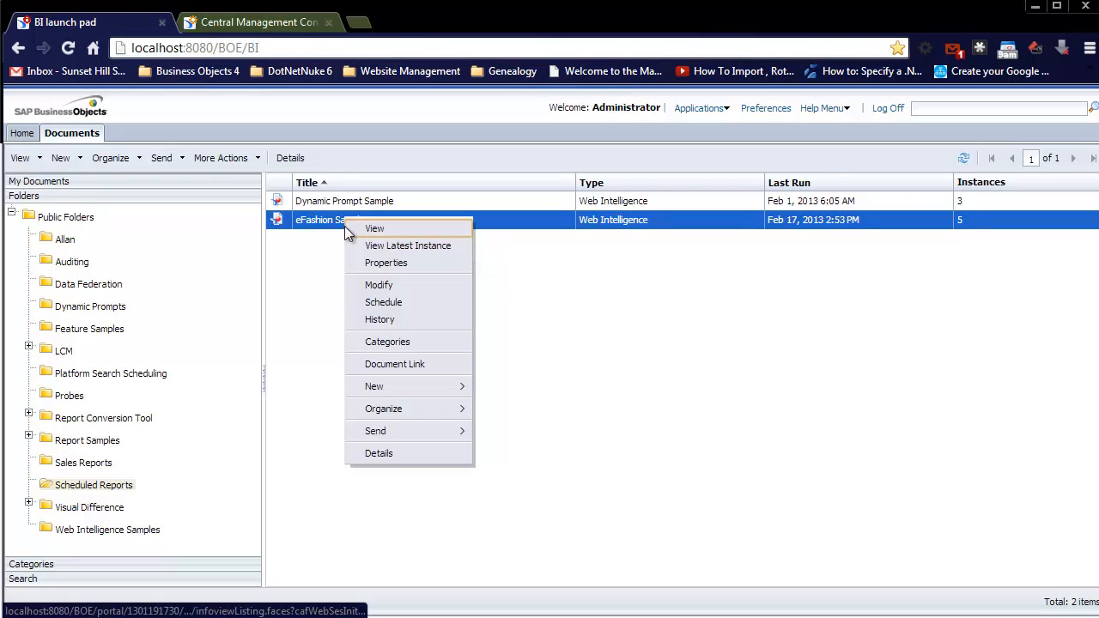
pyautogui.click(378, 303)
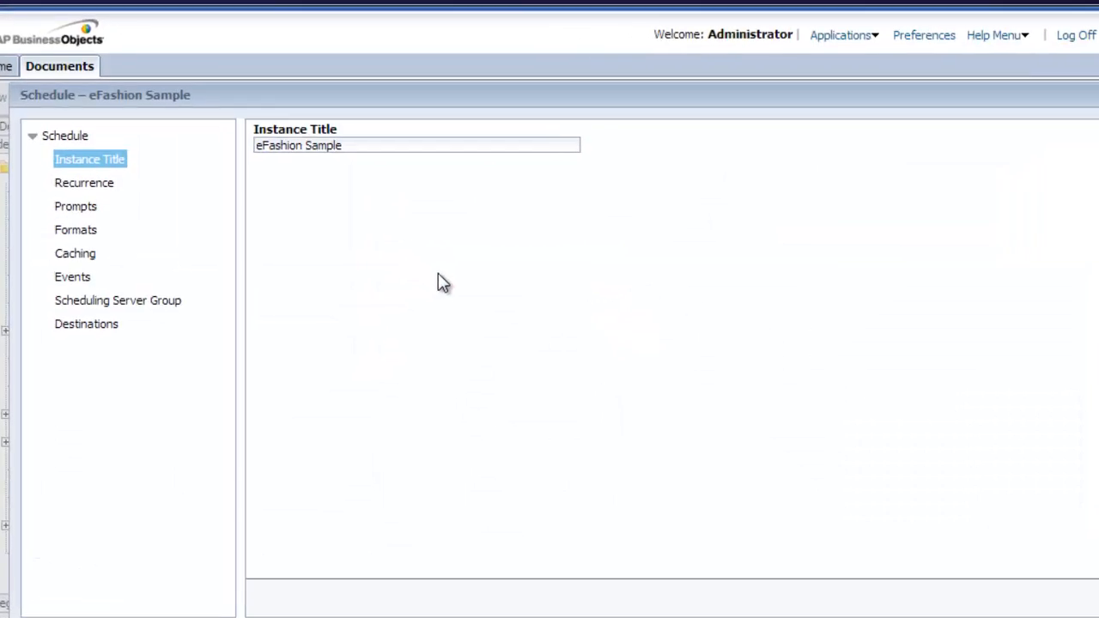
pyautogui.click(86, 163)
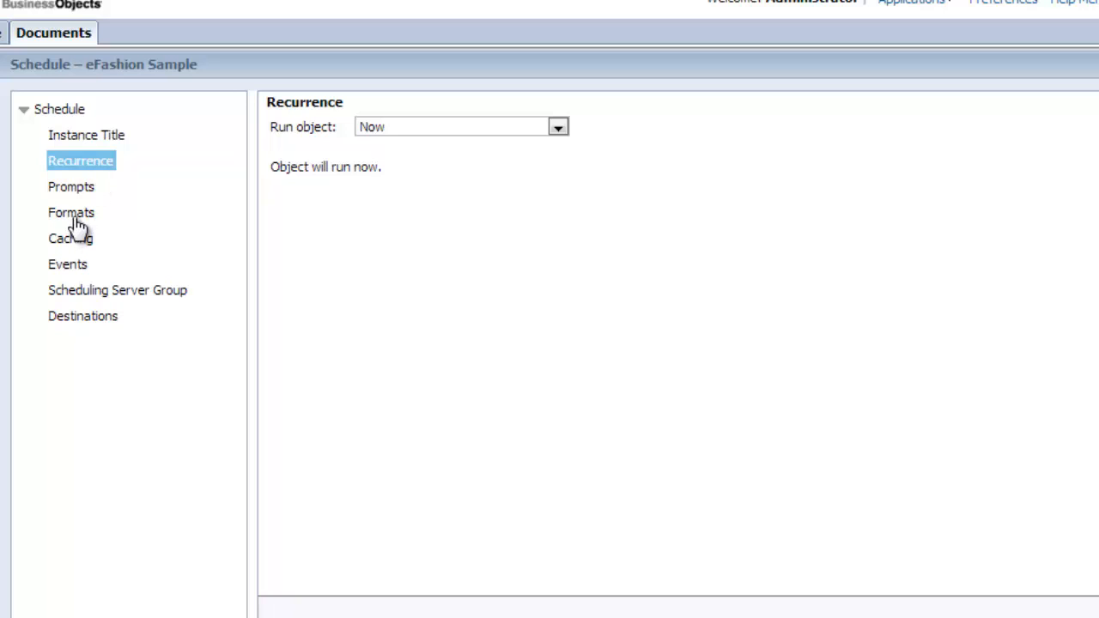
pyautogui.click(80, 268)
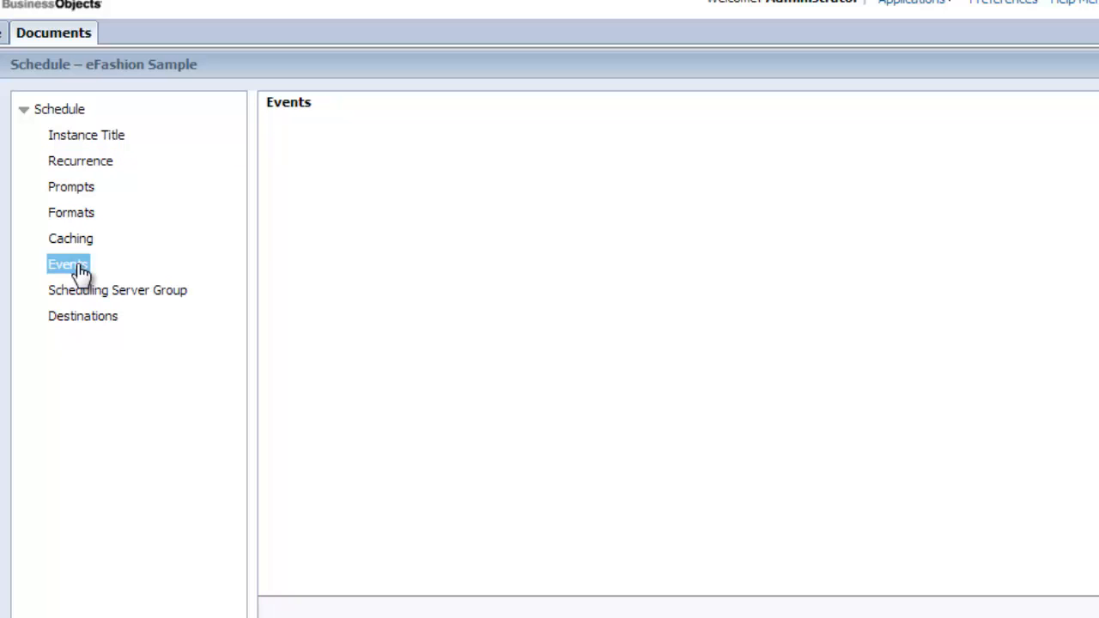
# Add Monthly Trigger File from System Events to the events to wait for and schedule eFashion Sample.
pyautogui.click(382, 333)
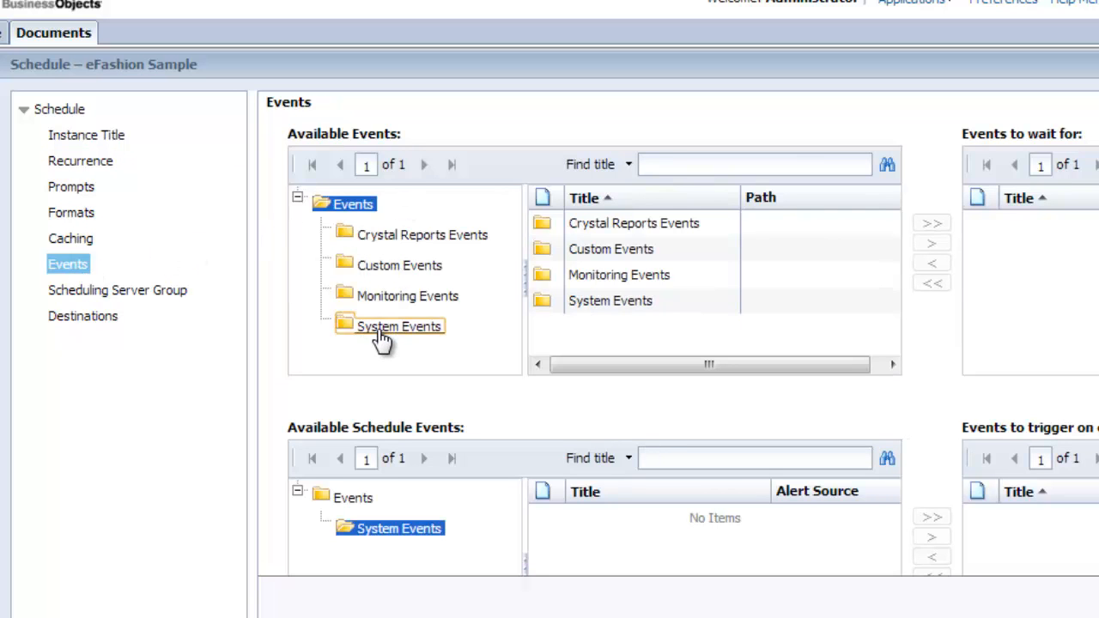
pyautogui.click(601, 222)
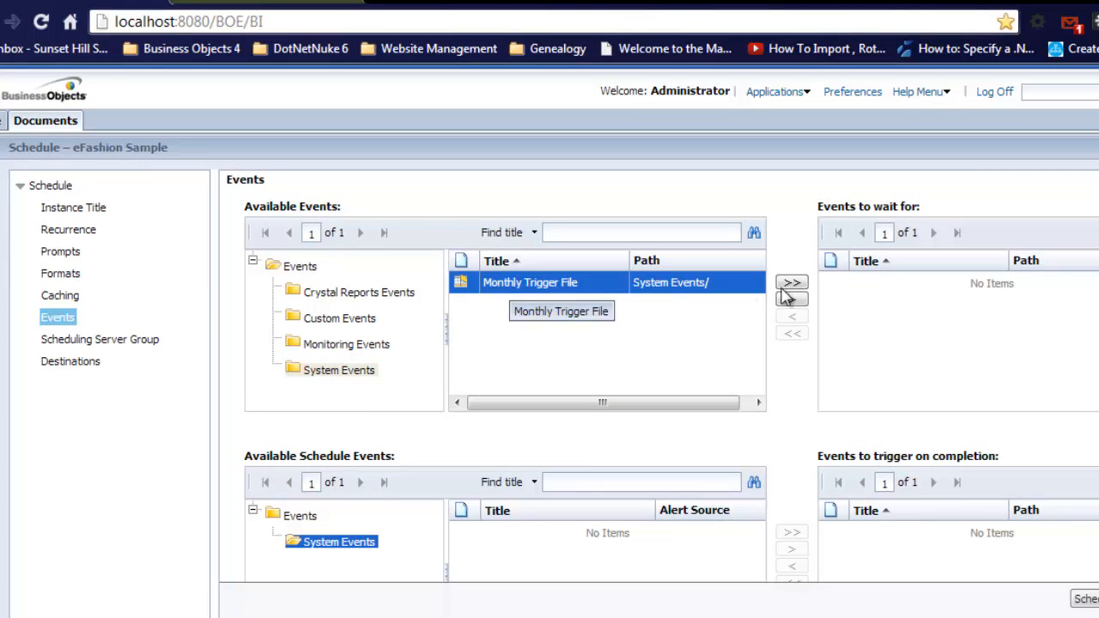
pyautogui.click(788, 298)
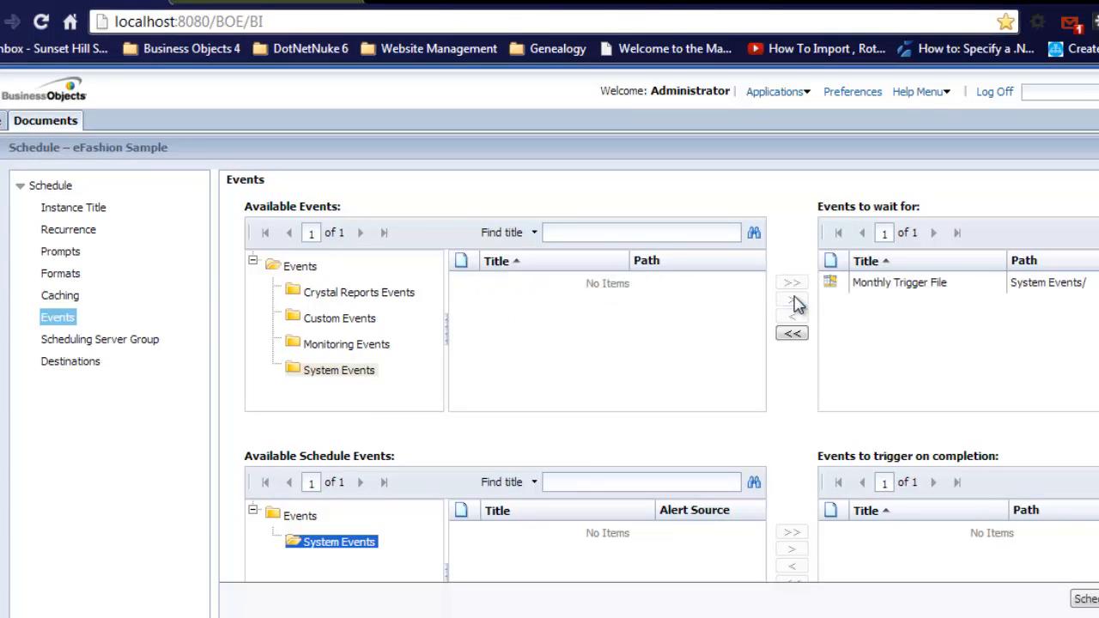
pyautogui.click(970, 290)
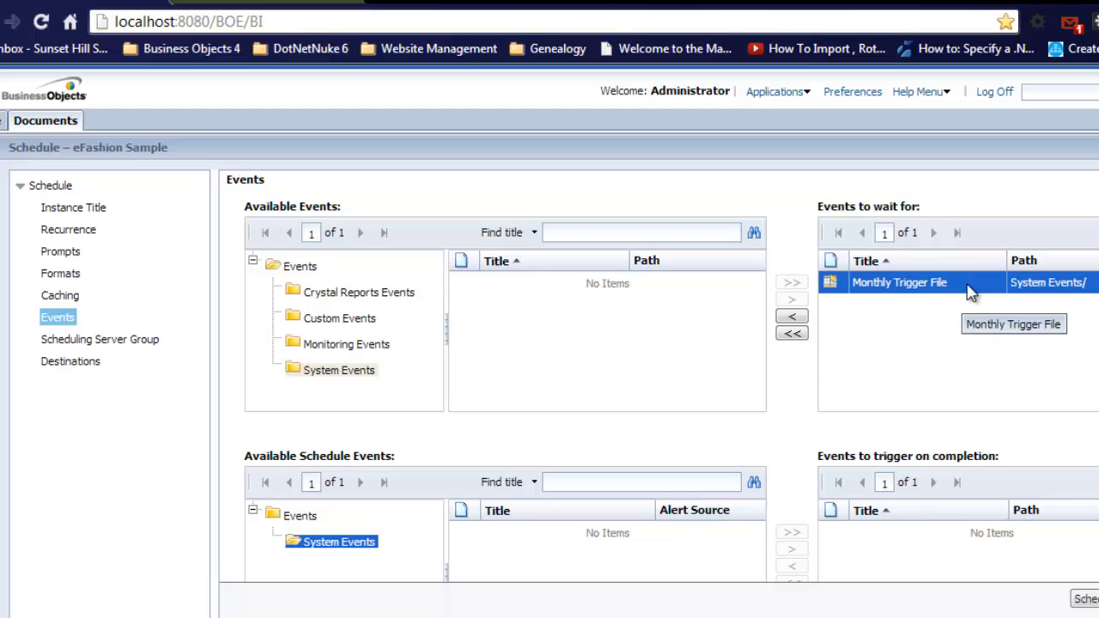
pyautogui.click(1086, 600)
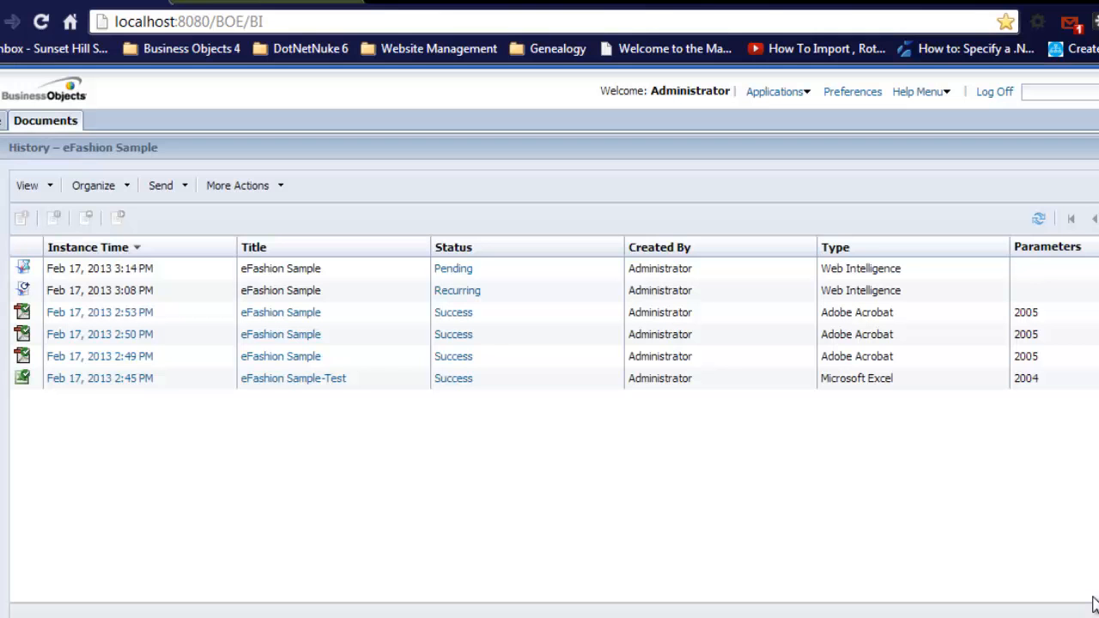
# Select the newest eFashion Sample instance and refresh the history to check its status.
pyautogui.click(740, 275)
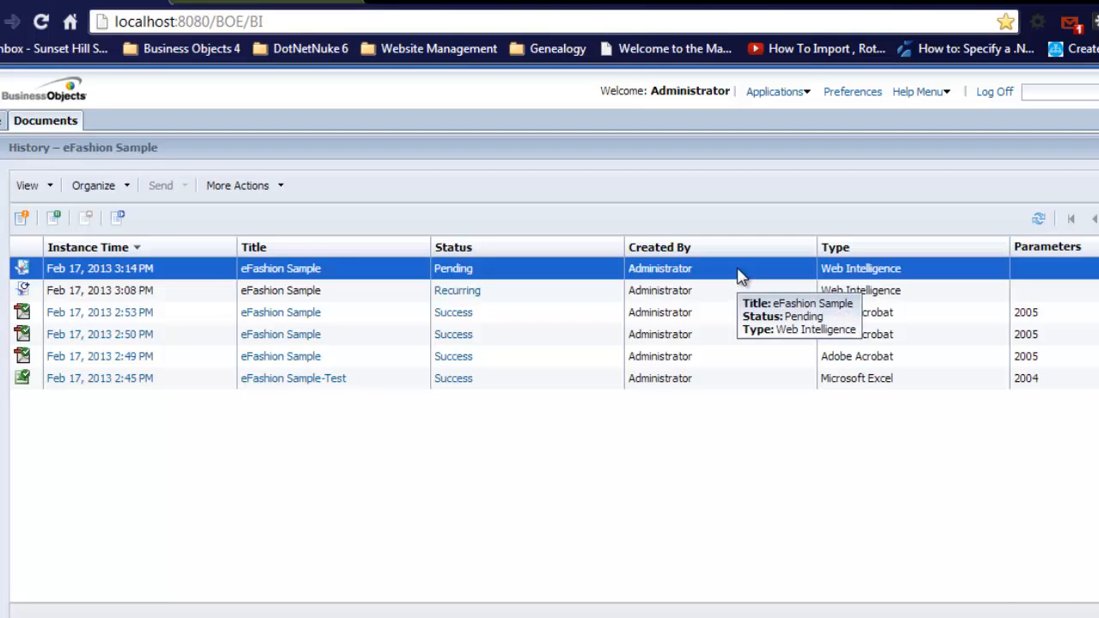
pyautogui.click(1039, 222)
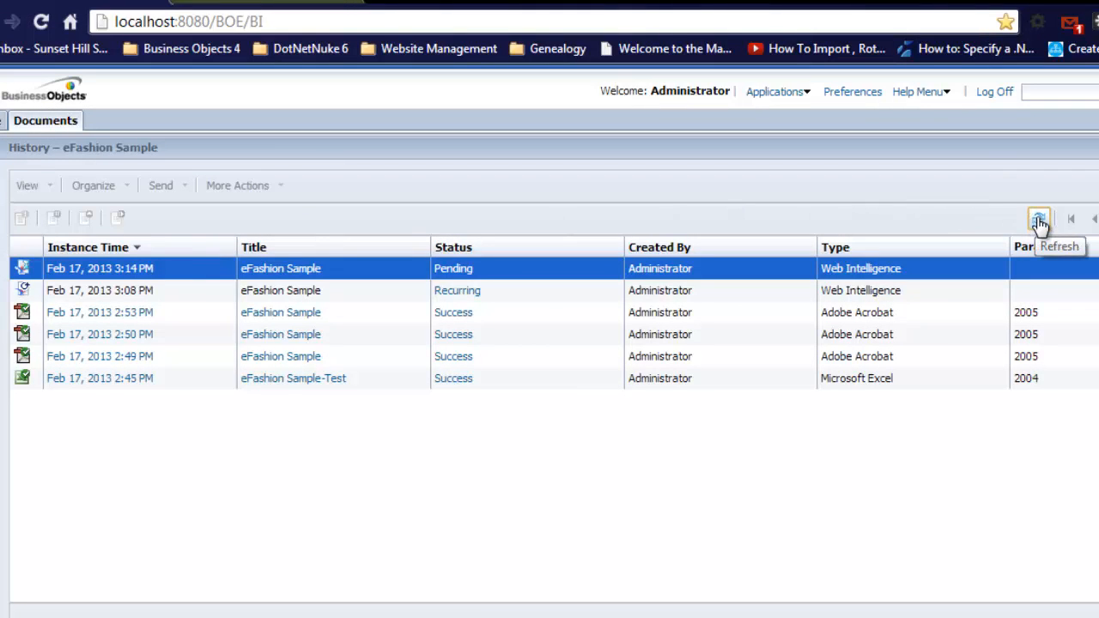
pyautogui.click(1038, 222)
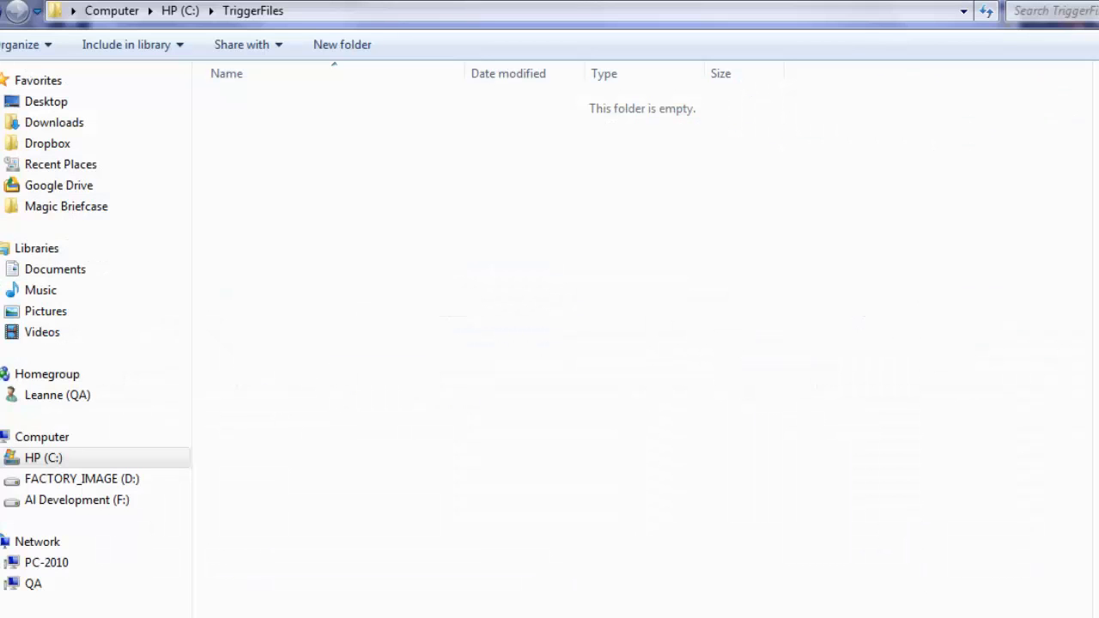
# Place trigger.txt in the C:\TriggerFiles folder and refresh the eFashion Sample history in BI launch pad.
pyautogui.moveTo(375, 304); pyautogui.dragTo(311, 216)
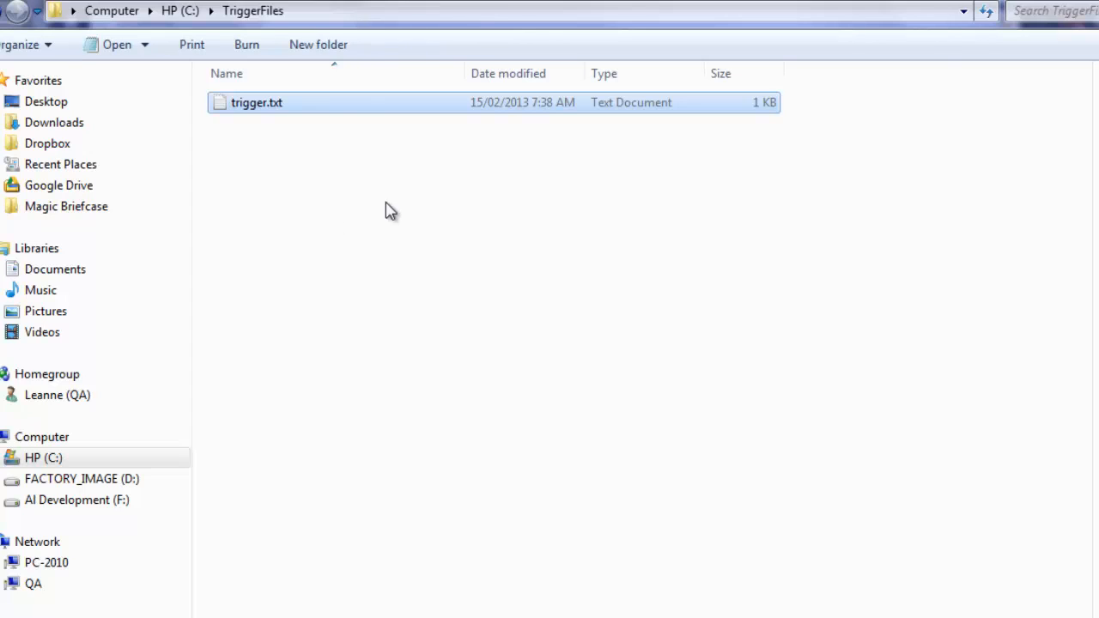
pyautogui.click(384, 159)
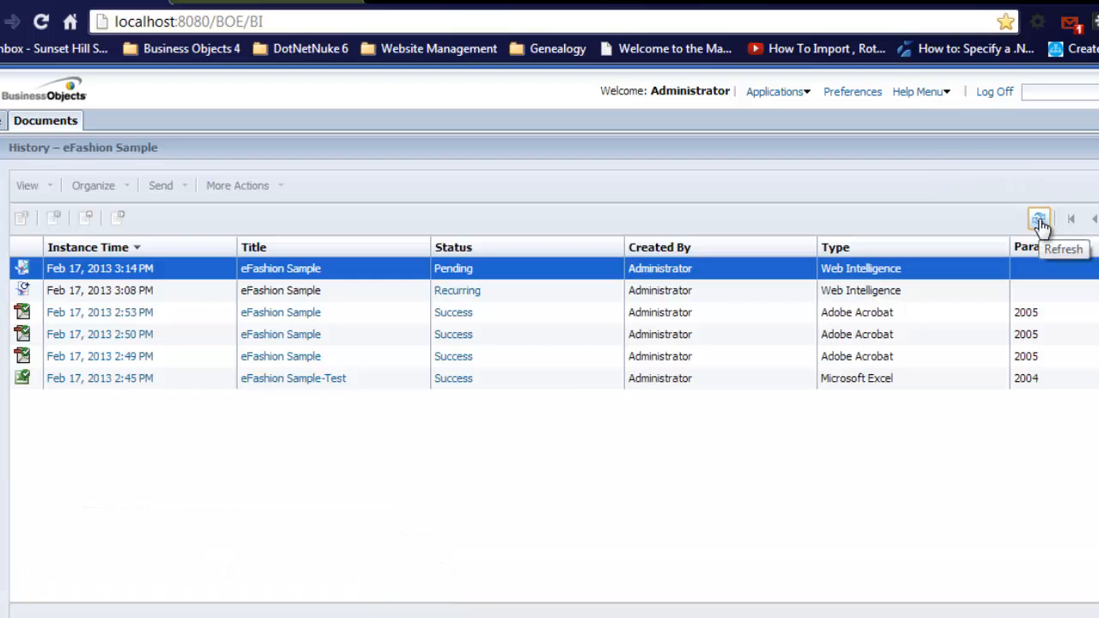
pyautogui.click(1039, 223)
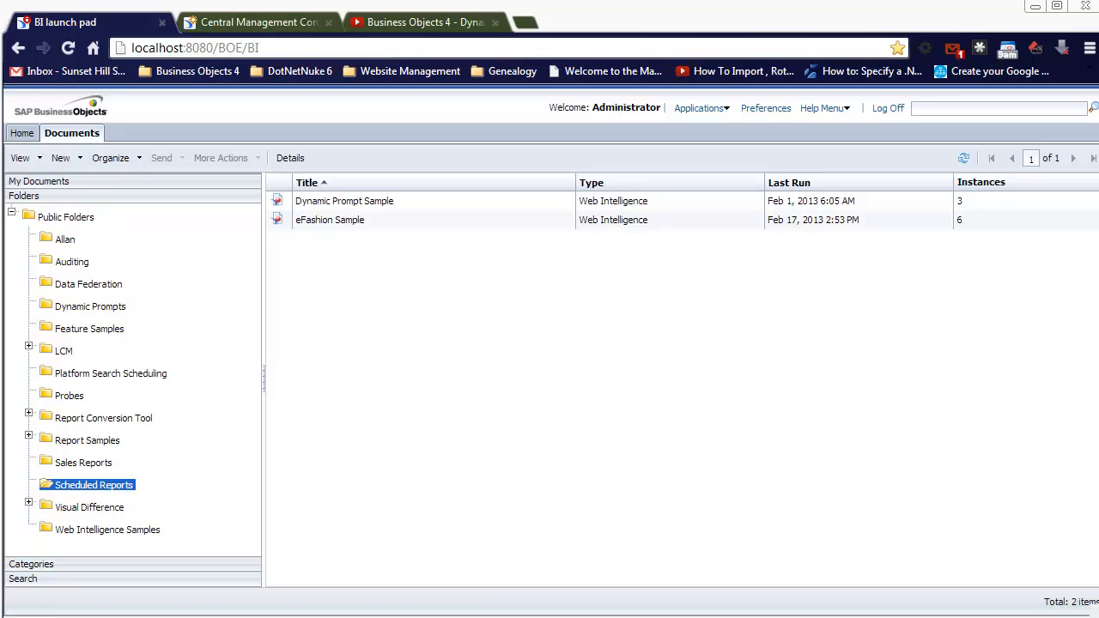
# View the YouTube video on Dynamic Default Date Prompts for Report Scheduling and return to BI launch pad.
pyautogui.click(409, 24)
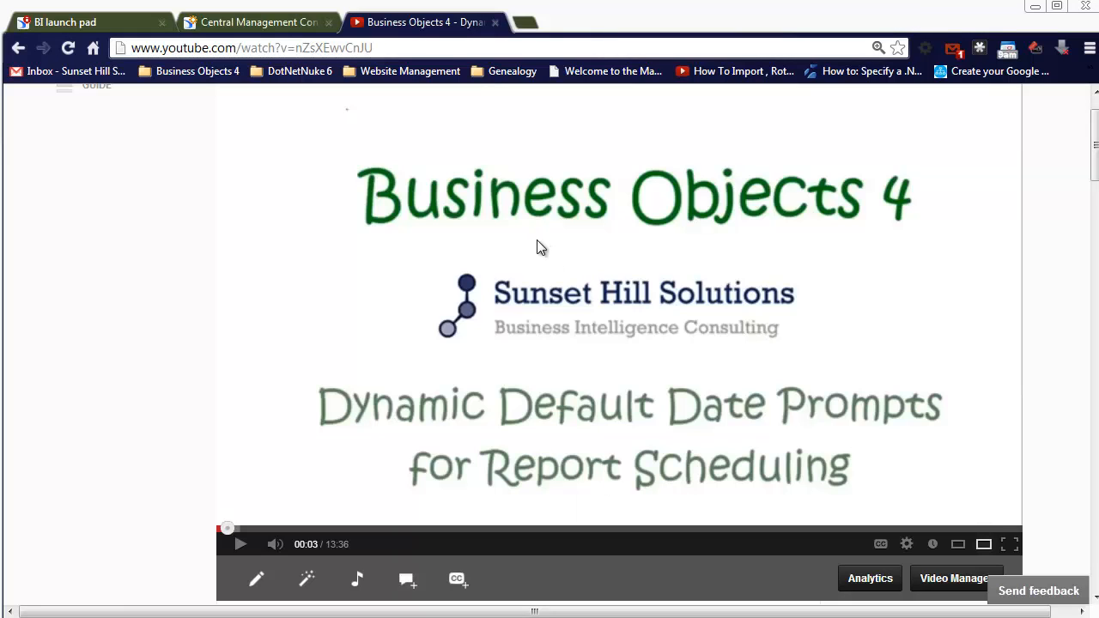
pyautogui.click(129, 23)
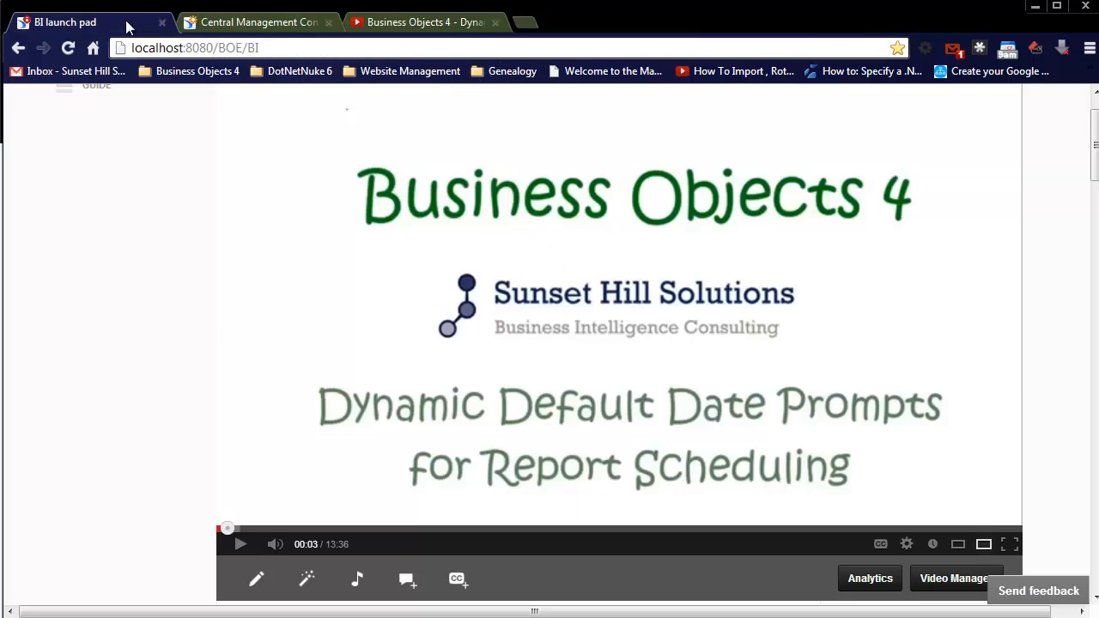
# Schedule Dynamic Prompt Sample with the default YYYYMM value for its period prompt after checking the prompt text.
pyautogui.click(424, 204)
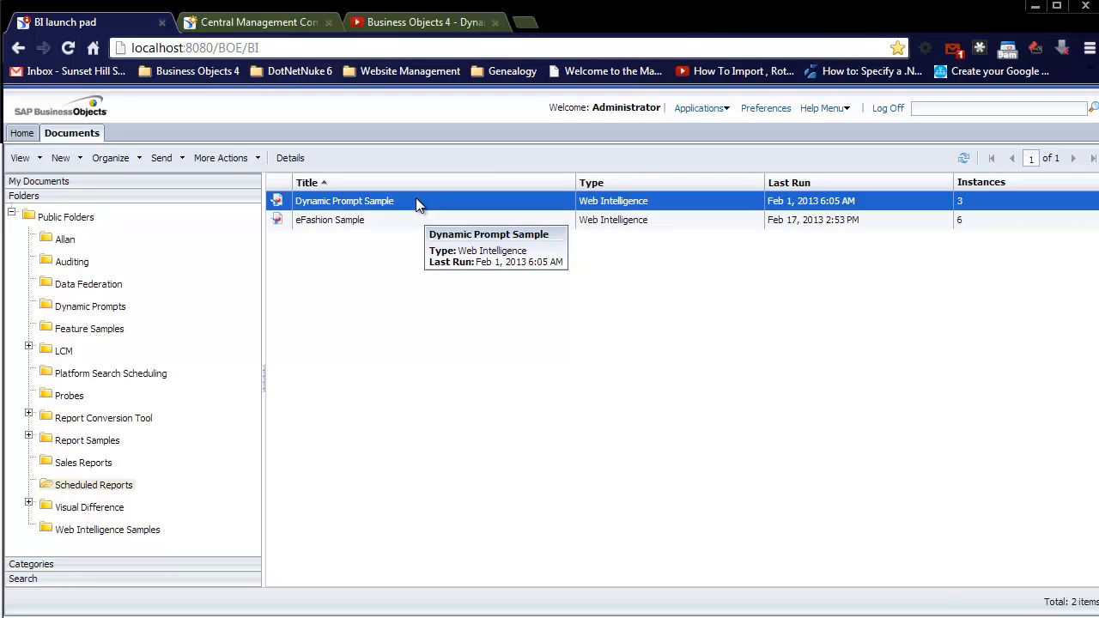
pyautogui.rightClick(416, 200)
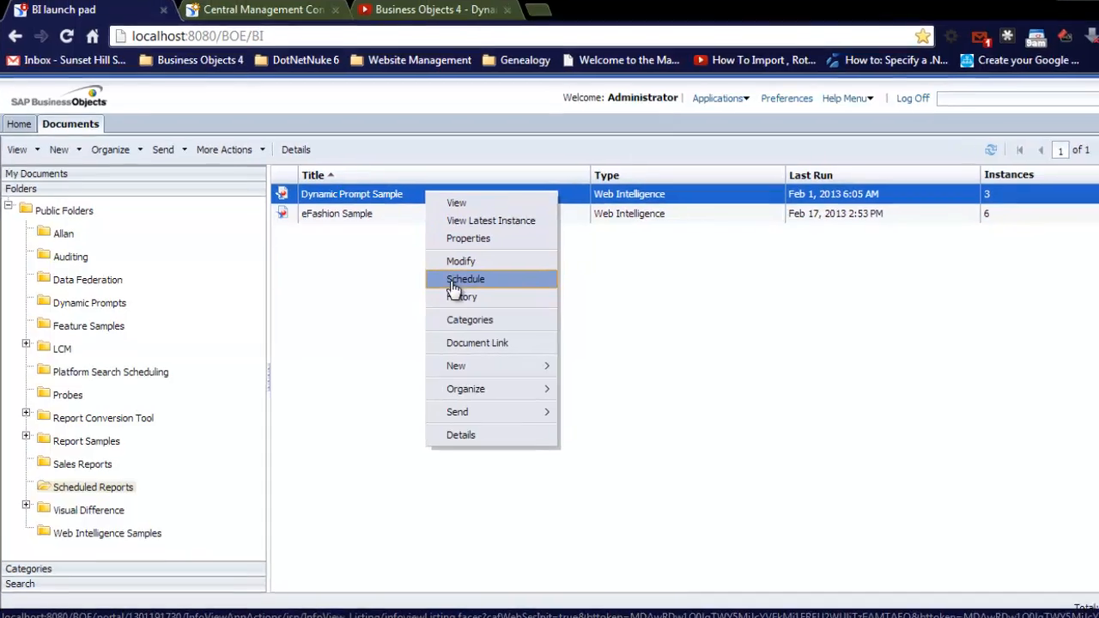
pyautogui.click(440, 285)
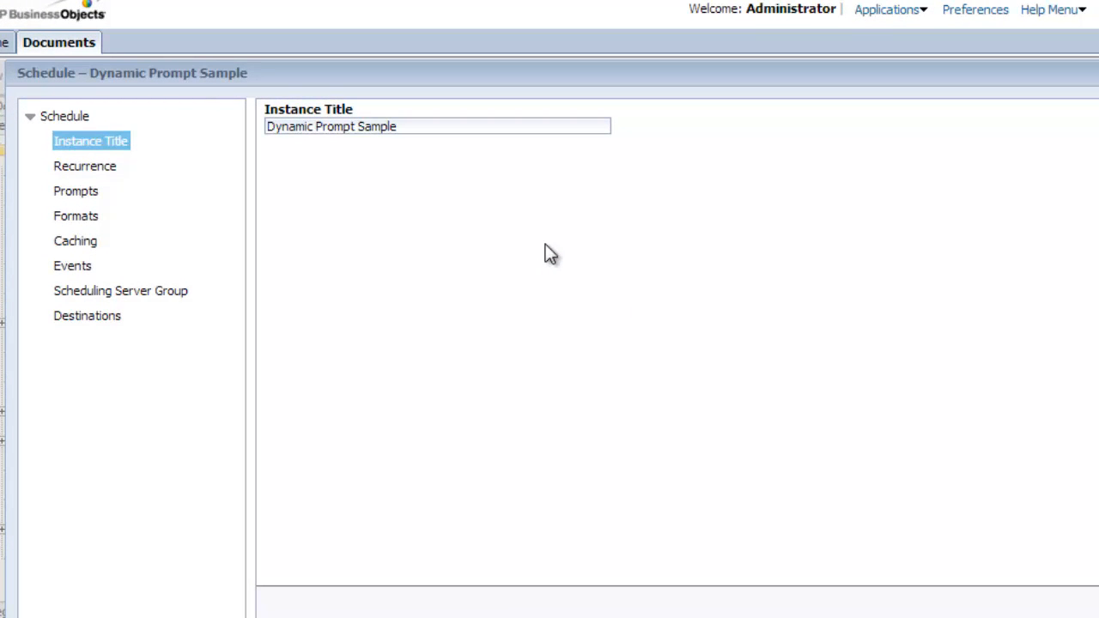
pyautogui.click(464, 125)
pyautogui.click(77, 194)
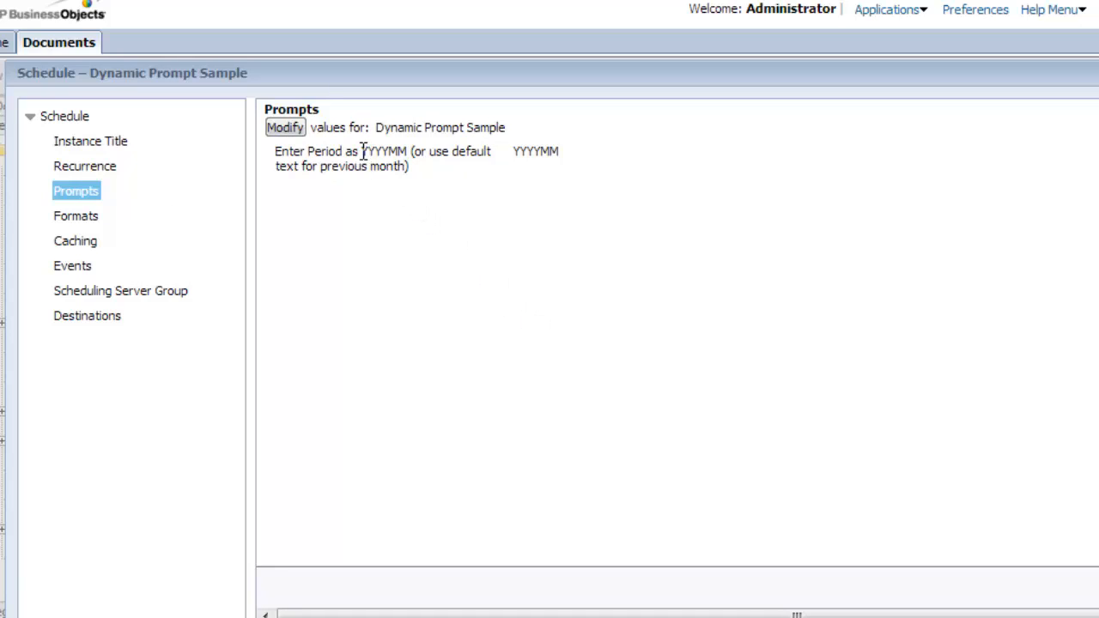
pyautogui.moveTo(361, 151); pyautogui.dragTo(408, 150)
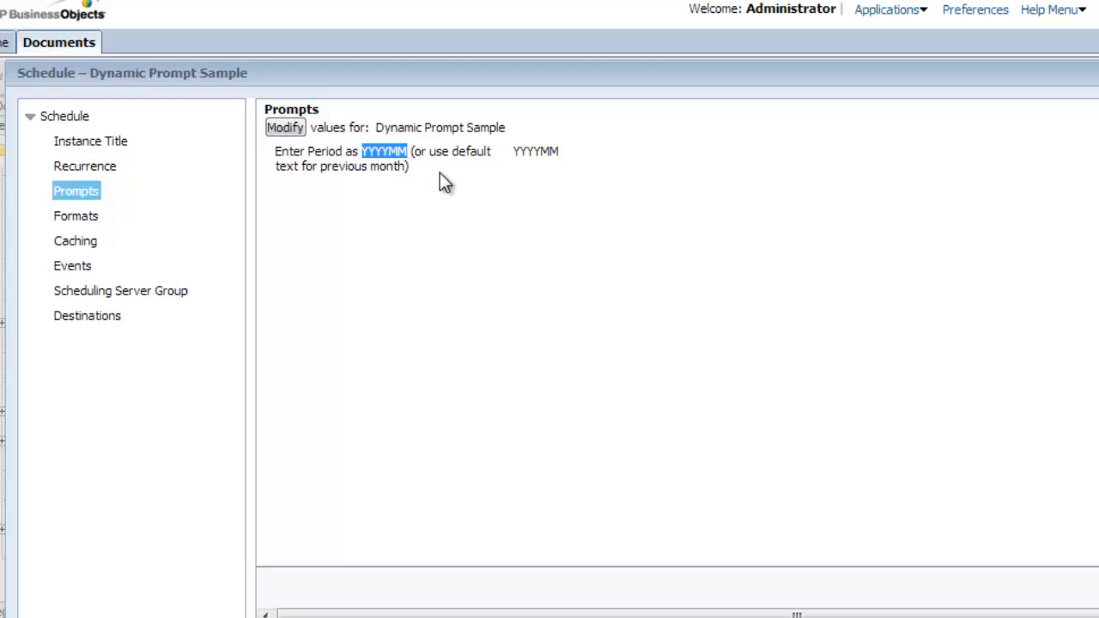
pyautogui.moveTo(515, 152); pyautogui.dragTo(563, 153)
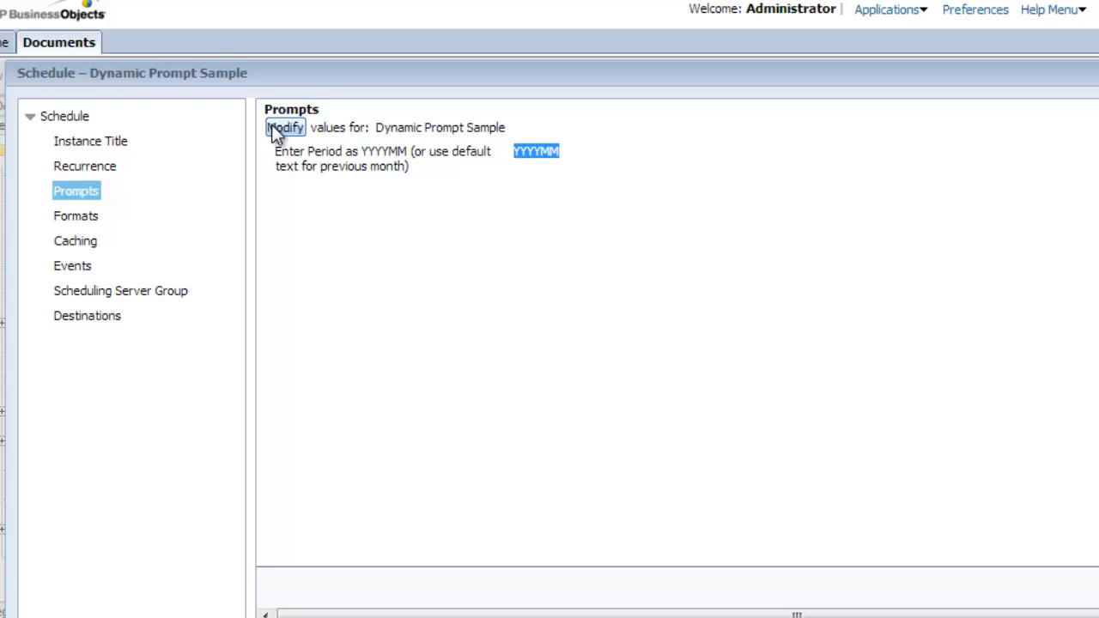
pyautogui.click(571, 152)
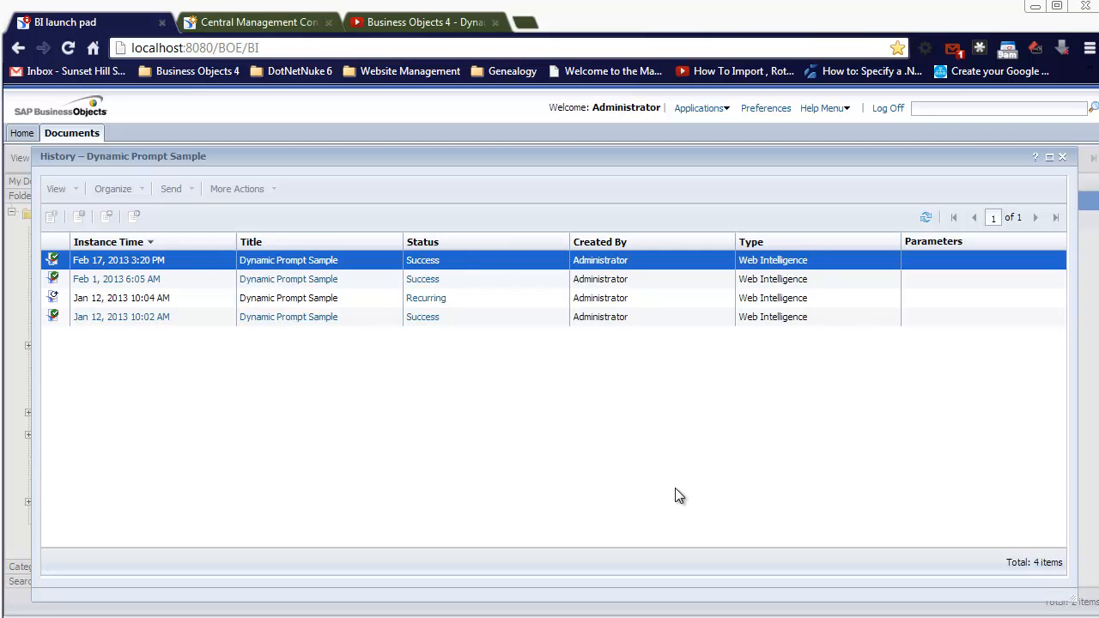
# Open the latest Dynamic Prompt Sample instance from the history and examine its Year Month values.
pyautogui.click(295, 260)
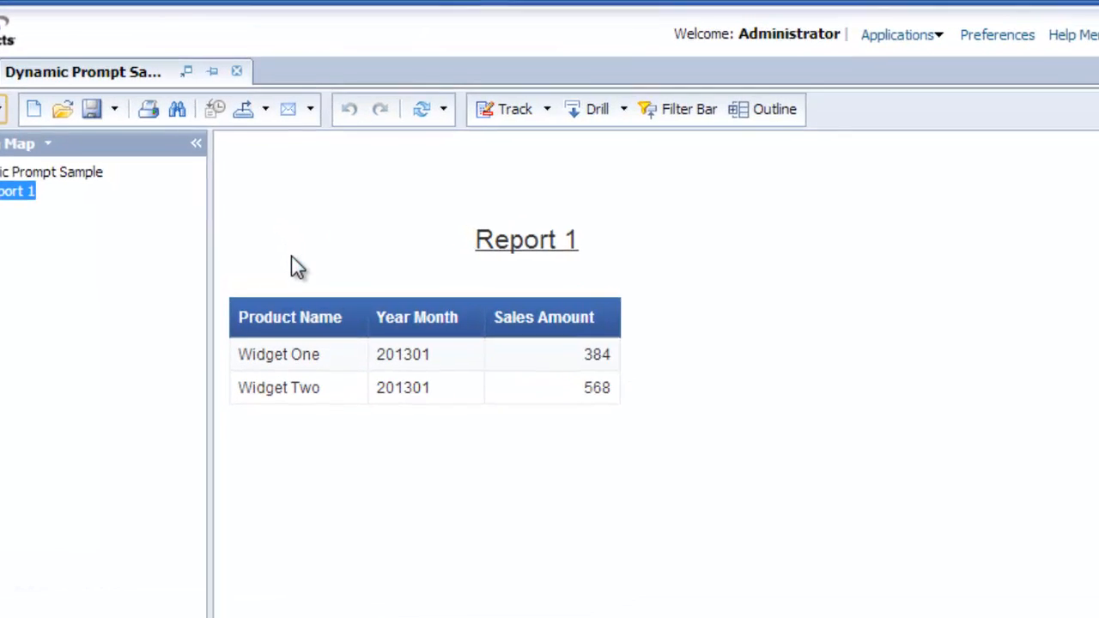
pyautogui.click(436, 360)
pyautogui.moveTo(436, 361); pyautogui.dragTo(380, 395)
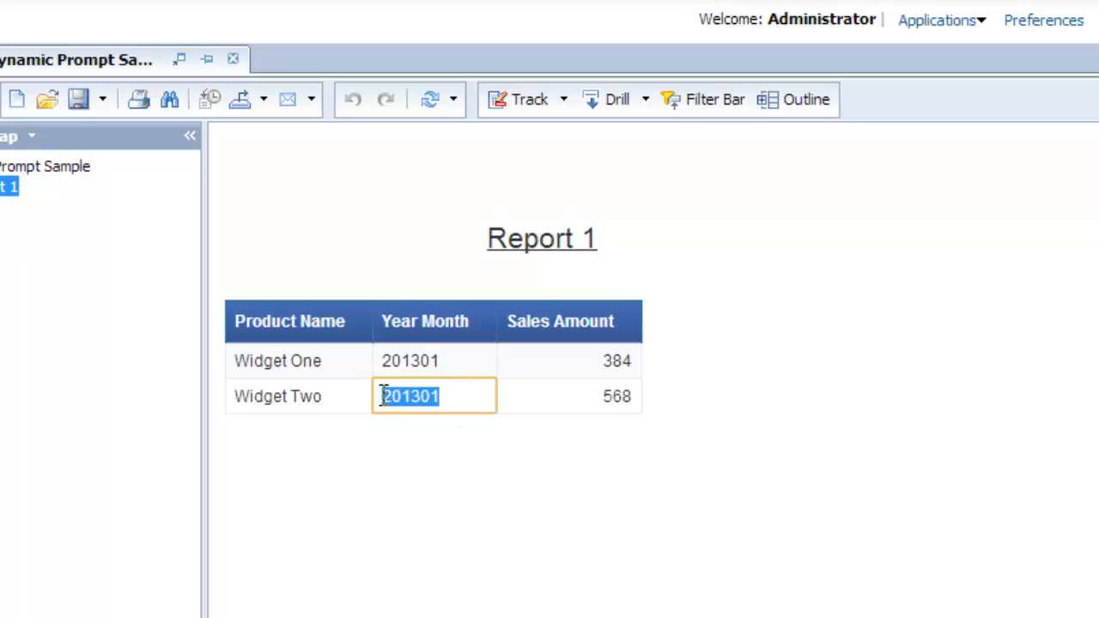
pyautogui.click(438, 445)
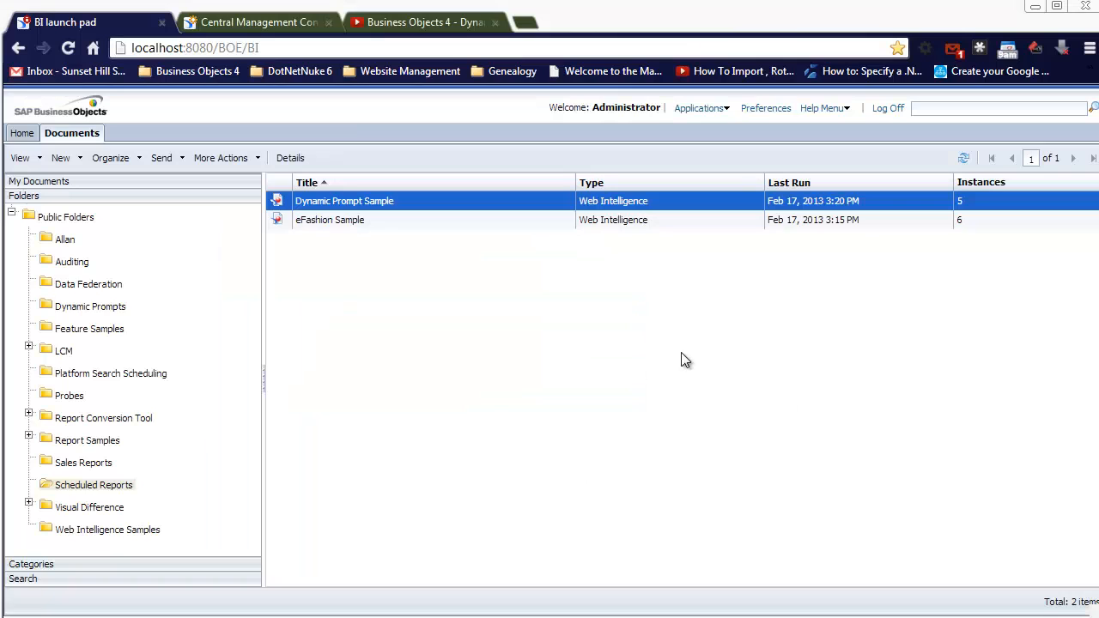
# Open the Dynamic Prompt Sample report and refresh it with 201302 as the period prompt value.
pyautogui.doubleClick(358, 201)
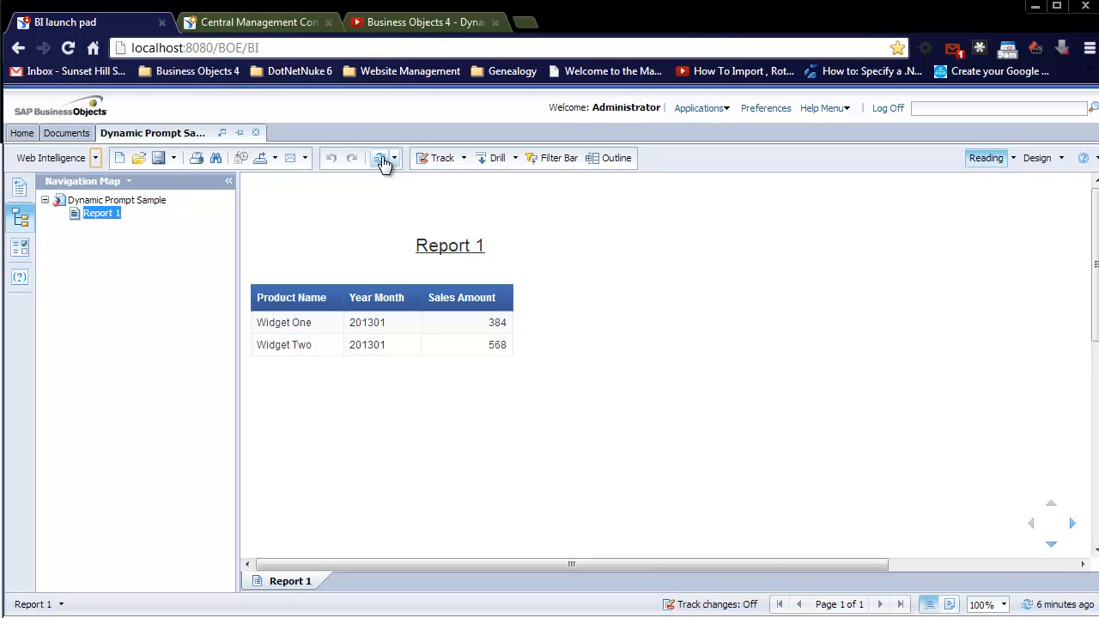
pyautogui.click(382, 163)
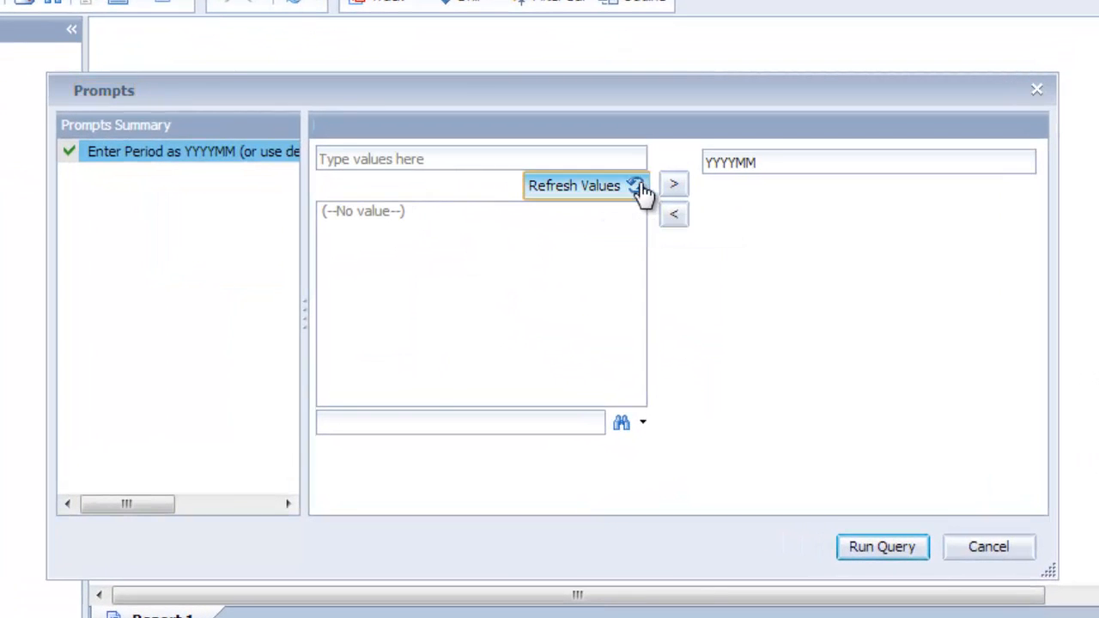
pyautogui.click(641, 189)
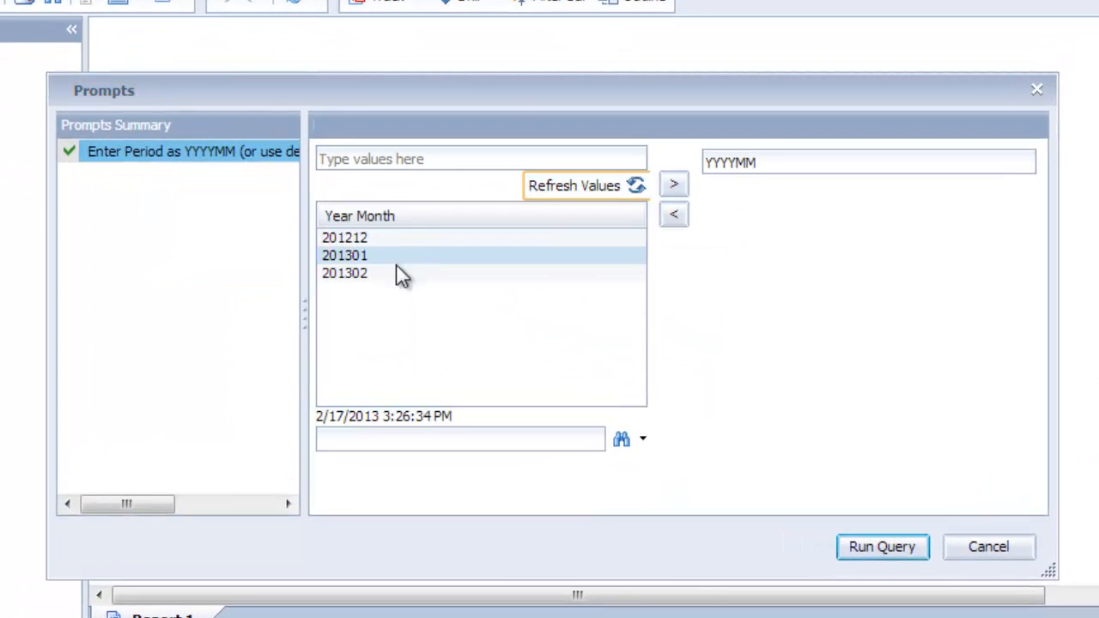
pyautogui.click(363, 274)
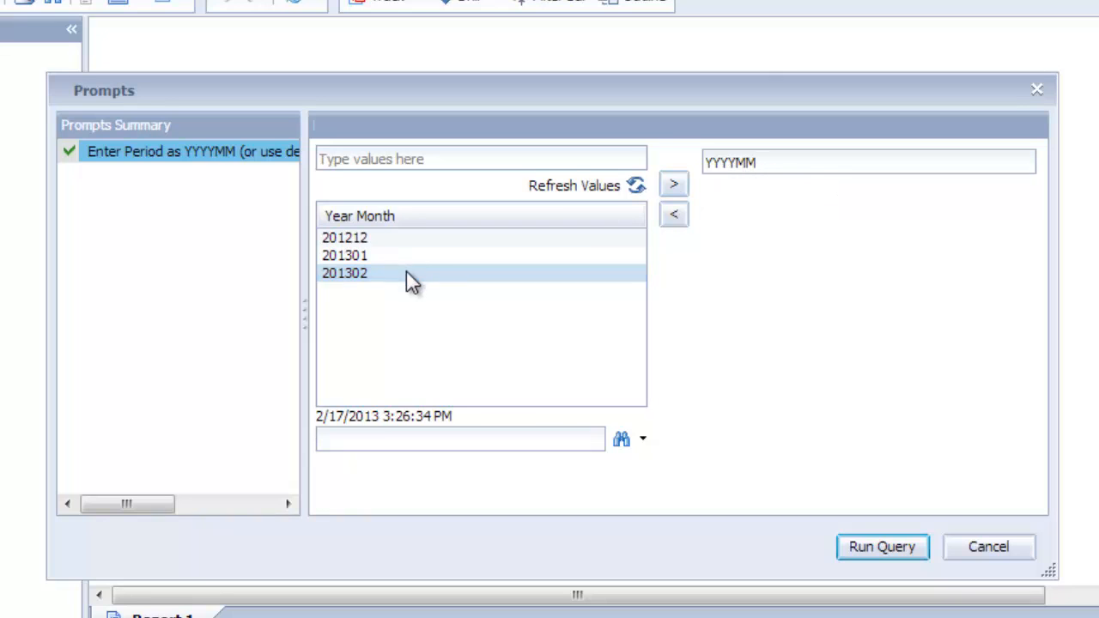
pyautogui.click(676, 189)
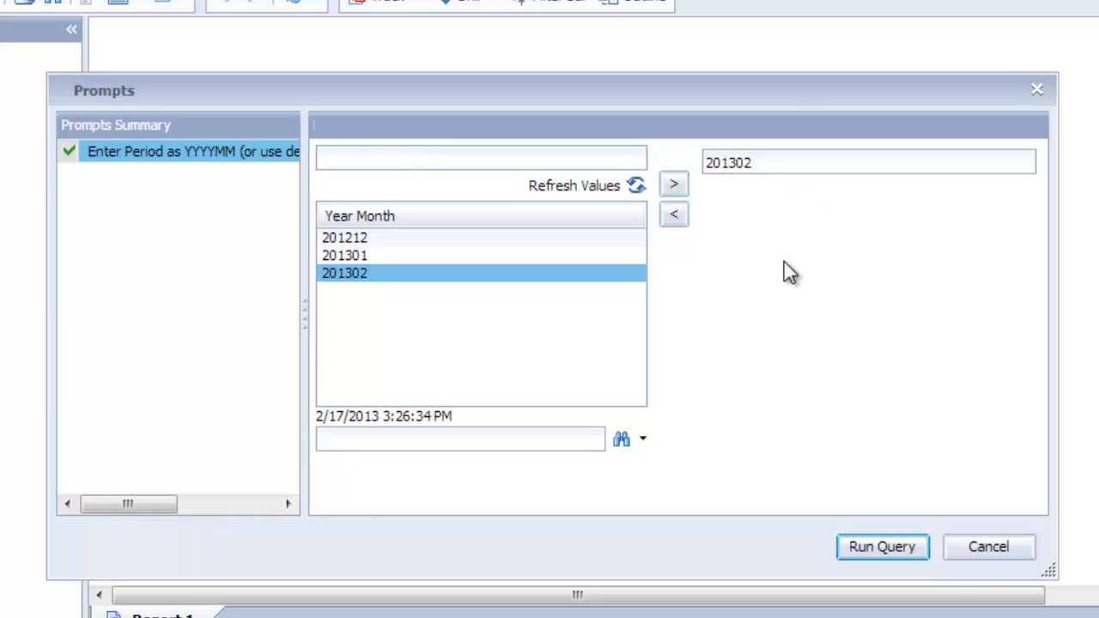
pyautogui.click(883, 547)
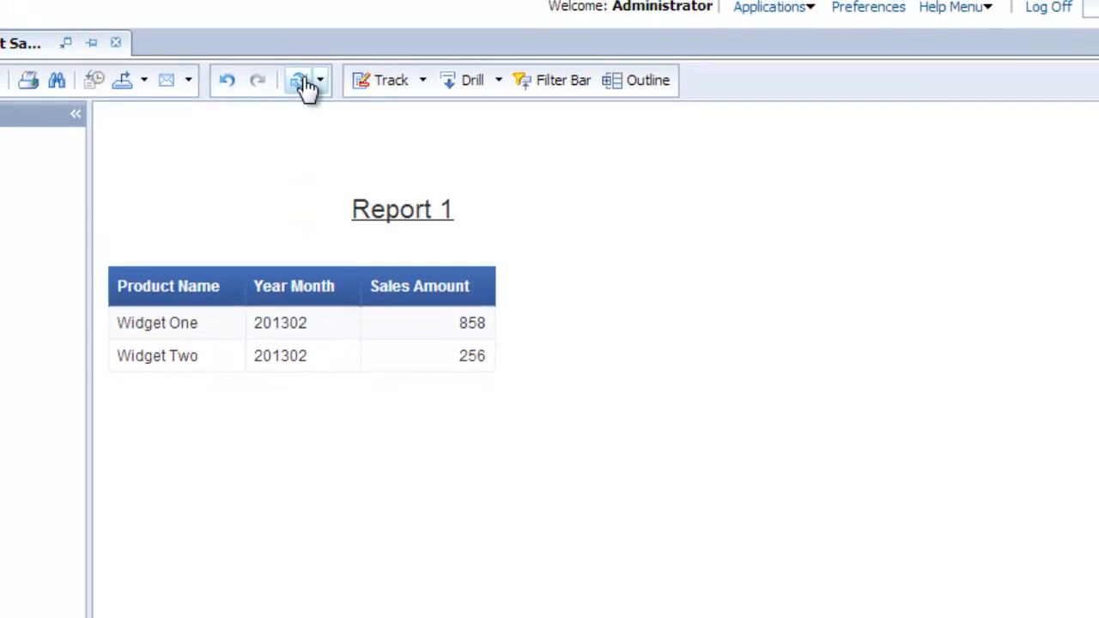
# Refresh the Dynamic Prompt Sample report again using the default YYYYMM period value.
pyautogui.click(297, 7)
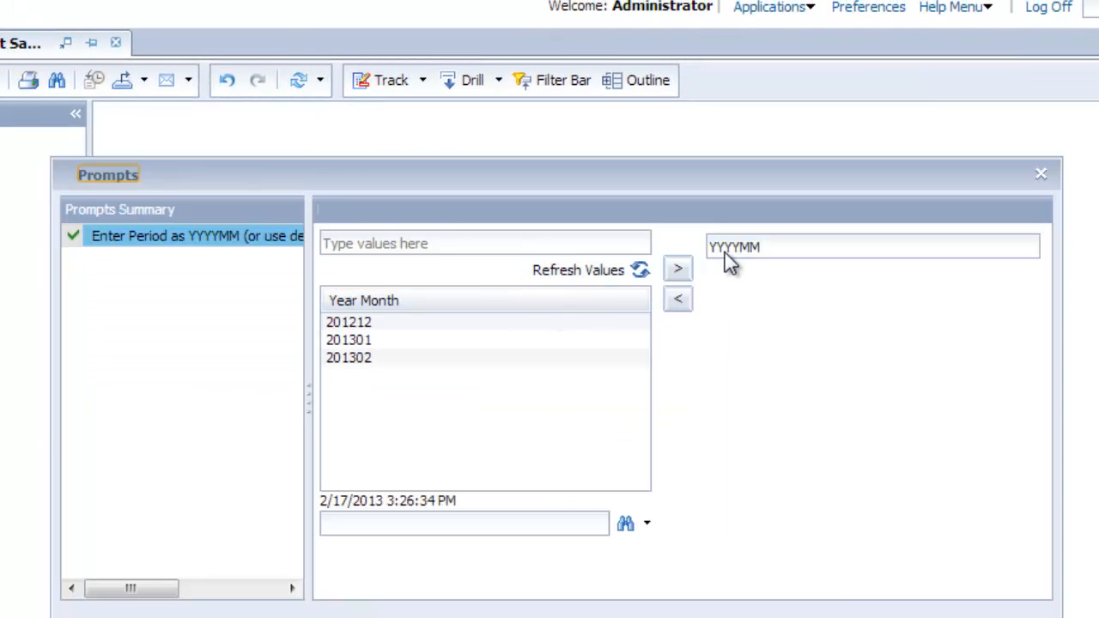
pyautogui.click(955, 617)
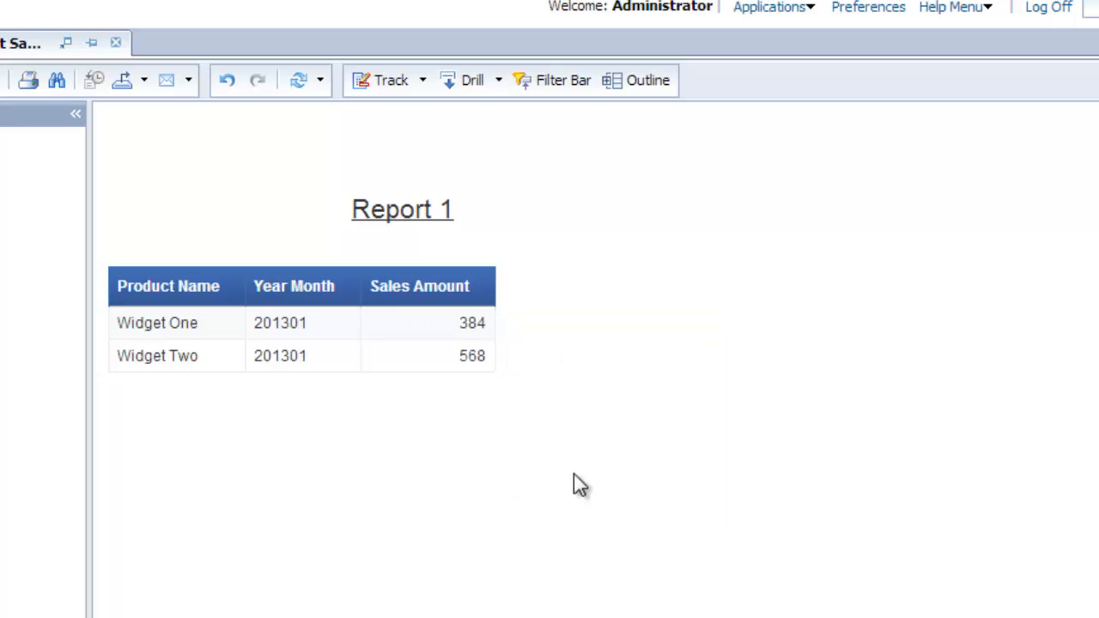